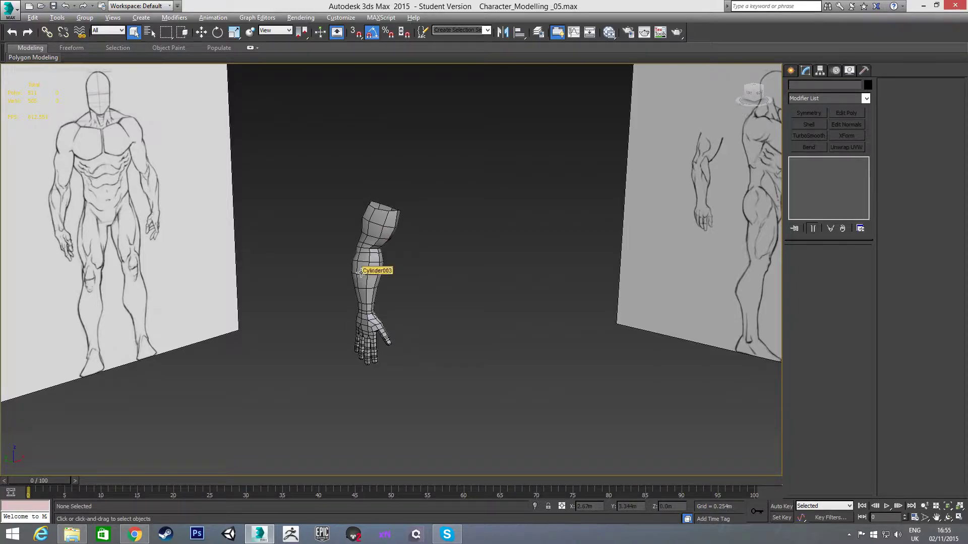
Step: In the left view, move the arm mesh horizontally from the separate arm sketch onto the side-view body sketch's upper arm
{"action": "key", "text": "l"}
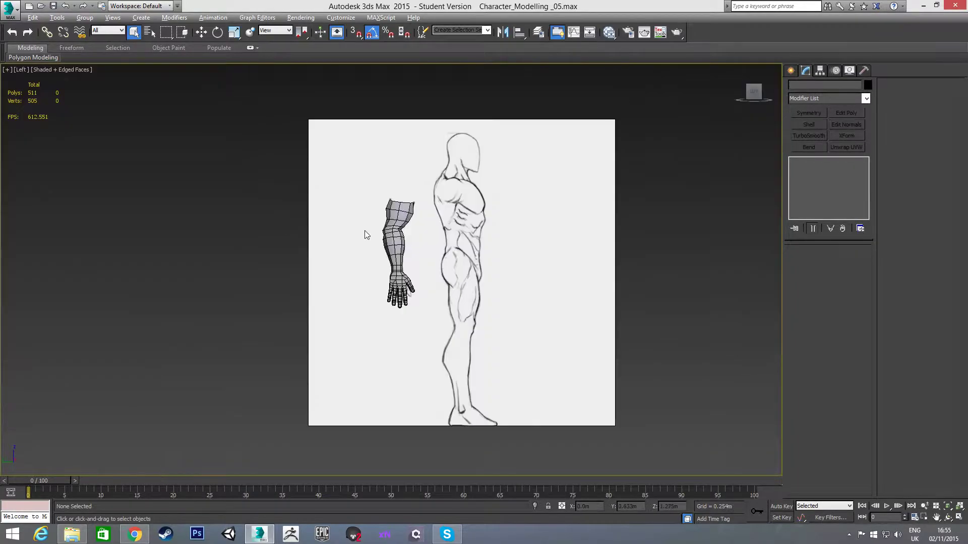
{"action": "middle_click_drag", "start_coordinate": [364, 232], "coordinate": [333, 228]}
{"action": "scroll", "coordinate": [378, 221], "scroll_direction": "up", "scroll_amount": 2}
{"action": "left_click", "coordinate": [358, 205]}
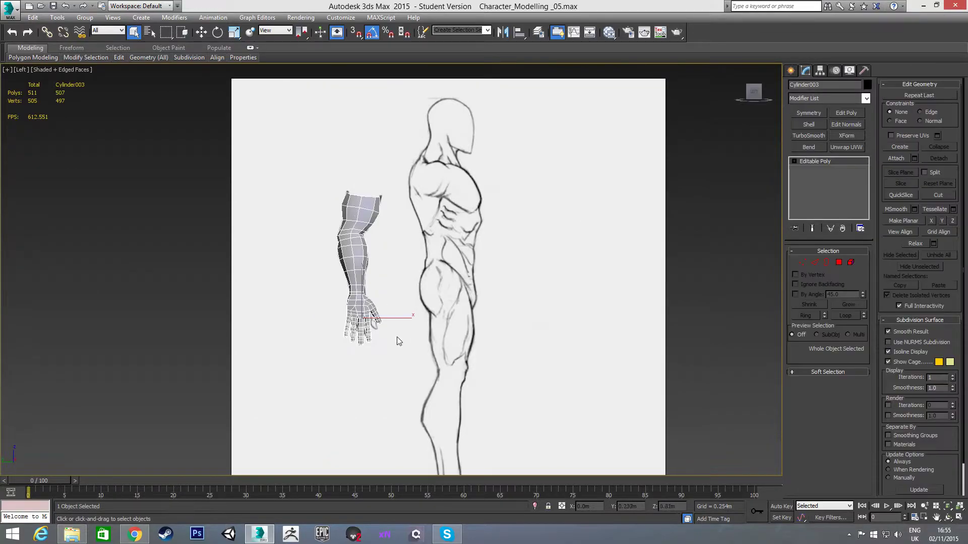
{"action": "key", "text": "w"}
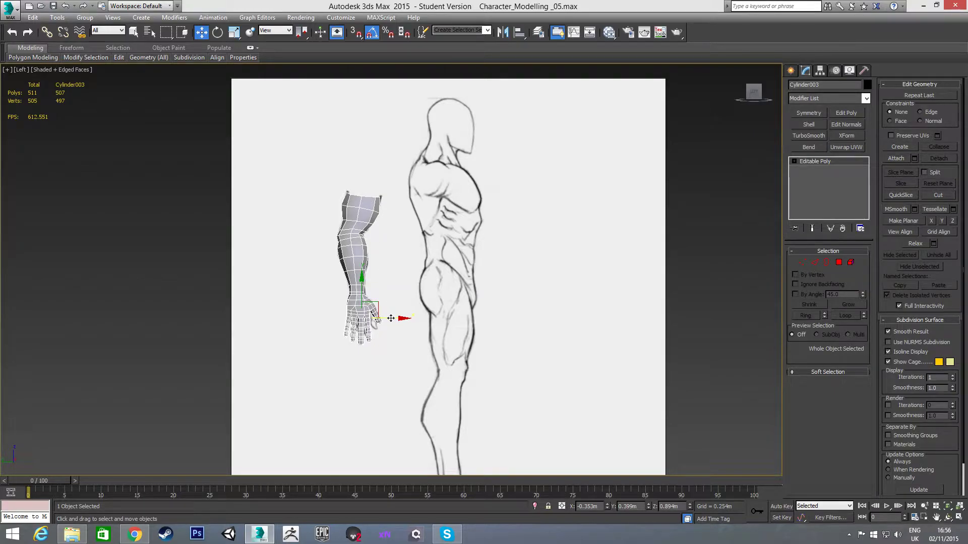
{"action": "left_click_drag", "start_coordinate": [392, 319], "coordinate": [461, 320]}
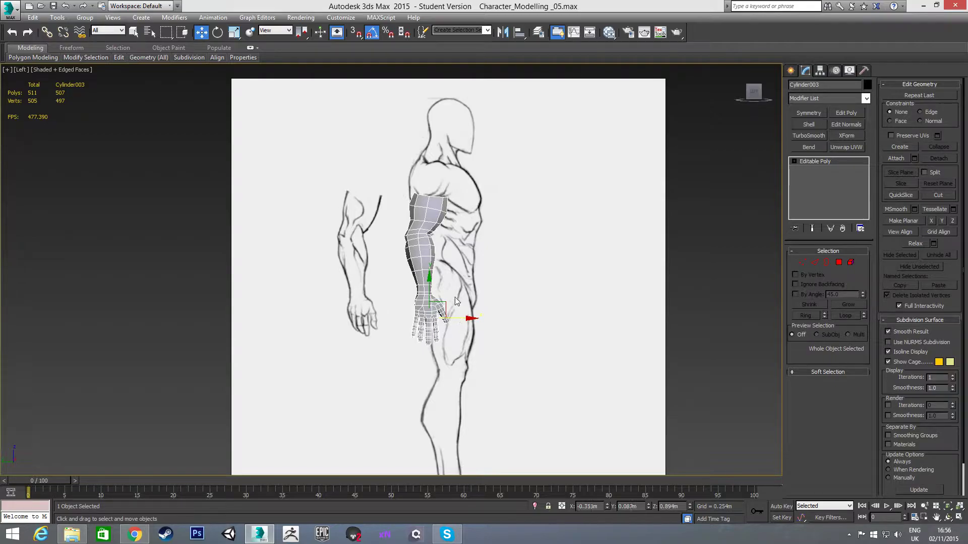
Step: Create a box about 0.164 m long, 0.188 m wide and 0.096 m high over the side sketch's shoulder, above the arm
{"action": "scroll", "coordinate": [436, 185], "scroll_direction": "up", "scroll_amount": 5}
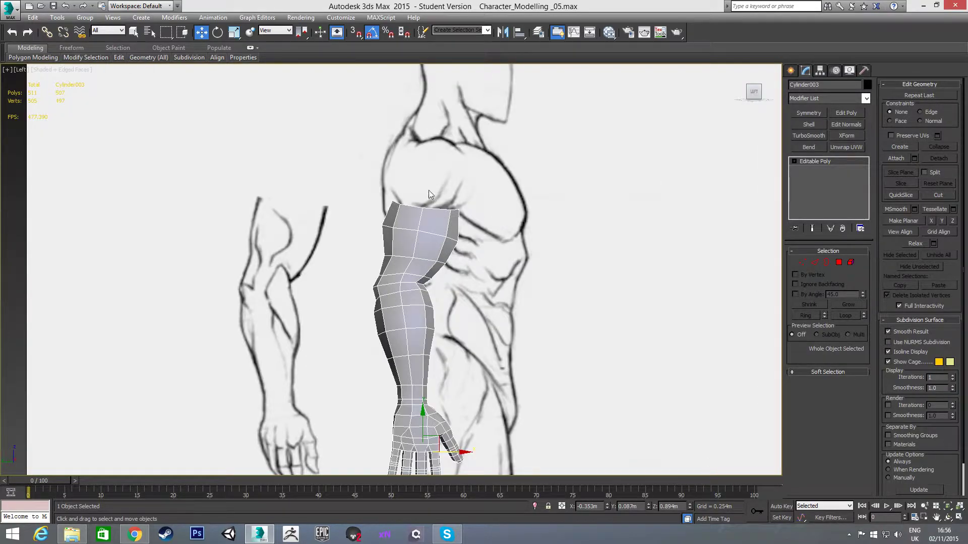
{"action": "left_click", "coordinate": [451, 174]}
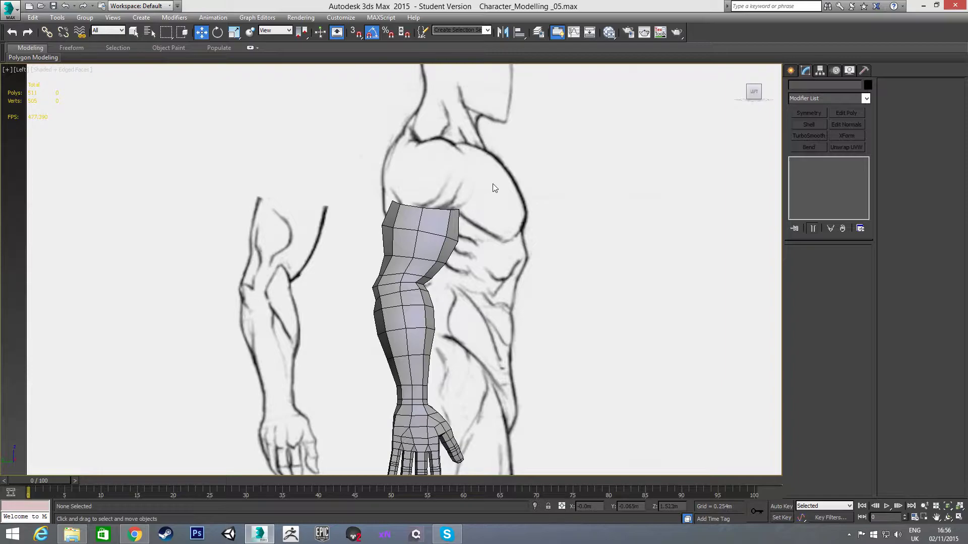
{"action": "left_click", "coordinate": [790, 70]}
{"action": "left_click", "coordinate": [808, 134]}
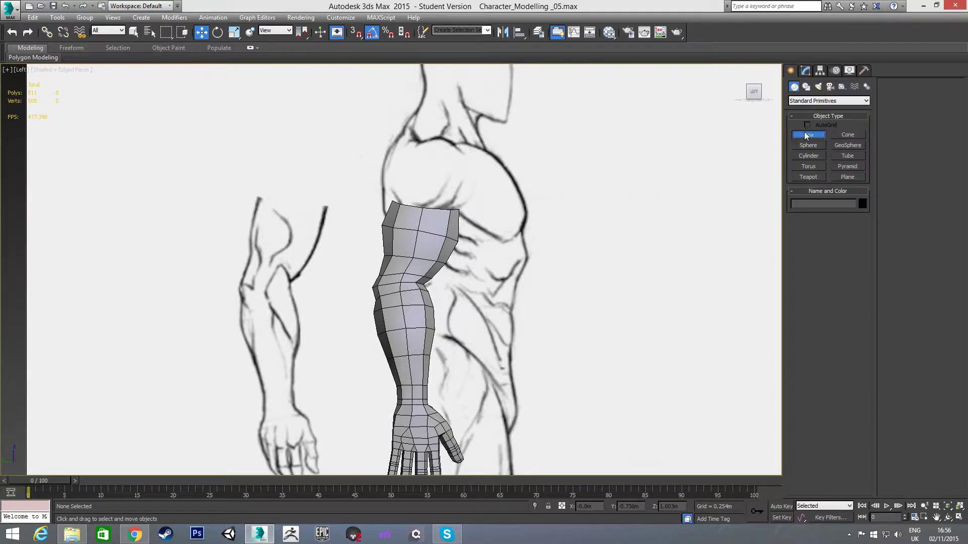
{"action": "scroll", "coordinate": [549, 159], "scroll_direction": "up", "scroll_amount": 2}
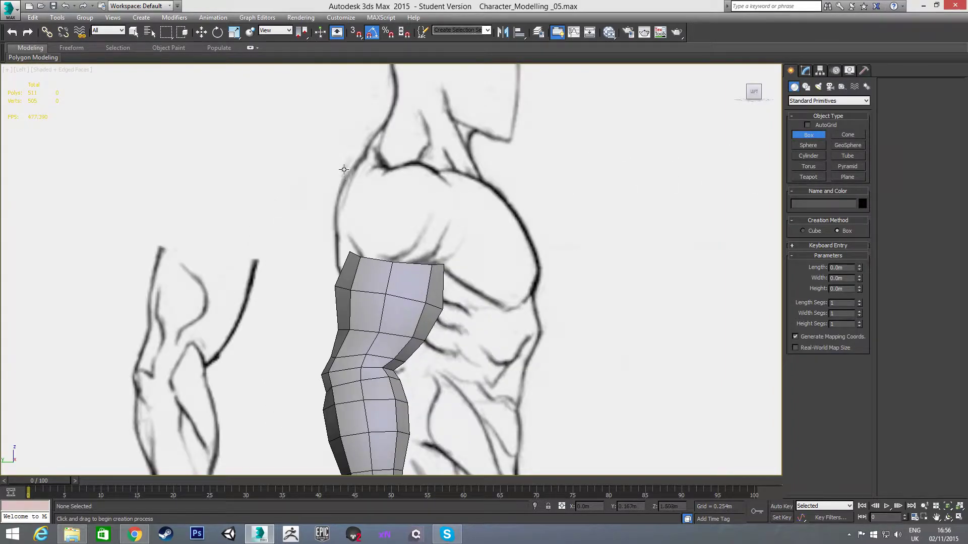
{"action": "left_click_drag", "start_coordinate": [342, 263], "coordinate": [457, 161]}
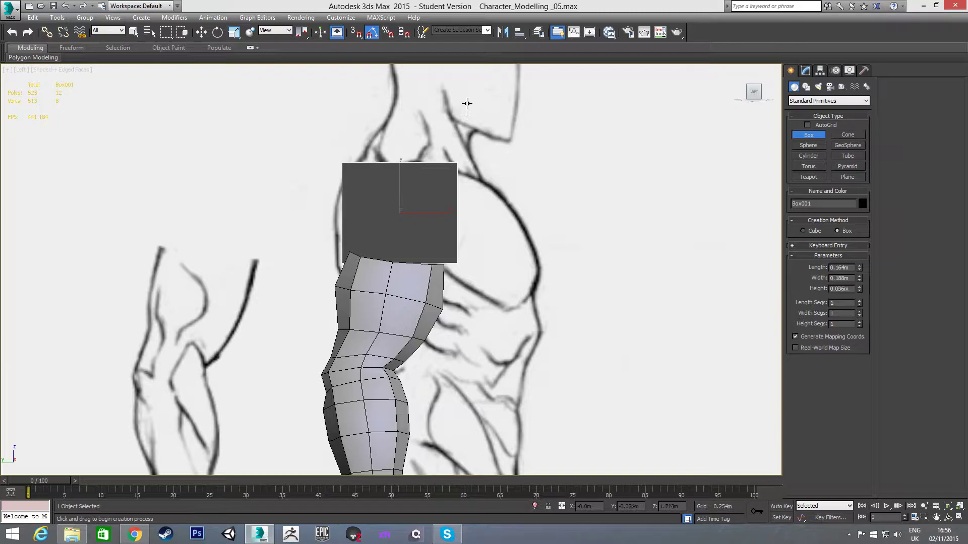
{"action": "key", "text": "alt+x"}
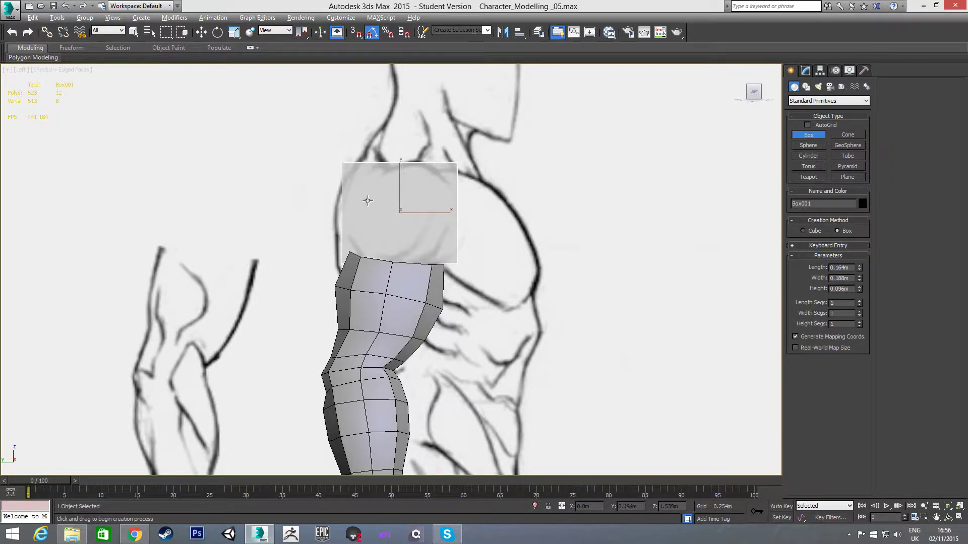
{"action": "key", "text": "alt+x"}
Step: In the front view, move the box sideways over the shoulder above the arm and set its height to 0.173 m
{"action": "key", "text": "f"}
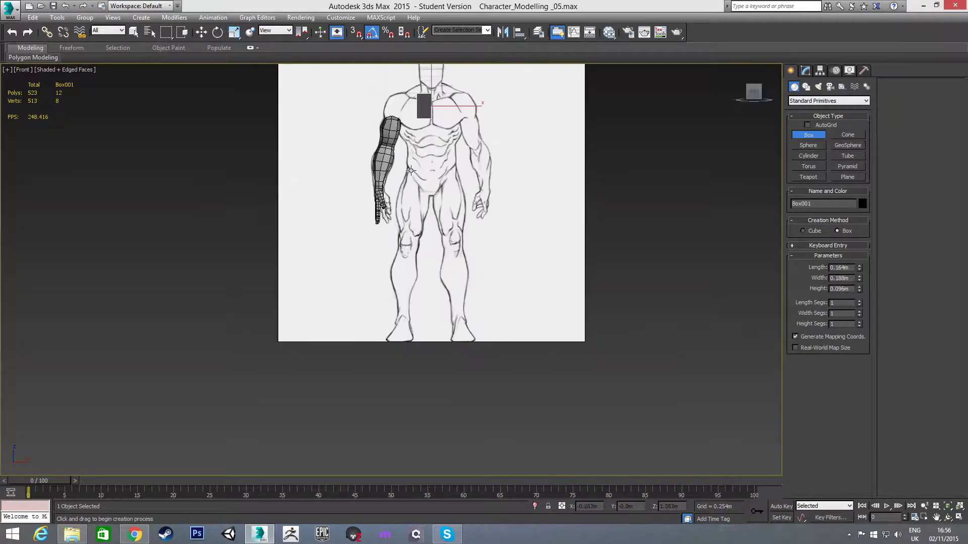
{"action": "scroll", "coordinate": [404, 91], "scroll_direction": "up", "scroll_amount": 5}
{"action": "key", "text": "w"}
{"action": "left_click_drag", "start_coordinate": [559, 186], "coordinate": [473, 187]}
{"action": "left_click", "coordinate": [805, 71]}
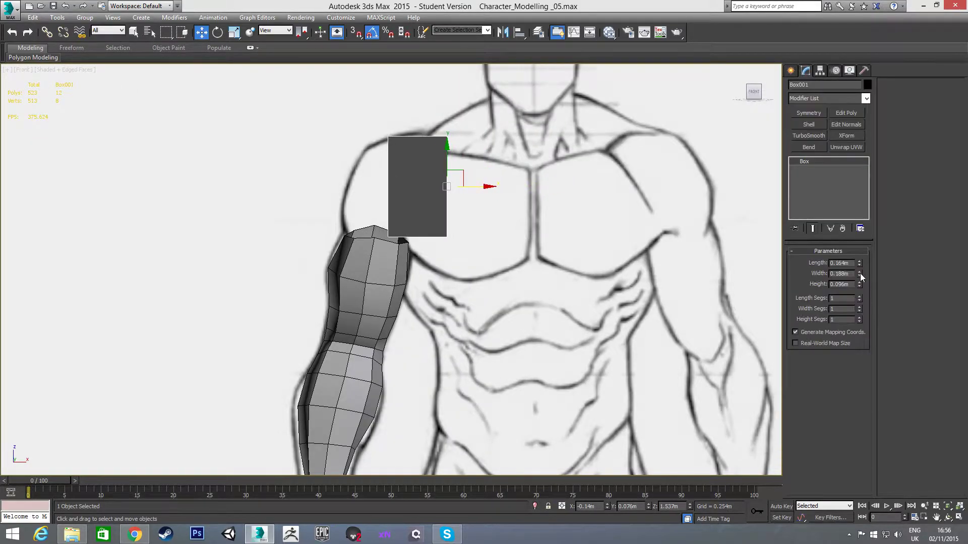
{"action": "left_click_drag", "start_coordinate": [859, 282], "coordinate": [852, 242]}
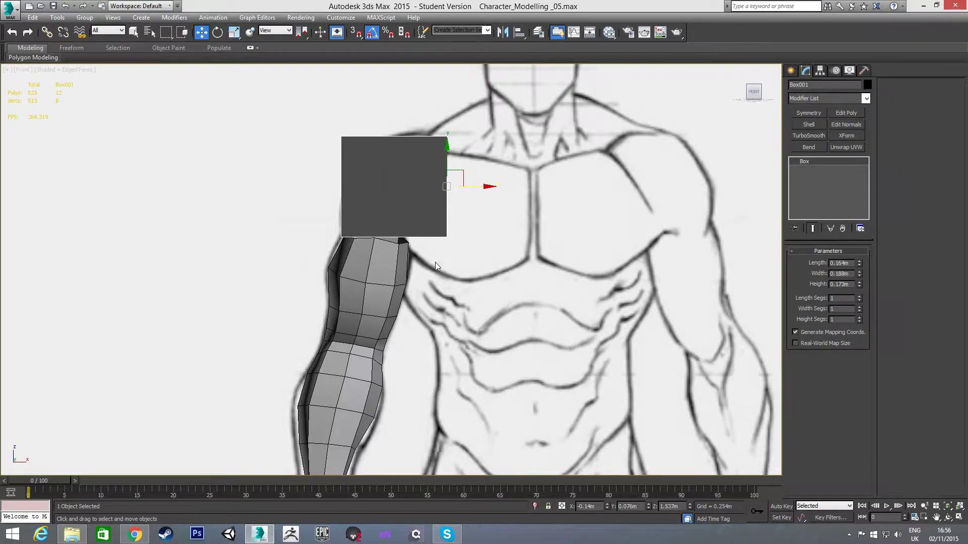
Step: Convert the shoulder box to an Editable Poly
{"action": "right_click", "coordinate": [491, 211]}
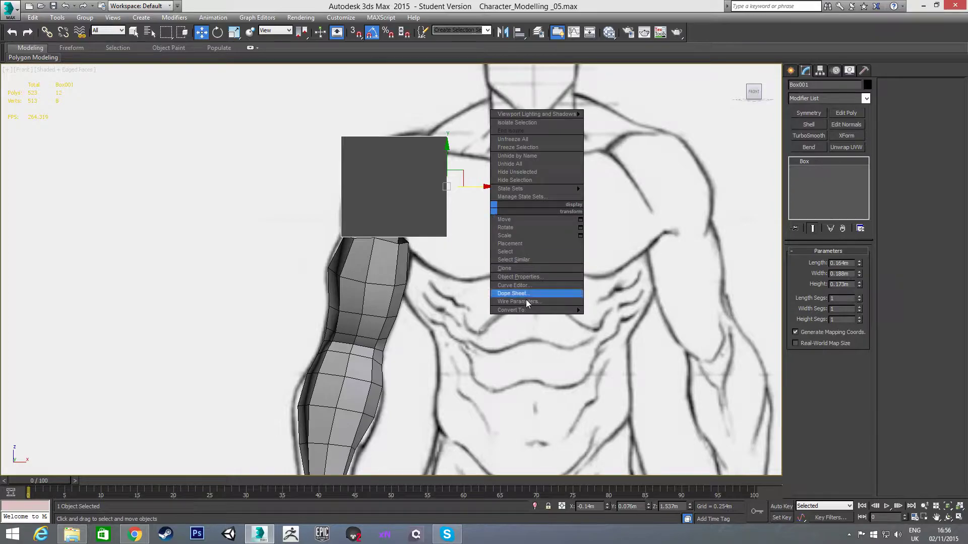
{"action": "mouse_move", "coordinate": [528, 310]}
{"action": "left_click", "coordinate": [597, 318]}
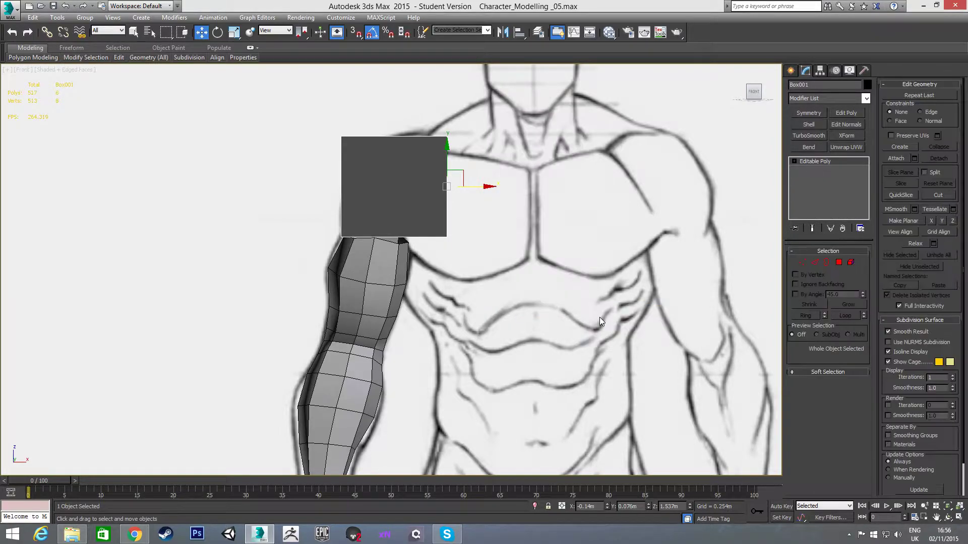
Step: Assign the standard material Material #4 to the shoulder box
{"action": "key", "text": "m"}
{"action": "left_click", "coordinate": [500, 187]}
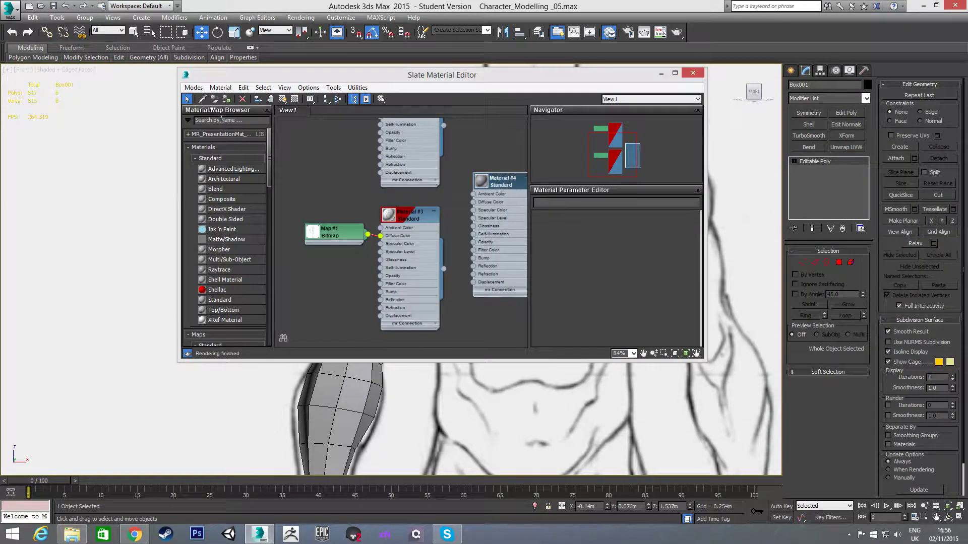
{"action": "left_click", "coordinate": [226, 100]}
{"action": "key", "text": "m"}
{"action": "middle_click_drag", "start_coordinate": [369, 189], "coordinate": [415, 195], "text": "alt"}
Step: Make the box see-through in the front view and lower its upper inner corner vertices onto the sketch's collarbone line
{"action": "key", "text": "f"}
{"action": "scroll", "coordinate": [400, 102], "scroll_direction": "up", "scroll_amount": 10}
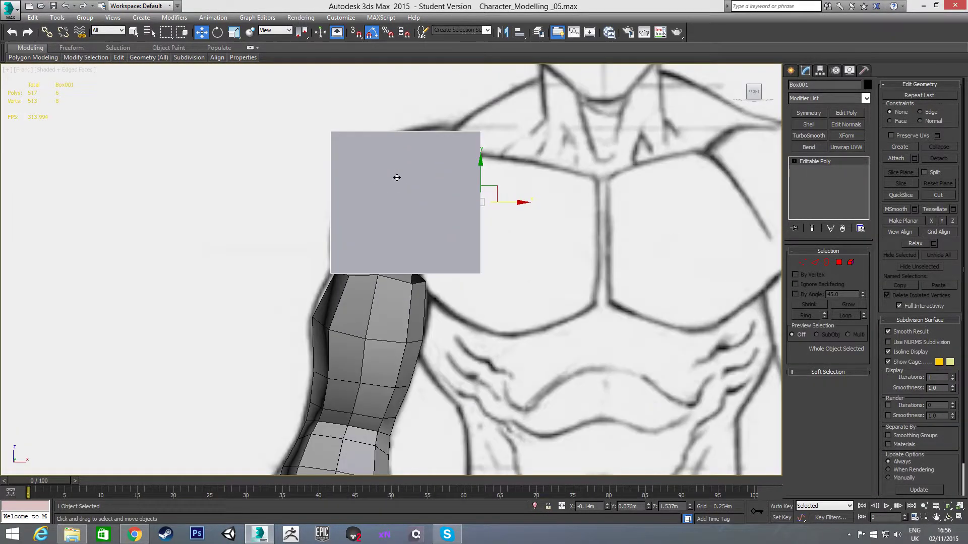
{"action": "key", "text": "1"}
{"action": "middle_click_drag", "start_coordinate": [425, 174], "coordinate": [465, 207]}
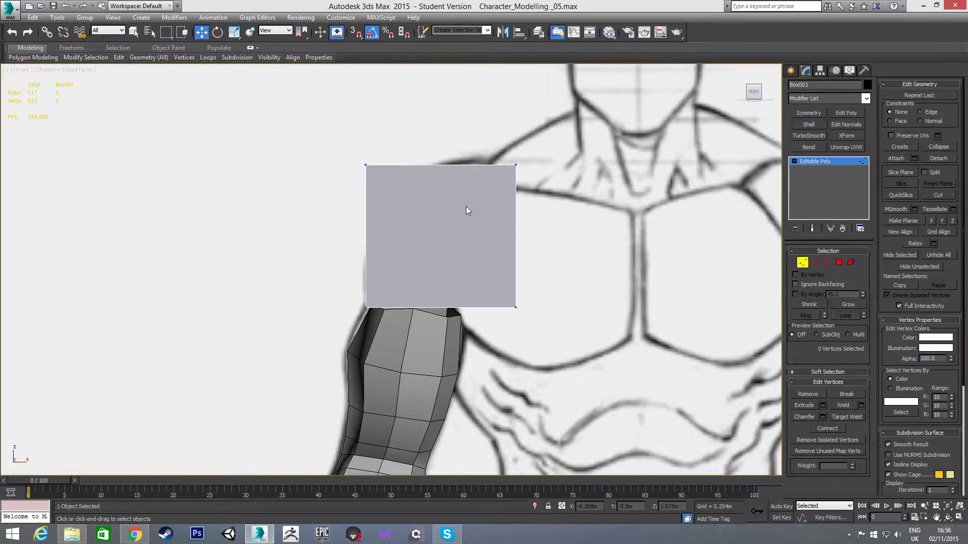
{"action": "key", "text": "alt+x"}
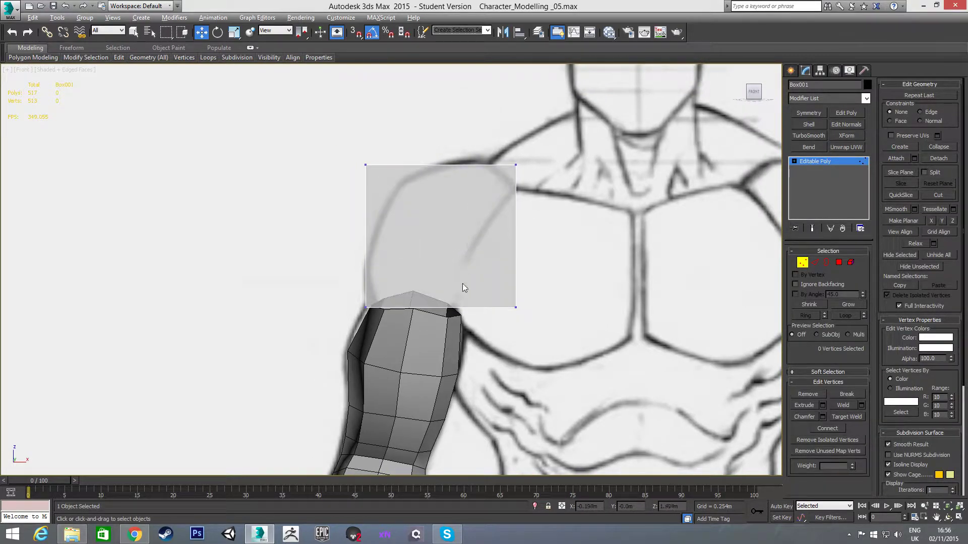
{"action": "middle_click_drag", "start_coordinate": [552, 227], "coordinate": [559, 196]}
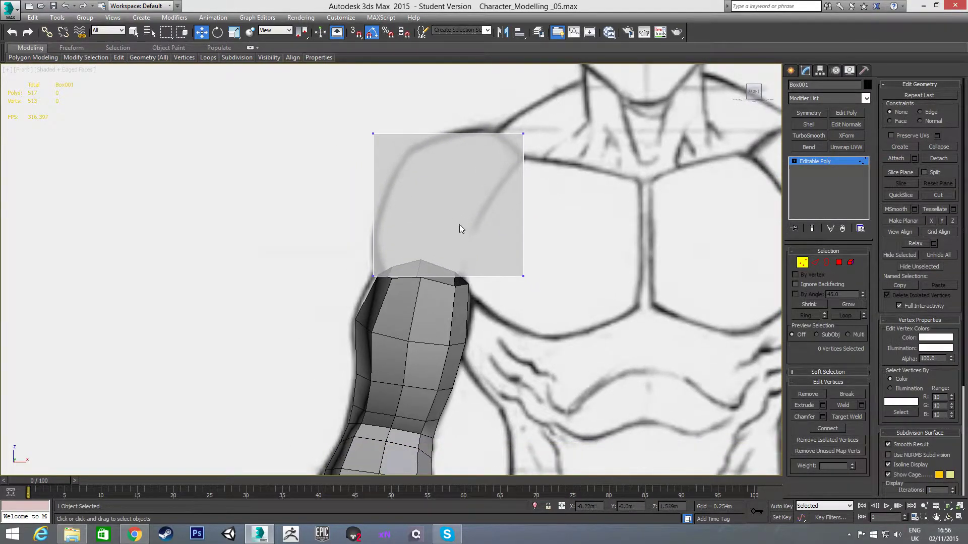
{"action": "left_click_drag", "start_coordinate": [522, 135], "coordinate": [534, 126]}
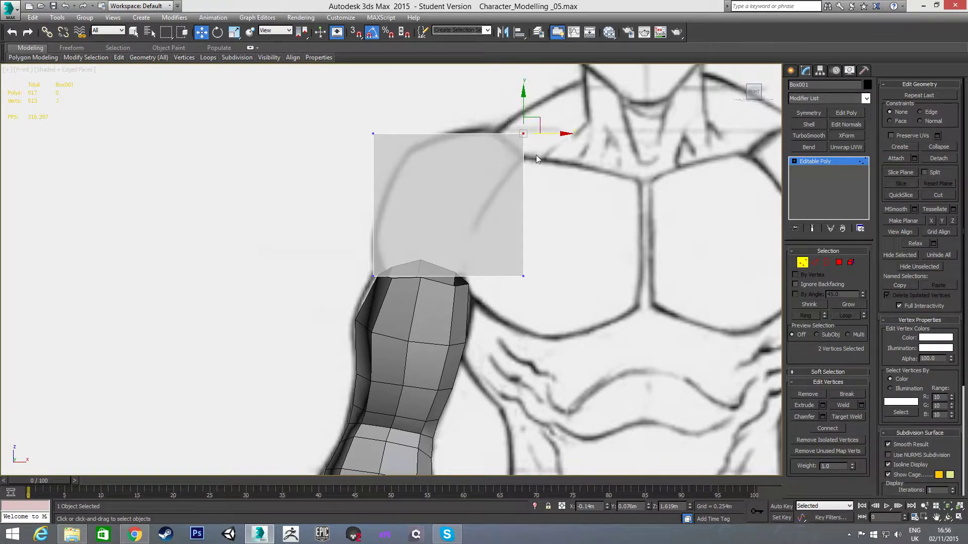
{"action": "left_click_drag", "start_coordinate": [538, 121], "coordinate": [529, 148]}
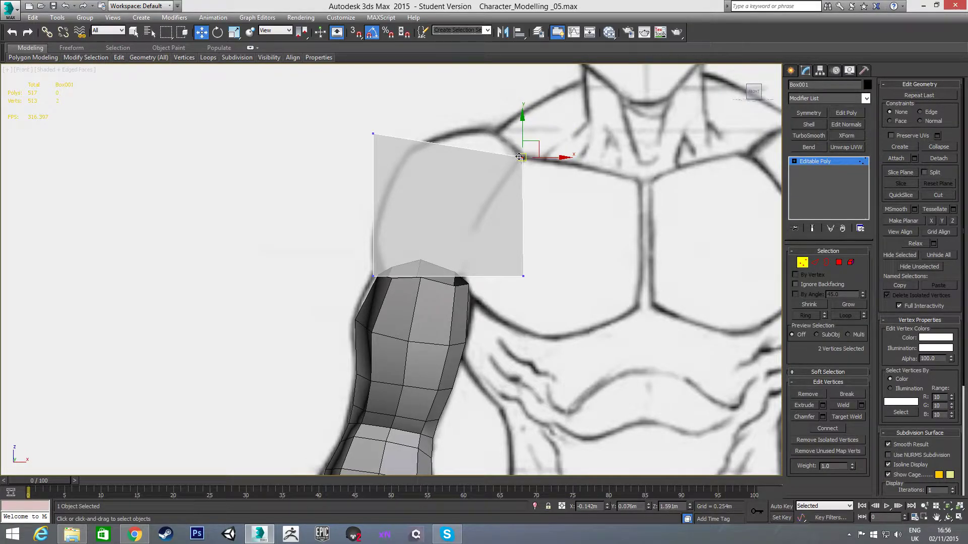
Step: Move the box's lower inner and lower outer corner vertices onto the top edge of the arm mesh
{"action": "left_click_drag", "start_coordinate": [512, 258], "coordinate": [547, 296]}
{"action": "left_click_drag", "start_coordinate": [538, 262], "coordinate": [474, 273]}
{"action": "middle_click_drag", "start_coordinate": [465, 305], "coordinate": [494, 231]}
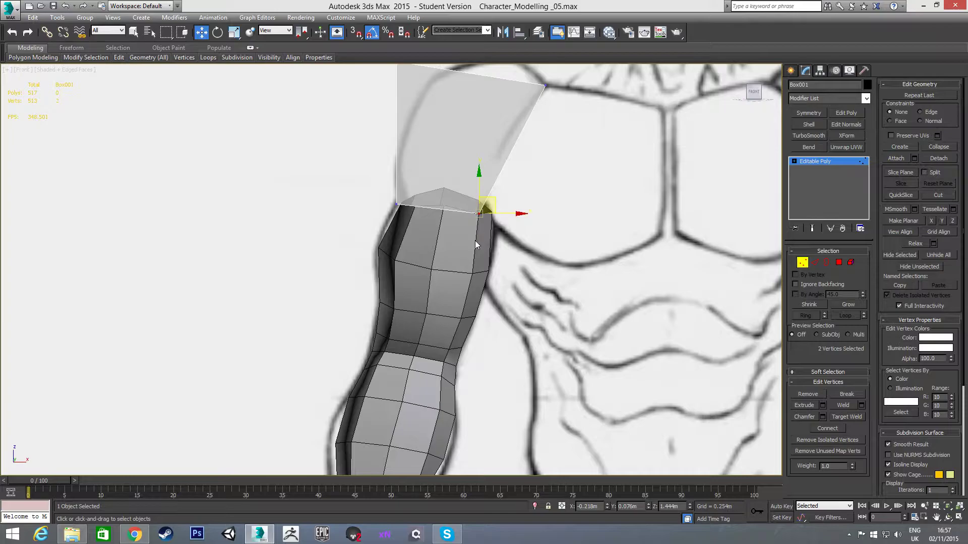
{"action": "middle_click_drag", "start_coordinate": [519, 157], "coordinate": [525, 189]}
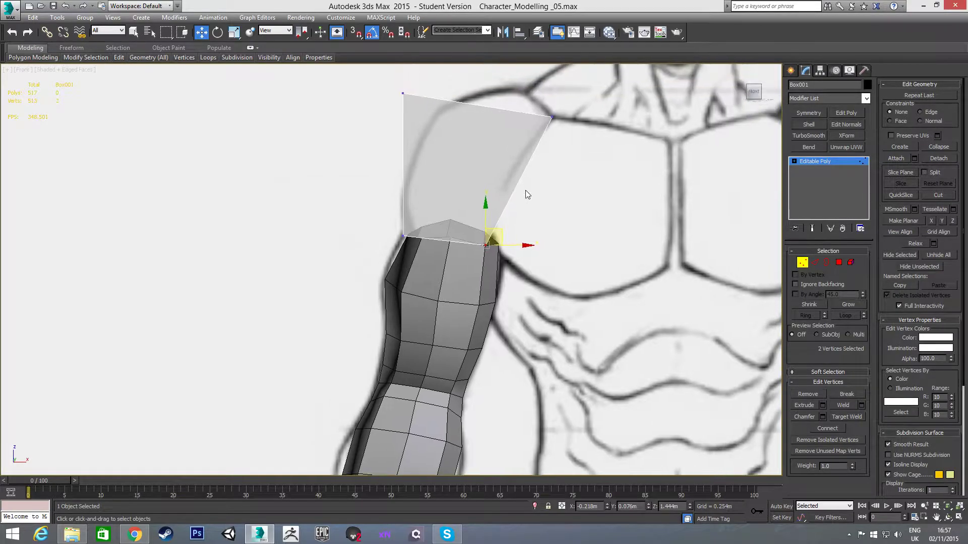
{"action": "scroll", "coordinate": [511, 203], "scroll_direction": "up", "scroll_amount": 2}
{"action": "left_click_drag", "start_coordinate": [342, 237], "coordinate": [369, 271]}
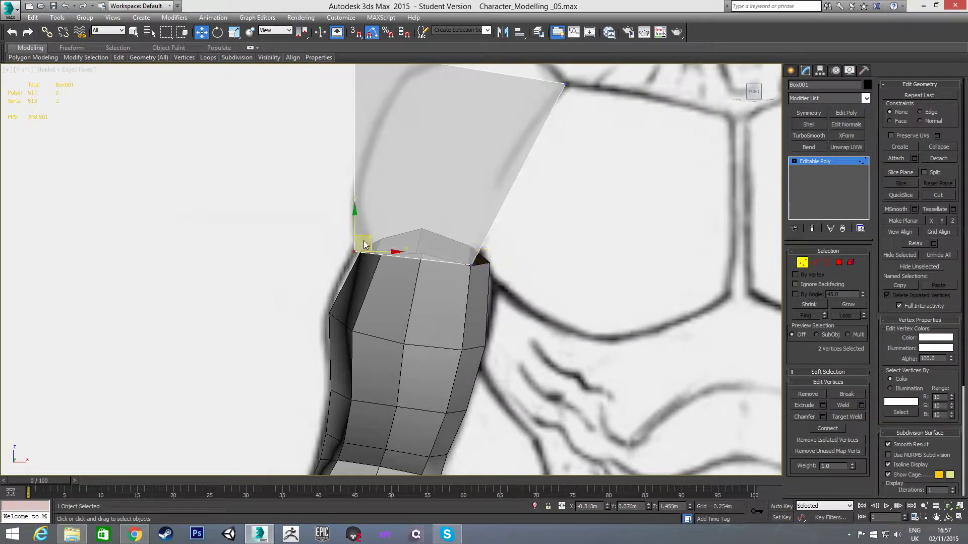
{"action": "left_click_drag", "start_coordinate": [367, 238], "coordinate": [396, 240]}
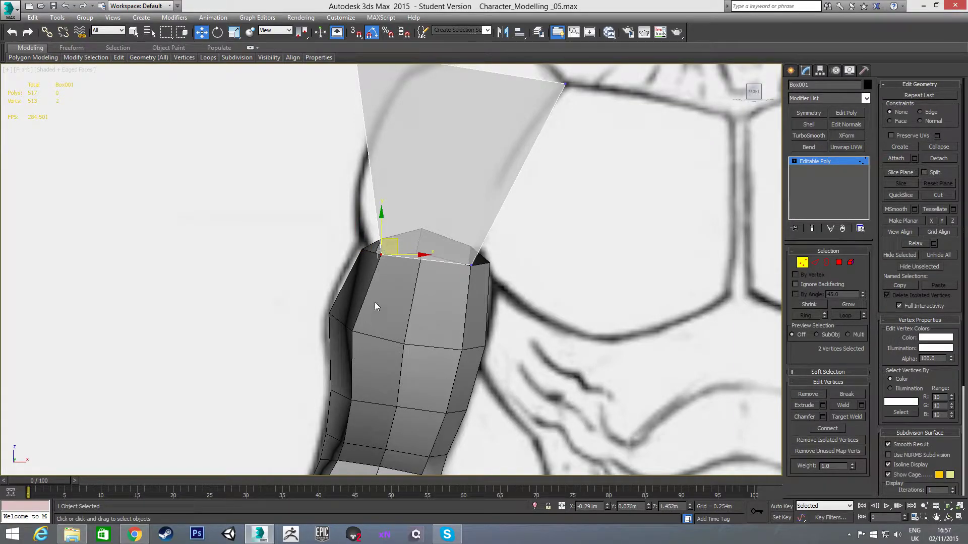
Step: Move the box's upper outer corner vertices inward onto the top of the sketch's shoulder outline
{"action": "middle_click_drag", "start_coordinate": [429, 126], "coordinate": [400, 210]}
{"action": "scroll", "coordinate": [428, 156], "scroll_direction": "up", "scroll_amount": 1}
{"action": "scroll", "coordinate": [428, 155], "scroll_direction": "down", "scroll_amount": 1}
{"action": "scroll", "coordinate": [400, 210], "scroll_direction": "up", "scroll_amount": 1}
{"action": "left_click_drag", "start_coordinate": [305, 103], "coordinate": [329, 117]}
{"action": "middle_click_drag", "start_coordinate": [379, 134], "coordinate": [350, 151]}
{"action": "scroll", "coordinate": [350, 150], "scroll_direction": "down", "scroll_amount": 2}
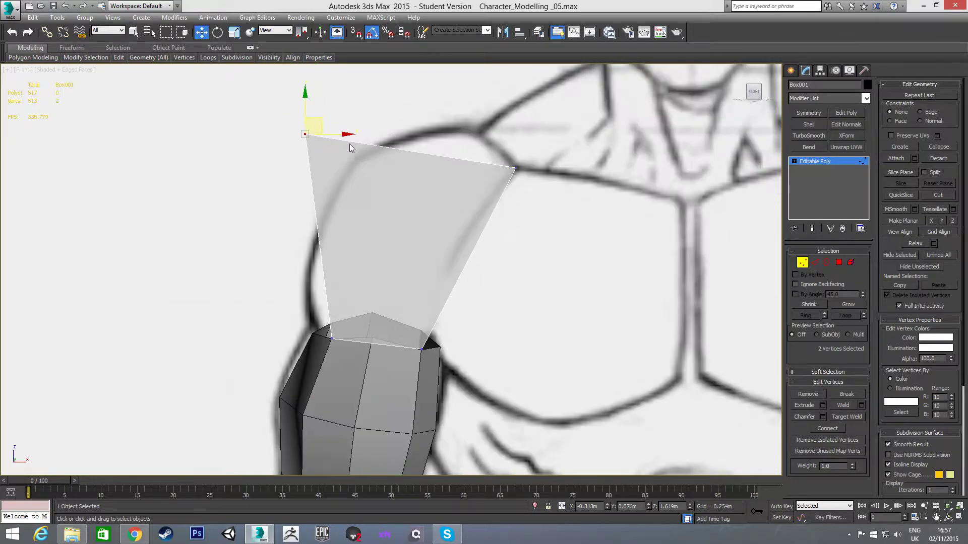
{"action": "scroll", "coordinate": [384, 125], "scroll_direction": "down", "scroll_amount": 3}
{"action": "scroll", "coordinate": [353, 154], "scroll_direction": "up", "scroll_amount": 2}
{"action": "left_click_drag", "start_coordinate": [341, 149], "coordinate": [415, 150]}
Step: Connect the four long edges of the shoulder box with 3 segments
{"action": "key", "text": "2"}
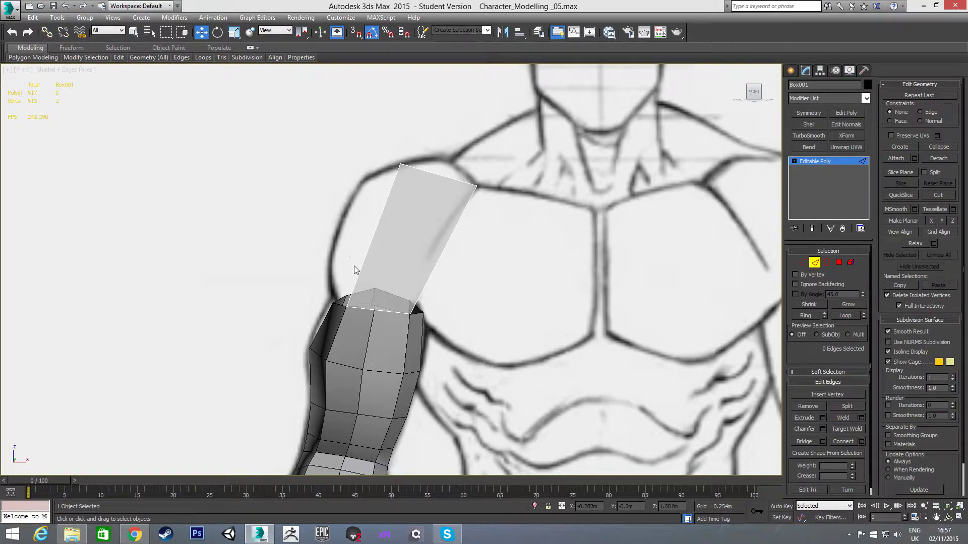
{"action": "double_click", "coordinate": [376, 230]}
{"action": "right_click", "coordinate": [469, 265]}
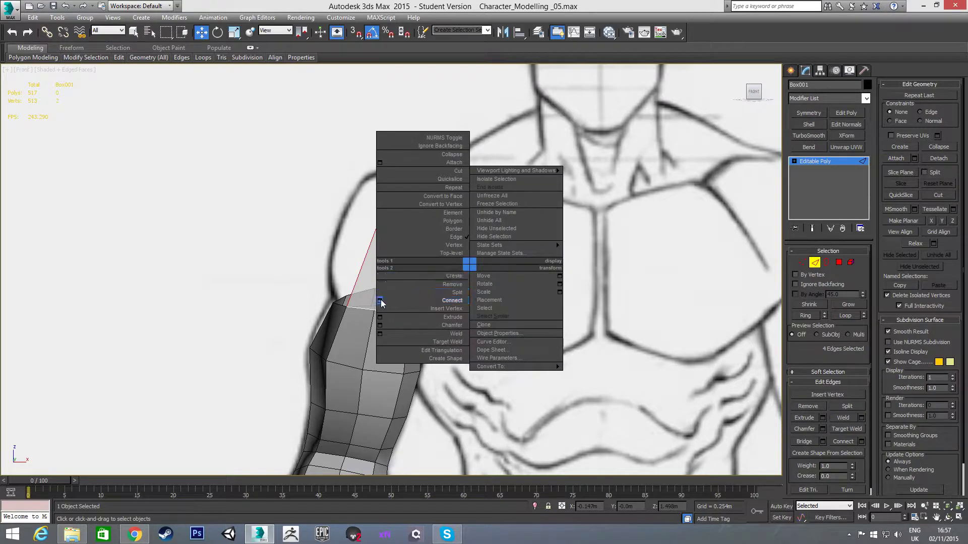
{"action": "left_click", "coordinate": [380, 300]}
{"action": "left_click", "coordinate": [398, 274]}
{"action": "left_click", "coordinate": [399, 274]}
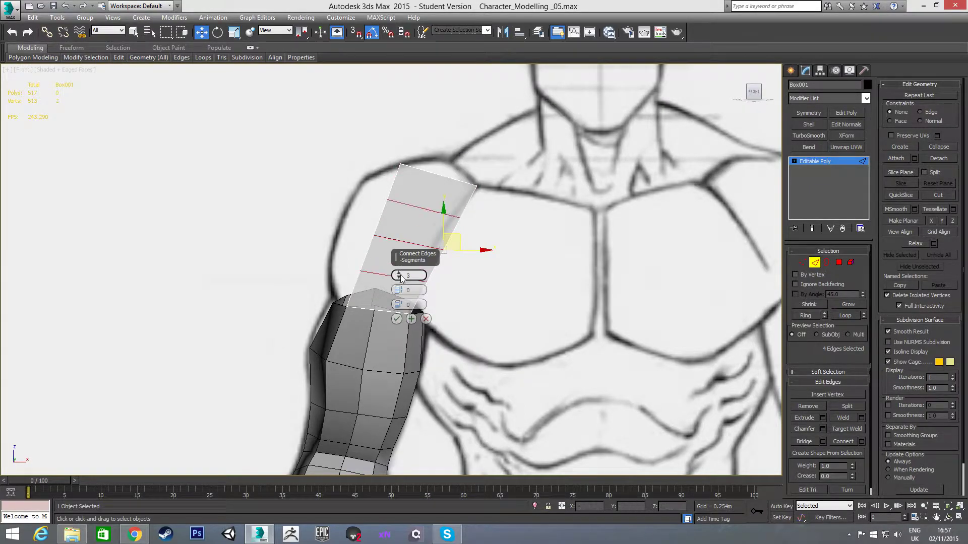
{"action": "left_click", "coordinate": [396, 319]}
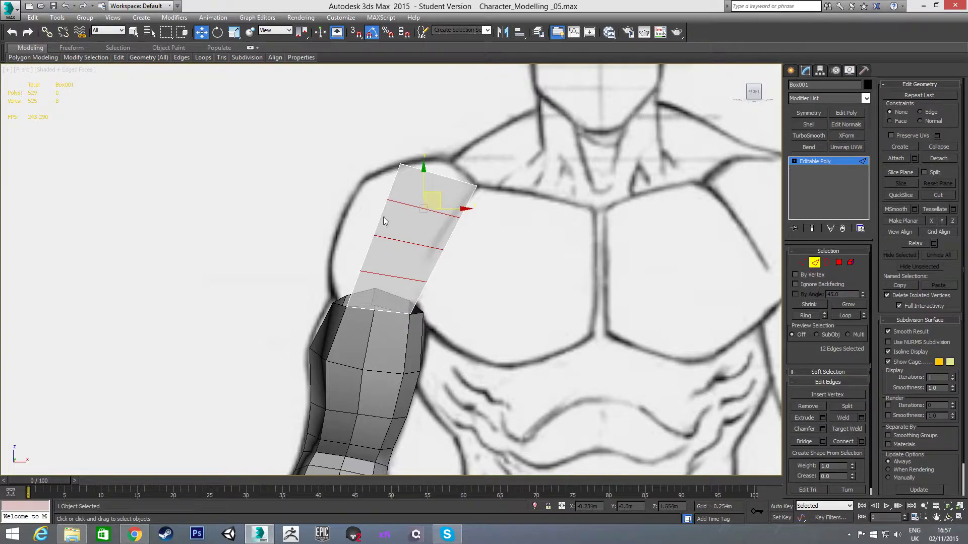
Step: Move the new vertices on the box's inner side to follow the curved line between the sketch's shoulder and chest
{"action": "key", "text": "1"}
{"action": "left_click_drag", "start_coordinate": [452, 209], "coordinate": [469, 197]}
{"action": "left_click", "coordinate": [467, 241]}
{"action": "mouse_move", "coordinate": [440, 240]}
{"action": "left_mouse_down"}
{"action": "mouse_move", "coordinate": [453, 258]}
{"action": "mouse_move", "coordinate": [451, 236]}
{"action": "mouse_move", "coordinate": [426, 227]}
{"action": "mouse_move", "coordinate": [449, 233]}
{"action": "left_mouse_up"}
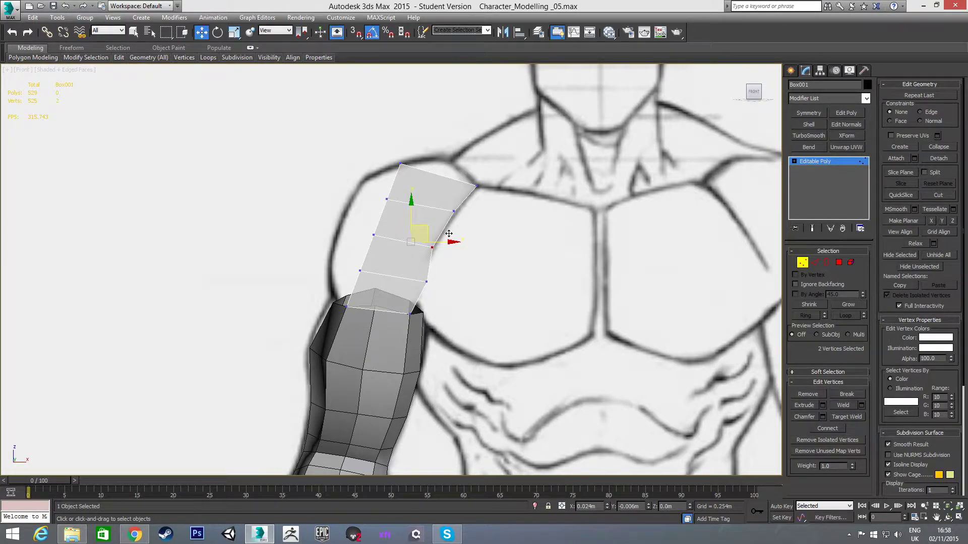
{"action": "mouse_move", "coordinate": [421, 268]}
{"action": "left_mouse_down"}
{"action": "mouse_move", "coordinate": [442, 296]}
{"action": "mouse_move", "coordinate": [434, 272]}
{"action": "left_mouse_up"}
{"action": "left_click", "coordinate": [478, 213]}
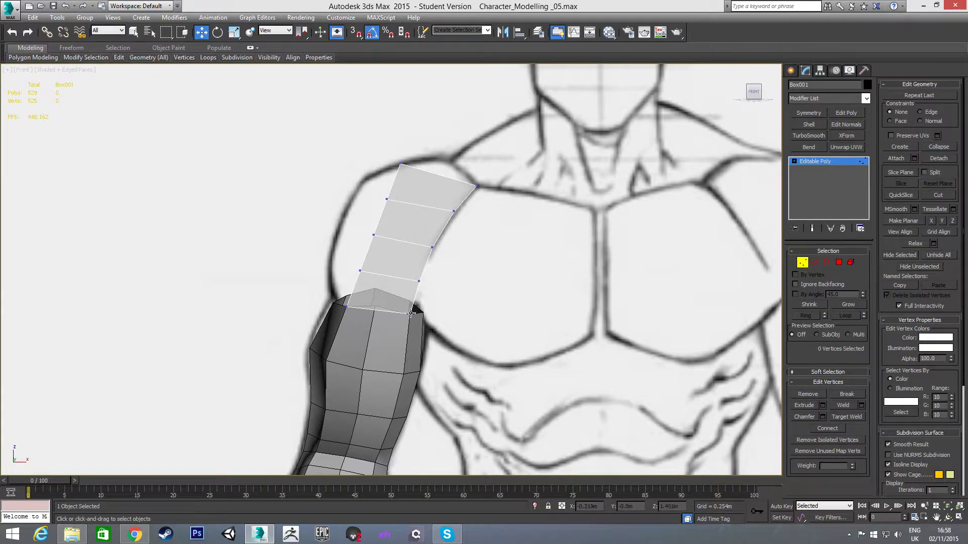
Step: Move the three new vertex pairs on the box's outer side out to the sketch's rounded shoulder outline
{"action": "left_click_drag", "start_coordinate": [364, 184], "coordinate": [378, 164]}
{"action": "mouse_move", "coordinate": [359, 219]}
{"action": "left_mouse_down"}
{"action": "mouse_move", "coordinate": [385, 241]}
{"action": "mouse_move", "coordinate": [383, 221]}
{"action": "mouse_move", "coordinate": [350, 215]}
{"action": "left_mouse_up"}
{"action": "mouse_move", "coordinate": [348, 253]}
{"action": "left_mouse_down"}
{"action": "mouse_move", "coordinate": [377, 284]}
{"action": "mouse_move", "coordinate": [353, 270]}
{"action": "left_mouse_up"}
{"action": "left_click", "coordinate": [305, 291]}
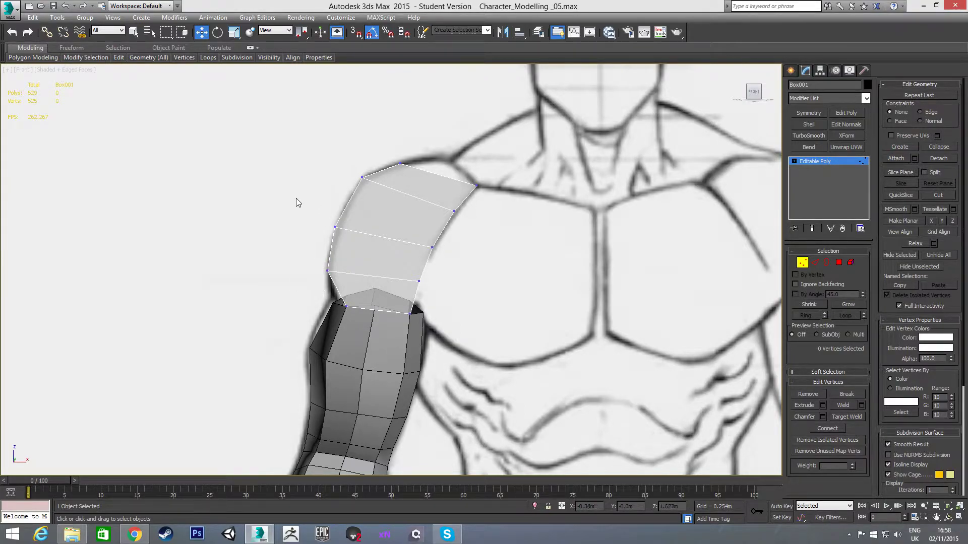
Step: Shift the three outer-side vertex pairs and the top outer pair slightly inward and down, just inside the sketch's shoulder outline
{"action": "left_click_drag", "start_coordinate": [356, 258], "coordinate": [368, 279]}
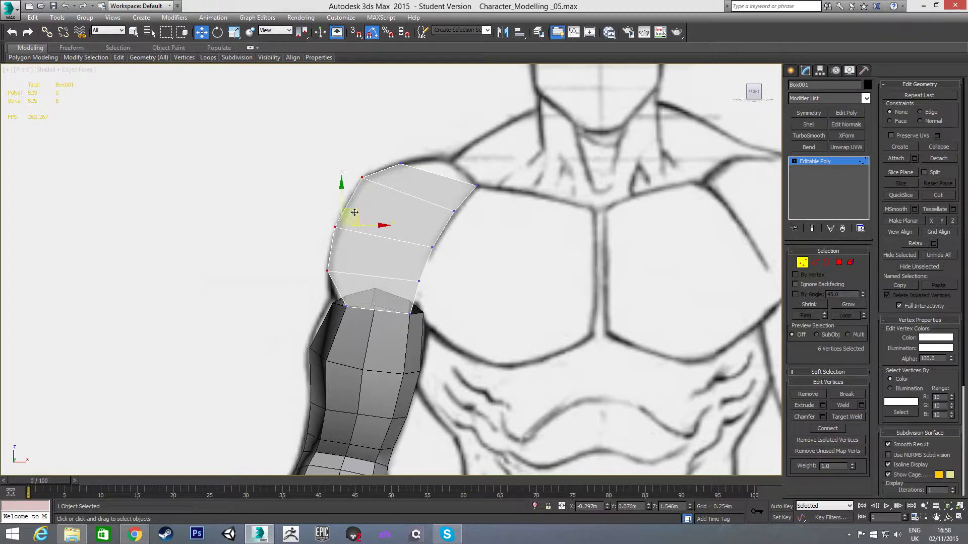
{"action": "left_click_drag", "start_coordinate": [356, 212], "coordinate": [362, 219]}
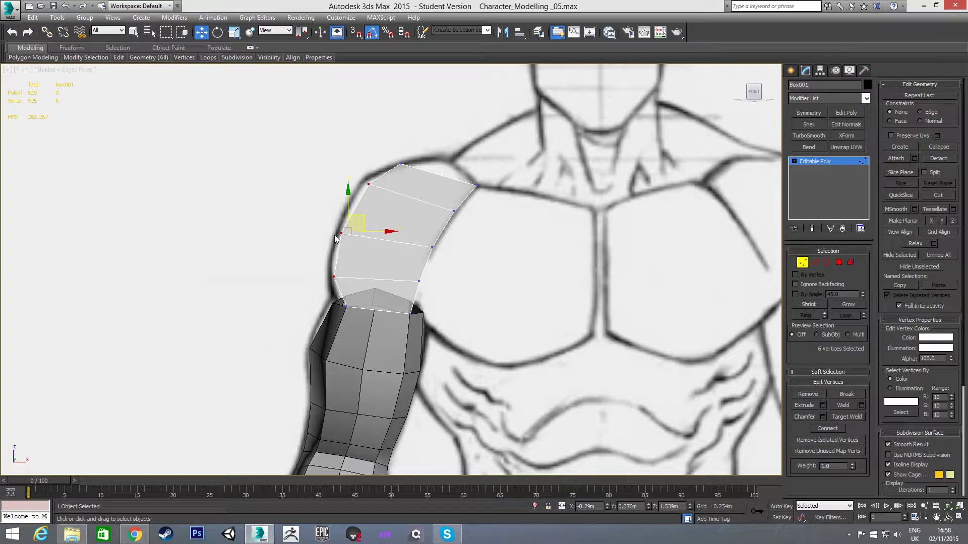
{"action": "left_click_drag", "start_coordinate": [395, 152], "coordinate": [423, 155]}
{"action": "left_click", "coordinate": [323, 186]}
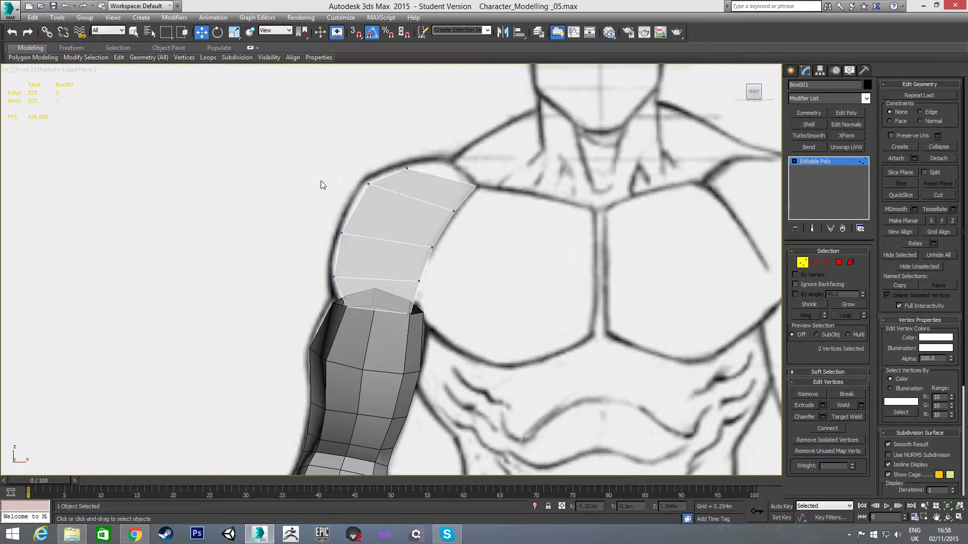
Step: Connect the shoulder's crosswise edges with a single segment, adding one edge loop down the middle of the shape
{"action": "middle_click_drag", "start_coordinate": [375, 205], "coordinate": [435, 205], "text": "alt"}
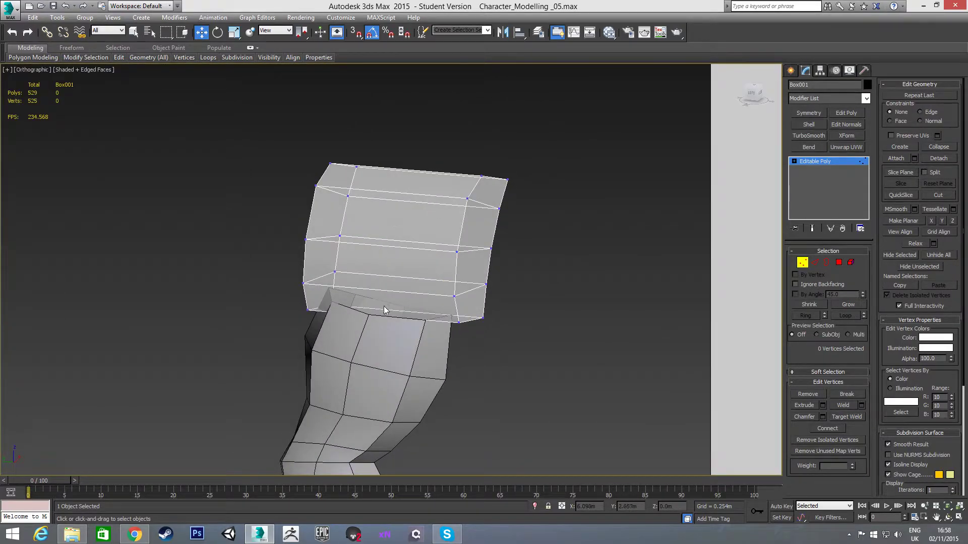
{"action": "key", "text": "f"}
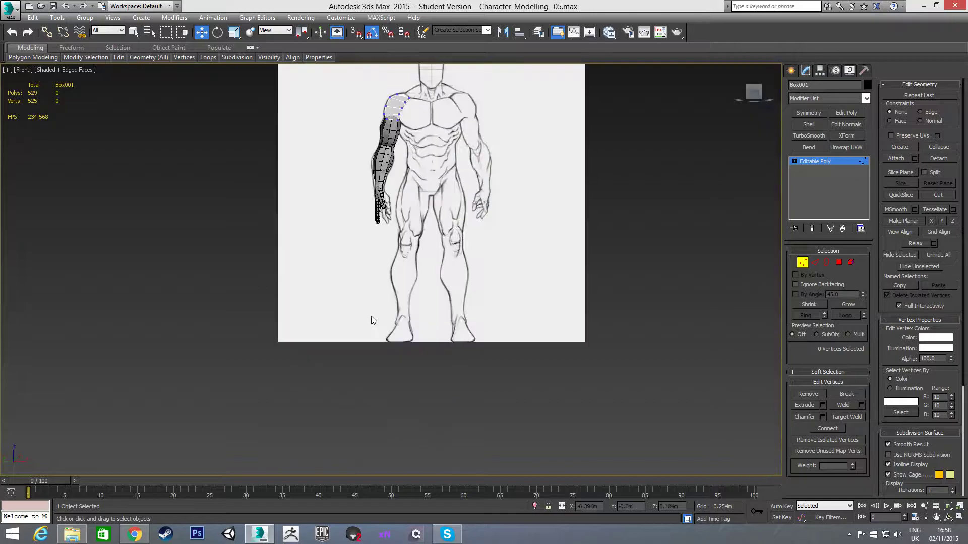
{"action": "scroll", "coordinate": [385, 232], "scroll_direction": "up", "scroll_amount": 5}
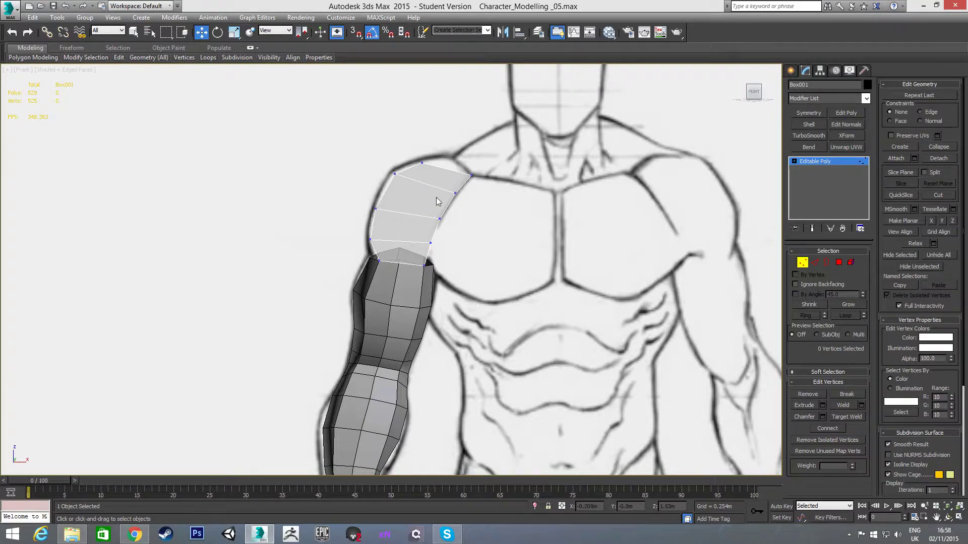
{"action": "scroll", "coordinate": [445, 204], "scroll_direction": "up", "scroll_amount": 2}
{"action": "key", "text": "2"}
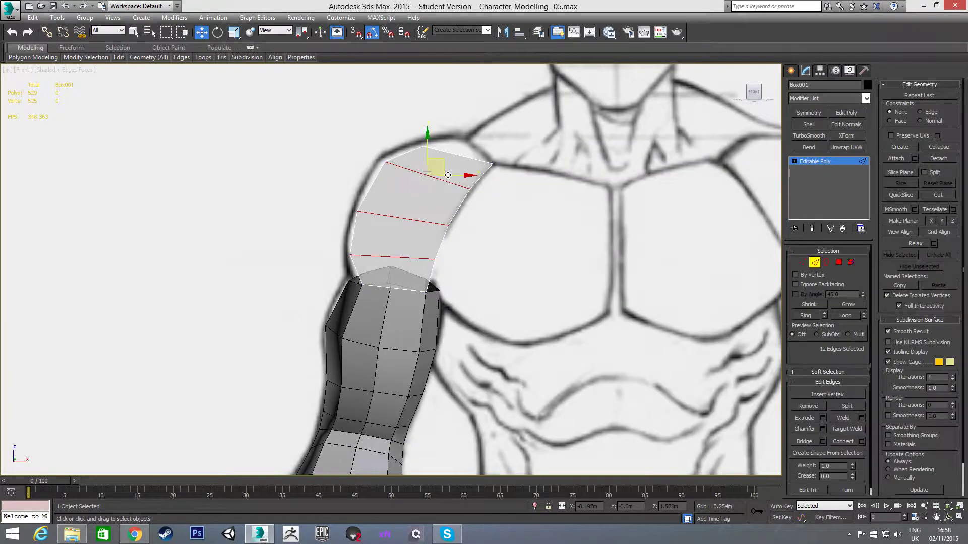
{"action": "left_click", "coordinate": [454, 154]}
{"action": "left_click", "coordinate": [431, 177], "text": "shift"}
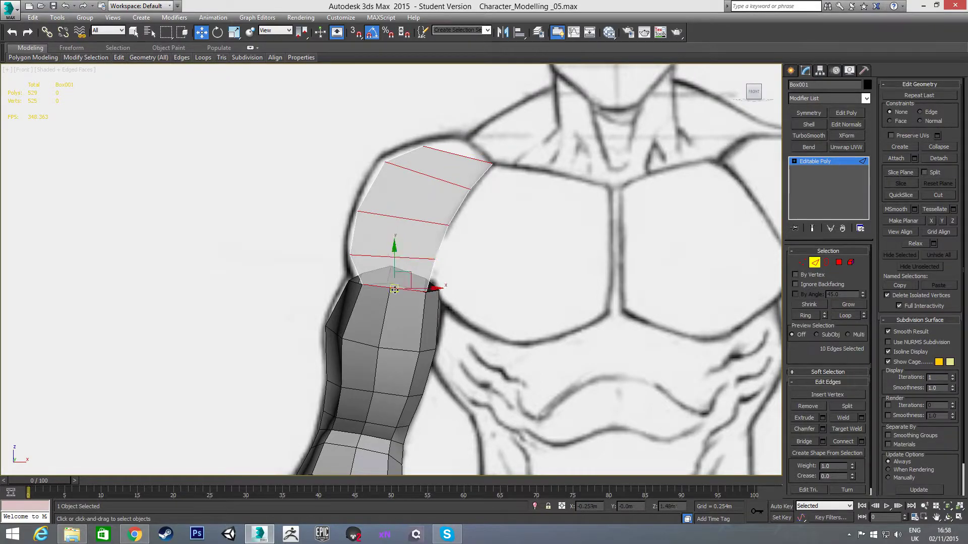
{"action": "right_click", "coordinate": [532, 241]}
{"action": "left_click", "coordinate": [439, 275]}
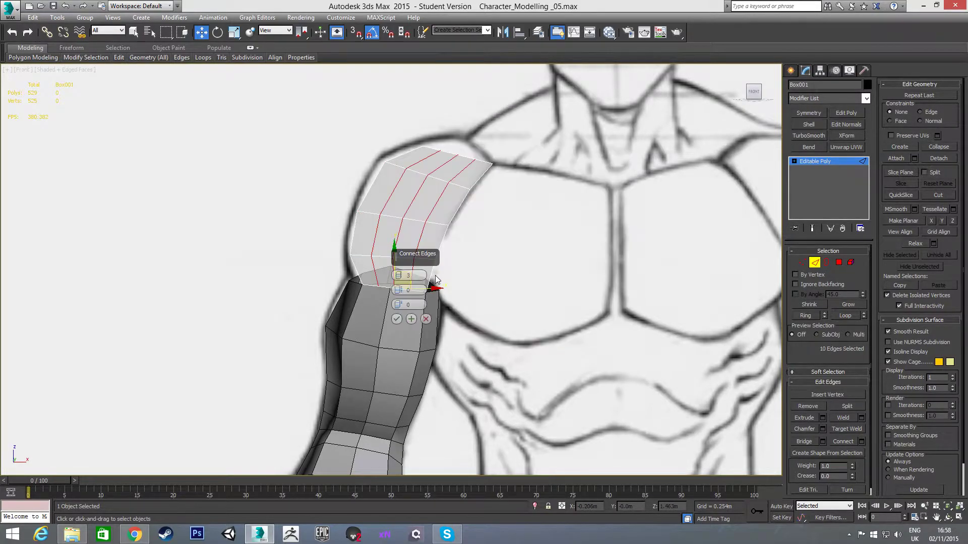
{"action": "left_click", "coordinate": [397, 319]}
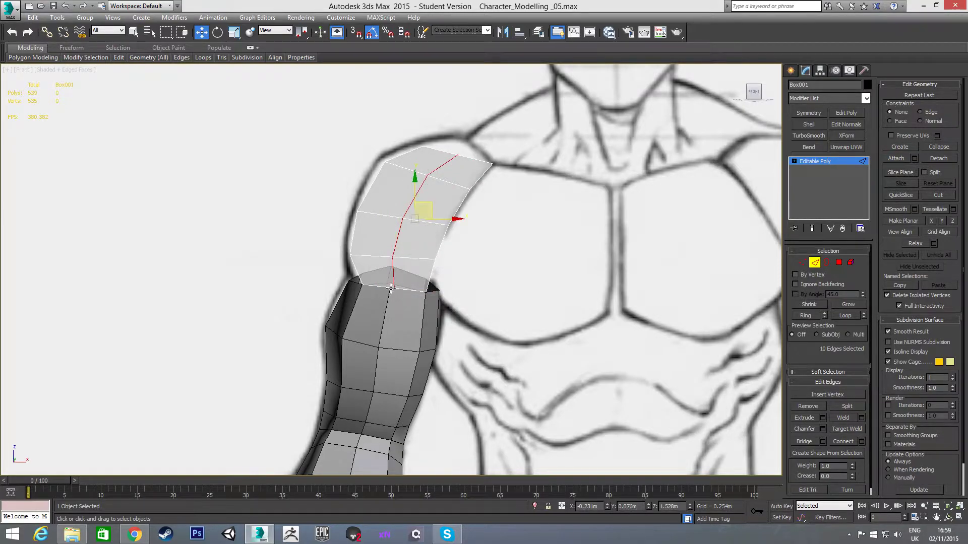
Step: Align the new loop's bottom vertices with the arm's upper edge and raise its top vertices to the sketch's shoulder peak
{"action": "key", "text": "1"}
{"action": "left_click_drag", "start_coordinate": [387, 281], "coordinate": [407, 271]}
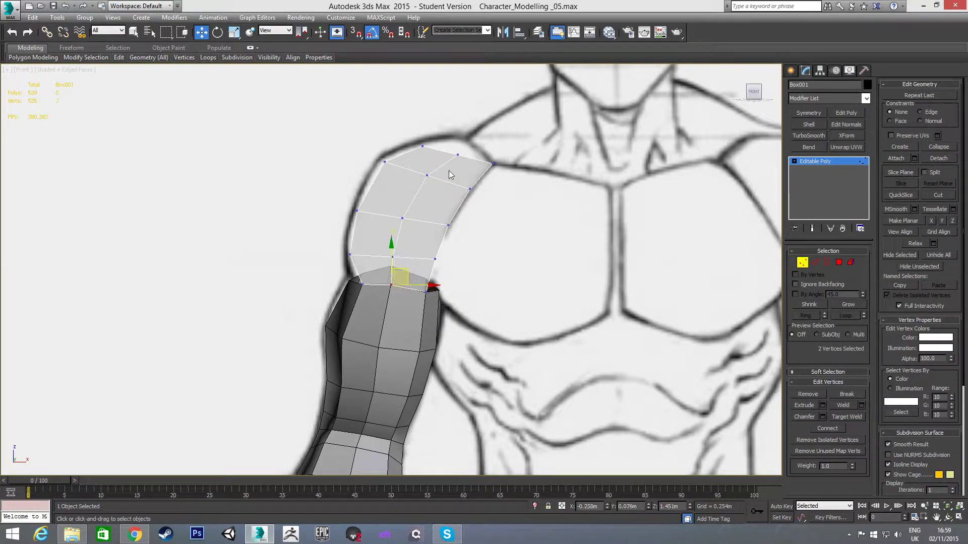
{"action": "left_click_drag", "start_coordinate": [452, 149], "coordinate": [467, 171]}
{"action": "left_click_drag", "start_coordinate": [478, 138], "coordinate": [486, 126]}
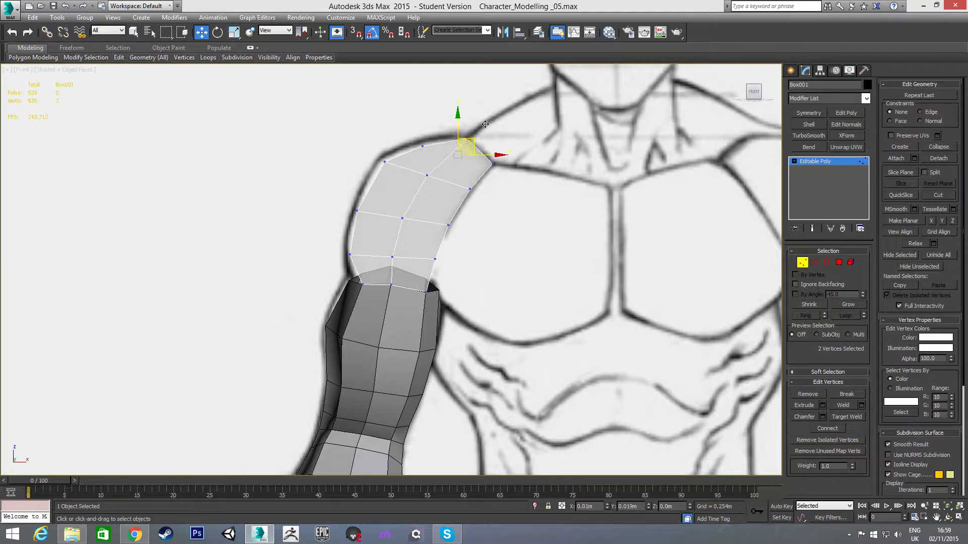
{"action": "left_click", "coordinate": [502, 206]}
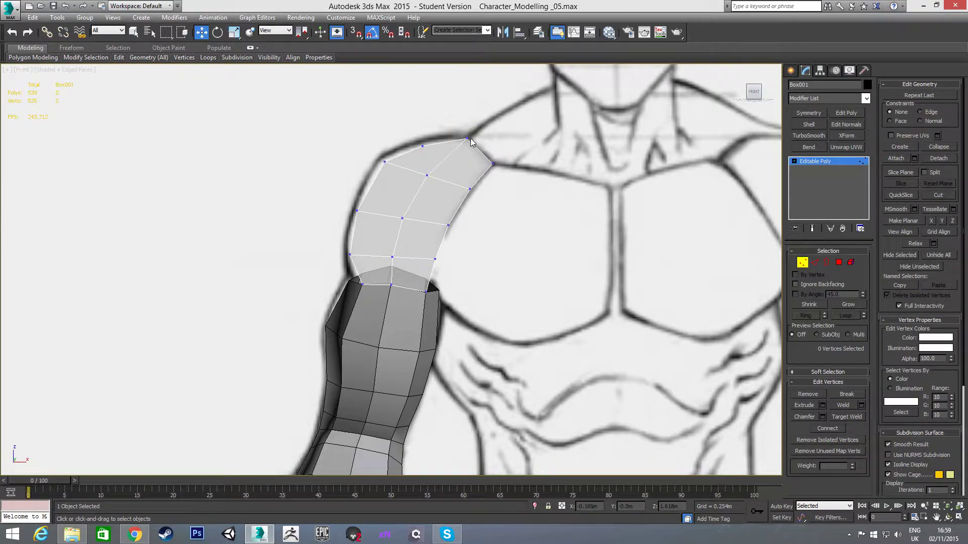
{"action": "left_click_drag", "start_coordinate": [464, 135], "coordinate": [474, 145]}
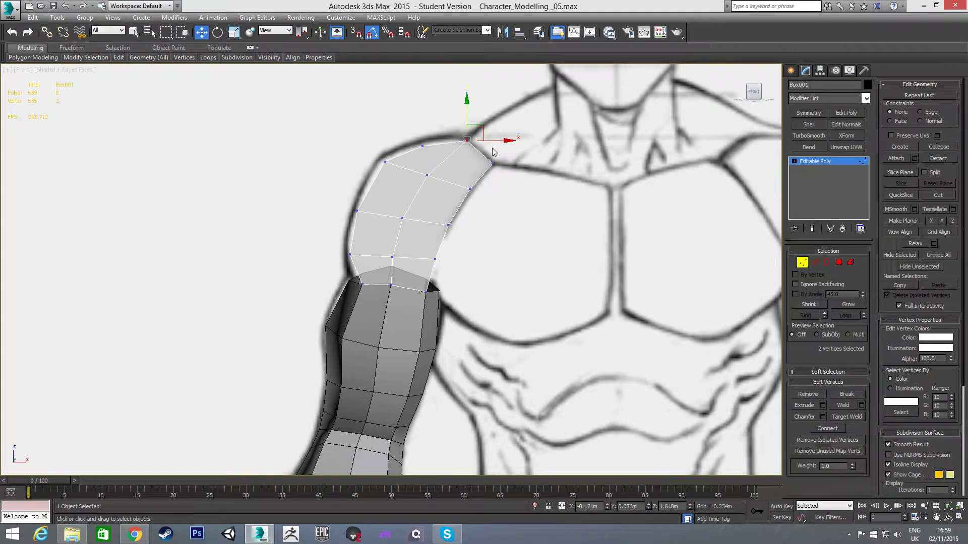
{"action": "left_click", "coordinate": [512, 230]}
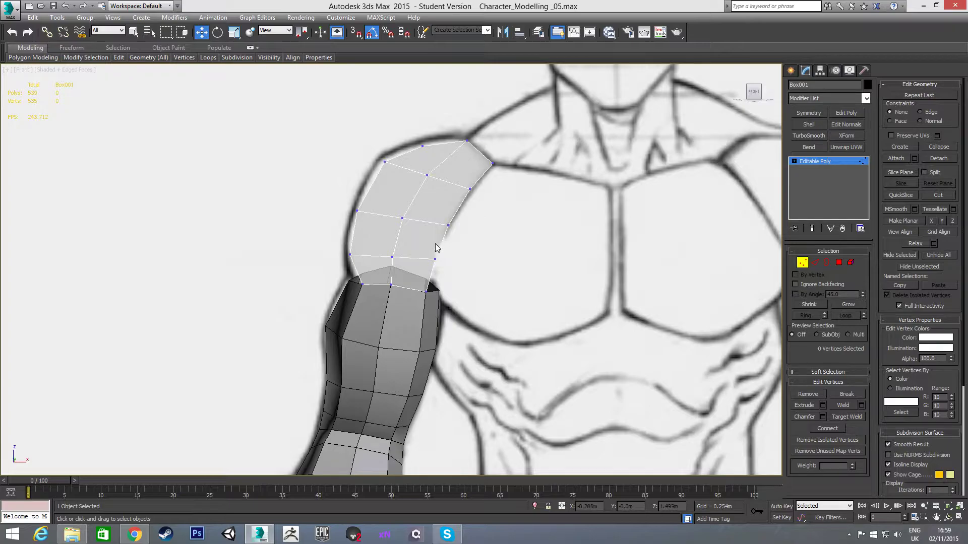
Step: Select the shoulder's six top vertices and scale them narrower front to back to match the side sketch
{"action": "key", "text": "2"}
{"action": "middle_click_drag", "start_coordinate": [422, 244], "coordinate": [573, 228], "text": "alt"}
{"action": "key", "text": "l"}
{"action": "scroll", "coordinate": [514, 220], "scroll_direction": "up", "scroll_amount": 2}
{"action": "left_click", "coordinate": [605, 197]}
{"action": "key", "text": "1"}
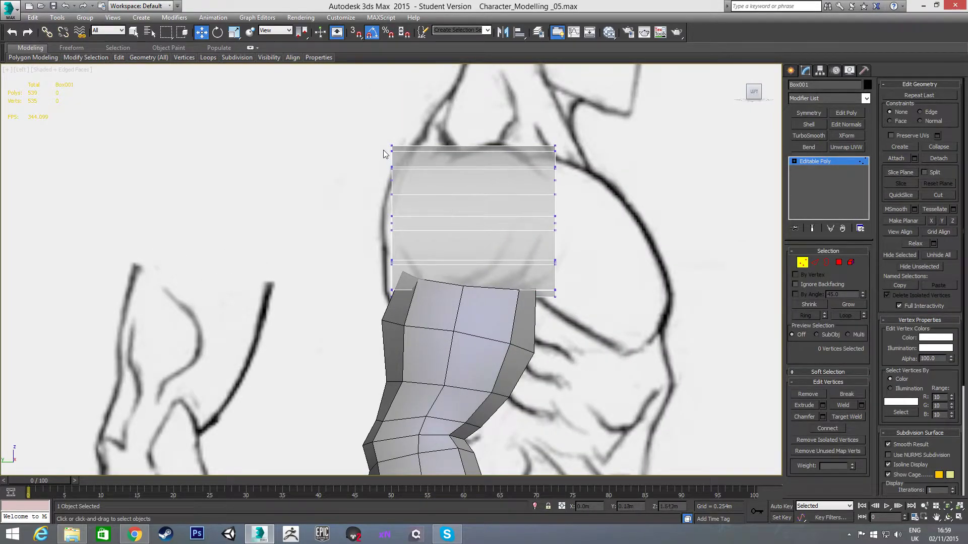
{"action": "middle_click_drag", "start_coordinate": [406, 162], "coordinate": [347, 187], "text": "alt"}
{"action": "left_click", "coordinate": [513, 126]}
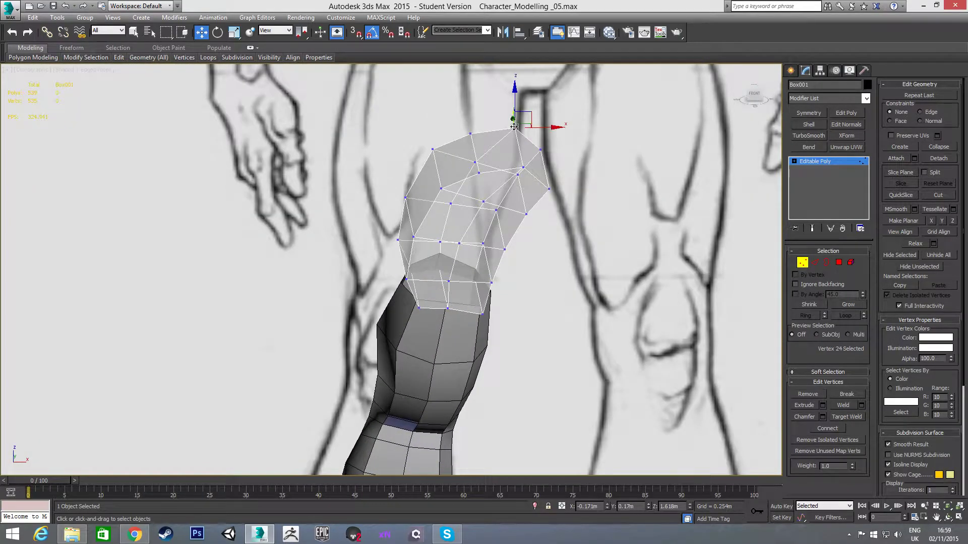
{"action": "left_click", "coordinate": [523, 166], "text": "ctrl"}
{"action": "middle_click_drag", "start_coordinate": [512, 185], "coordinate": [457, 217], "text": "alt"}
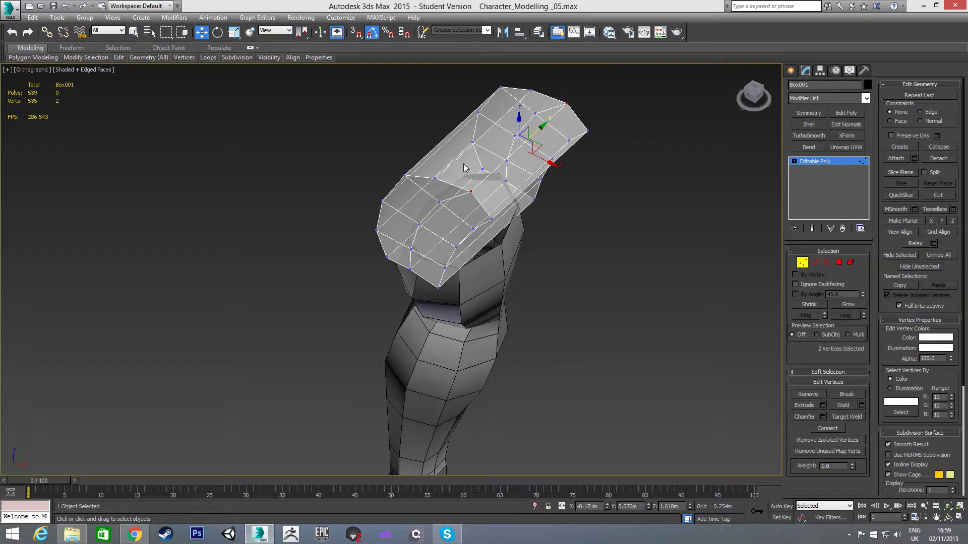
{"action": "left_click", "coordinate": [435, 178], "text": "ctrl"}
{"action": "left_click", "coordinate": [531, 91], "text": "ctrl"}
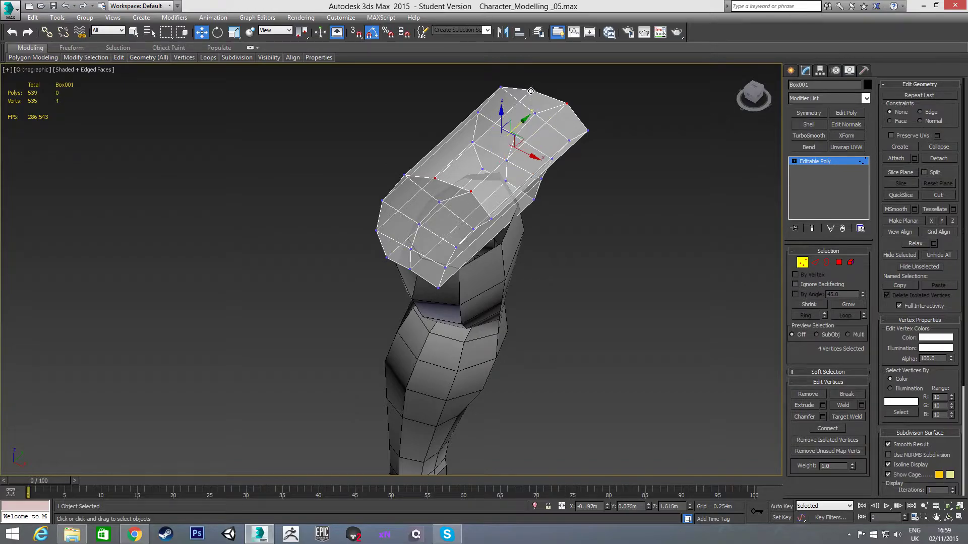
{"action": "left_click", "coordinate": [588, 132], "text": "ctrl"}
{"action": "left_click", "coordinate": [492, 220], "text": "ctrl"}
{"action": "middle_click_drag", "start_coordinate": [493, 222], "coordinate": [509, 190], "text": "alt"}
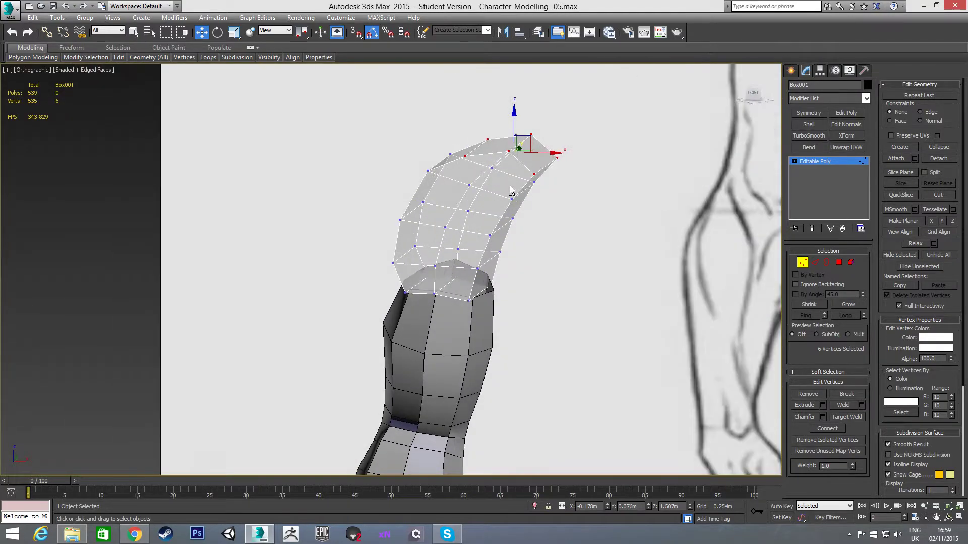
{"action": "key", "text": "l"}
{"action": "scroll", "coordinate": [483, 214], "scroll_direction": "up", "scroll_amount": 3}
{"action": "key", "text": "r"}
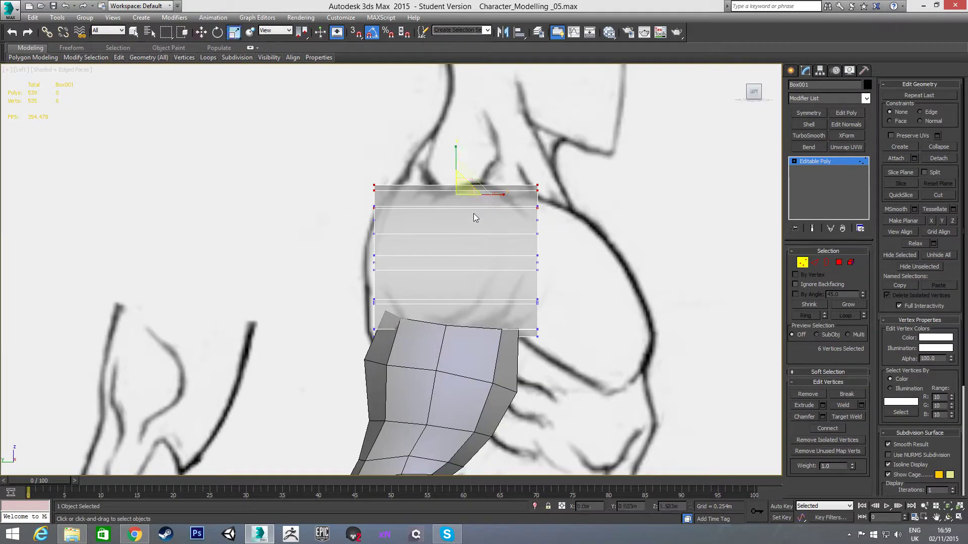
{"action": "left_click_drag", "start_coordinate": [502, 195], "coordinate": [480, 196]}
{"action": "left_click", "coordinate": [415, 222]}
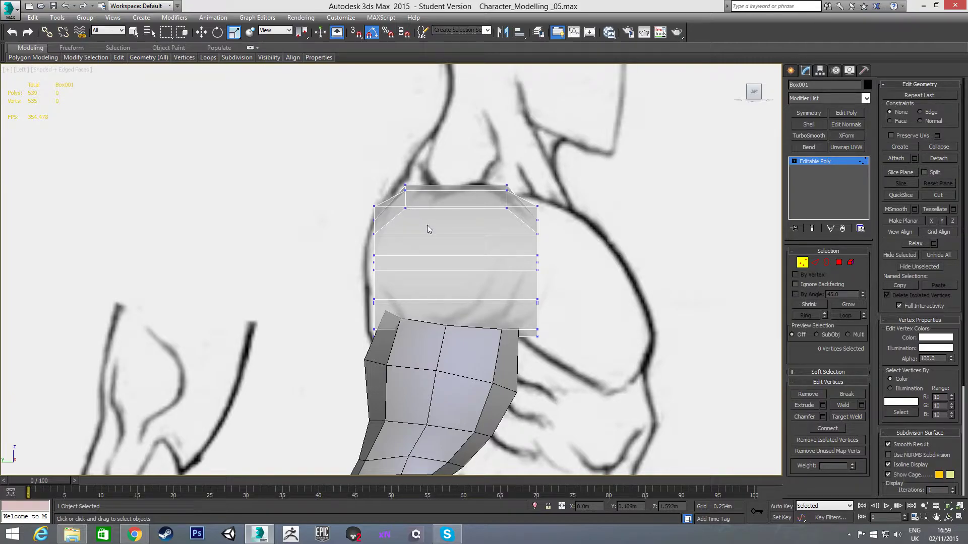
Step: Scale the second-highest row of six vertices narrower front to back to round the shoulder in the side view
{"action": "key", "text": "4"}
{"action": "left_click_drag", "start_coordinate": [385, 239], "coordinate": [389, 245]}
{"action": "key", "text": "1"}
{"action": "left_click_drag", "start_coordinate": [525, 201], "coordinate": [550, 249], "text": "ctrl"}
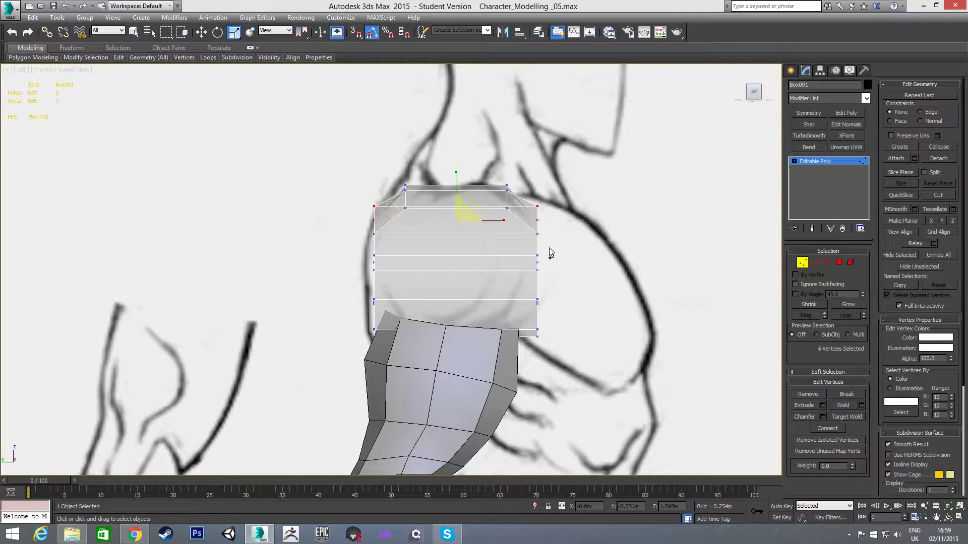
{"action": "left_click_drag", "start_coordinate": [494, 222], "coordinate": [472, 222]}
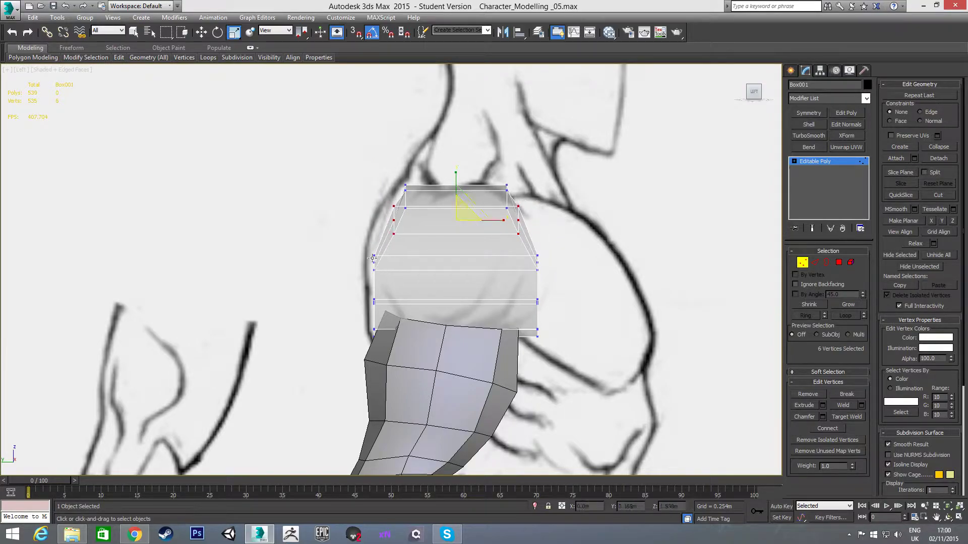
Step: Scale the second-lowest vertex row slightly narrower and the bottom row further, tapering the shoulder toward the arm in the side view
{"action": "left_click_drag", "start_coordinate": [479, 273], "coordinate": [549, 277]}
{"action": "left_click_drag", "start_coordinate": [348, 291], "coordinate": [575, 307]}
{"action": "left_click_drag", "start_coordinate": [502, 302], "coordinate": [496, 302]}
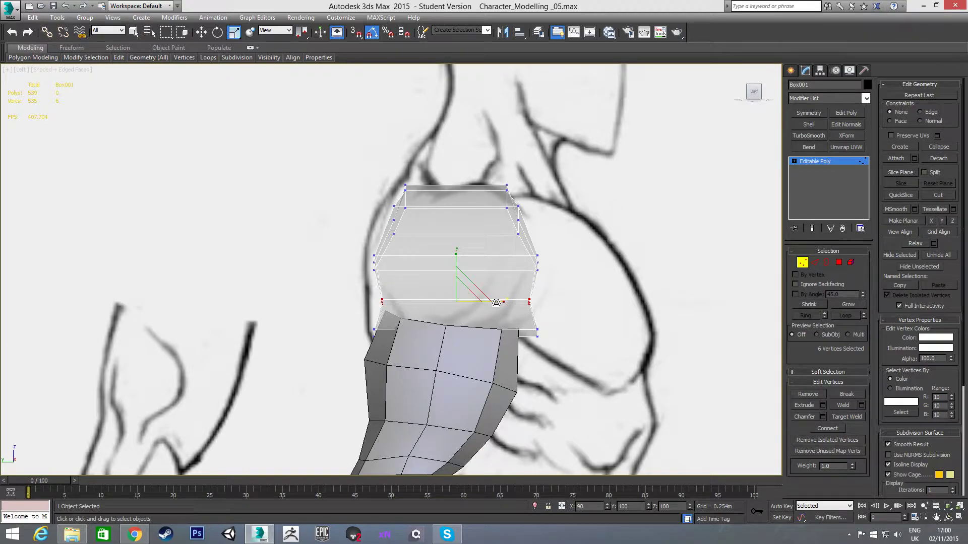
{"action": "left_click_drag", "start_coordinate": [530, 350], "coordinate": [476, 330]}
{"action": "scroll", "coordinate": [511, 334], "scroll_direction": "up", "scroll_amount": 3}
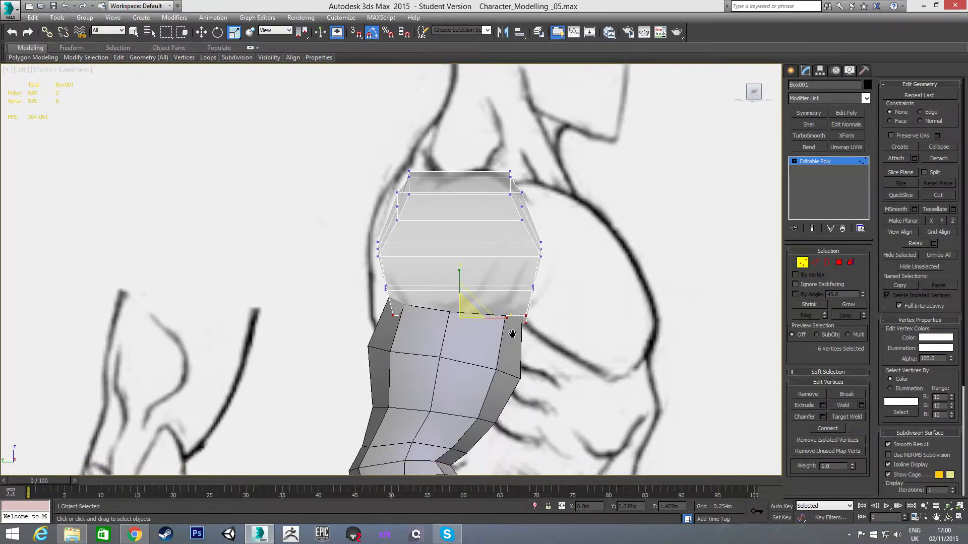
Step: Move the shoulder's front and rear bottom vertex groups onto the matching corners of the arm mesh's upper rim in side view
{"action": "key", "text": "F3"}
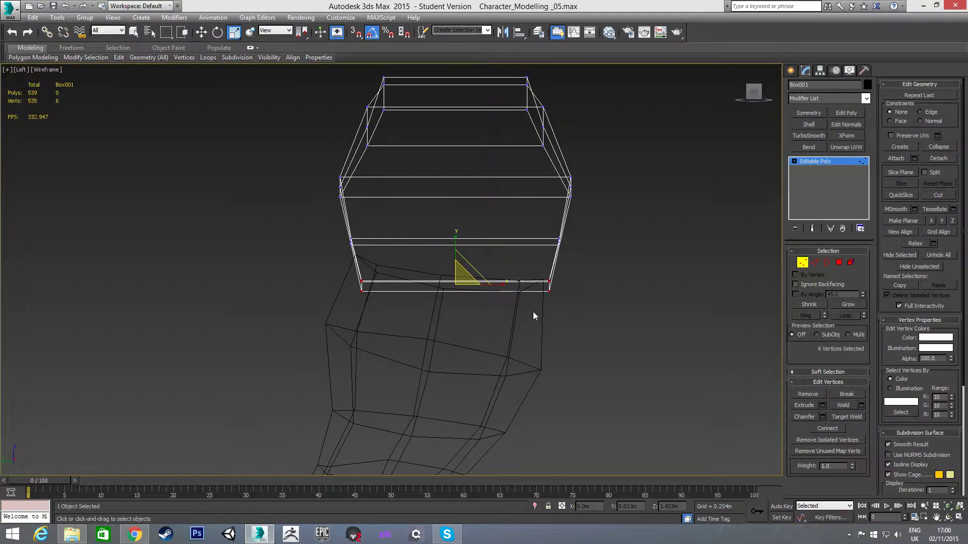
{"action": "mouse_move", "coordinate": [530, 268]}
{"action": "left_mouse_down"}
{"action": "mouse_move", "coordinate": [567, 313]}
{"action": "mouse_move", "coordinate": [555, 288]}
{"action": "mouse_move", "coordinate": [523, 289]}
{"action": "left_mouse_up"}
{"action": "key", "text": "w"}
{"action": "key", "text": "F3"}
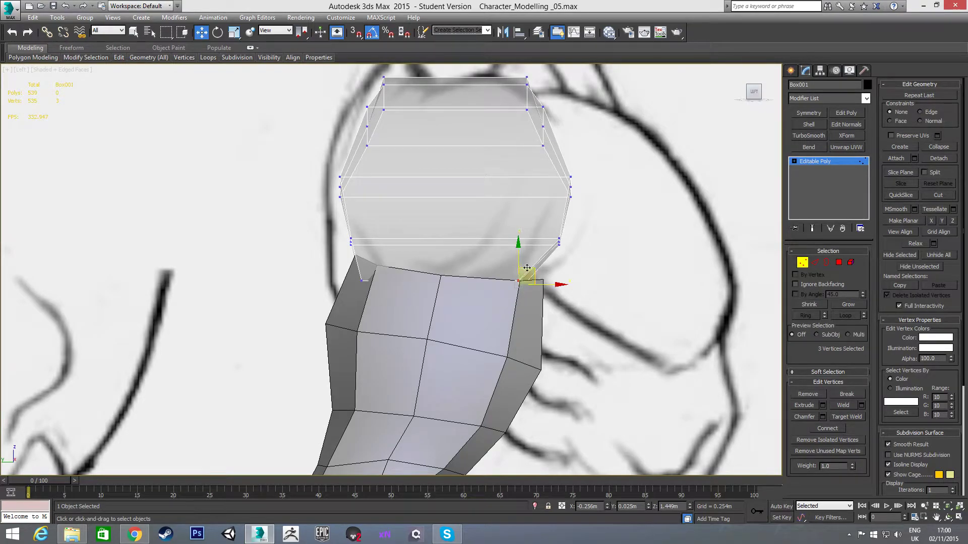
{"action": "left_click_drag", "start_coordinate": [532, 270], "coordinate": [533, 267]}
{"action": "key", "text": "F3"}
{"action": "key", "text": "F3"}
{"action": "mouse_move", "coordinate": [361, 286]}
{"action": "left_mouse_down"}
{"action": "mouse_move", "coordinate": [381, 300]}
{"action": "mouse_move", "coordinate": [391, 253]}
{"action": "left_mouse_up"}
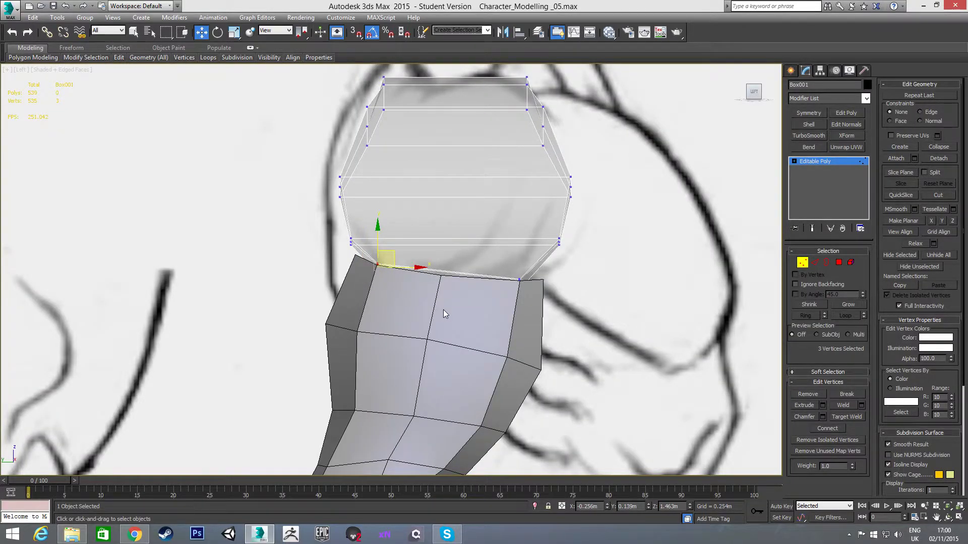
Step: Move the middle vertex on the shoulder's rear bottom edge out to the rearmost corner of the arm's upper rim
{"action": "key", "text": "f"}
{"action": "scroll", "coordinate": [432, 205], "scroll_direction": "up", "scroll_amount": 10}
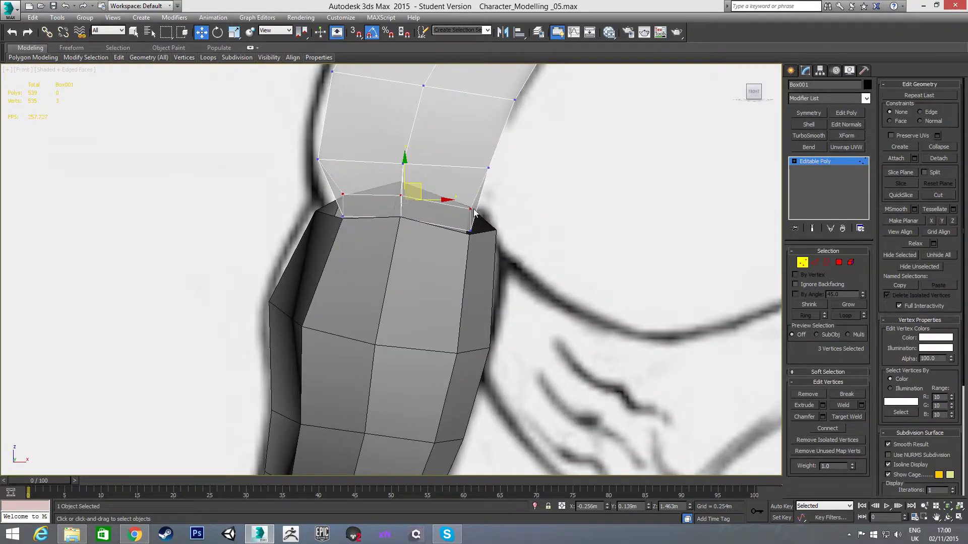
{"action": "middle_click_drag", "start_coordinate": [473, 246], "coordinate": [406, 265], "text": "alt"}
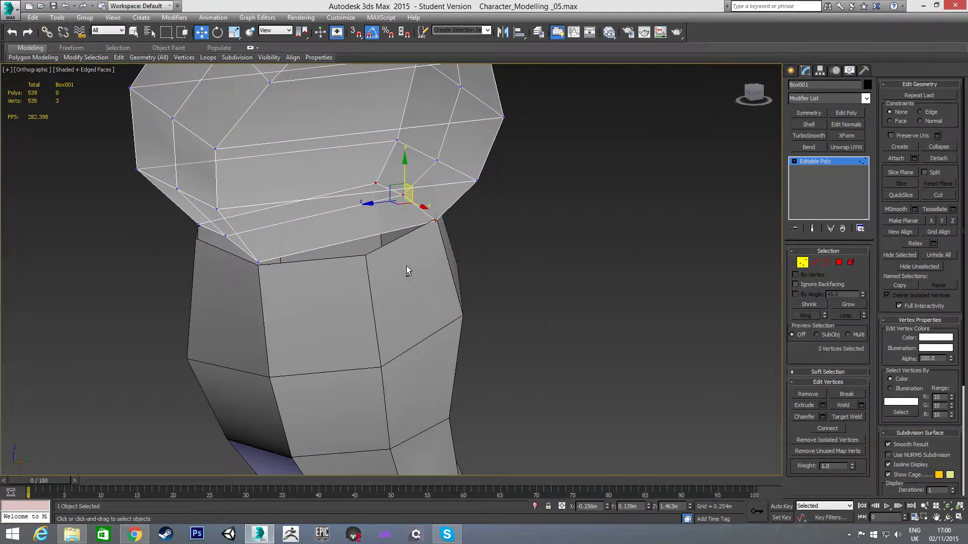
{"action": "middle_click_drag", "start_coordinate": [404, 224], "coordinate": [433, 191], "text": "alt"}
{"action": "left_click", "coordinate": [414, 201]}
{"action": "left_click", "coordinate": [407, 195]}
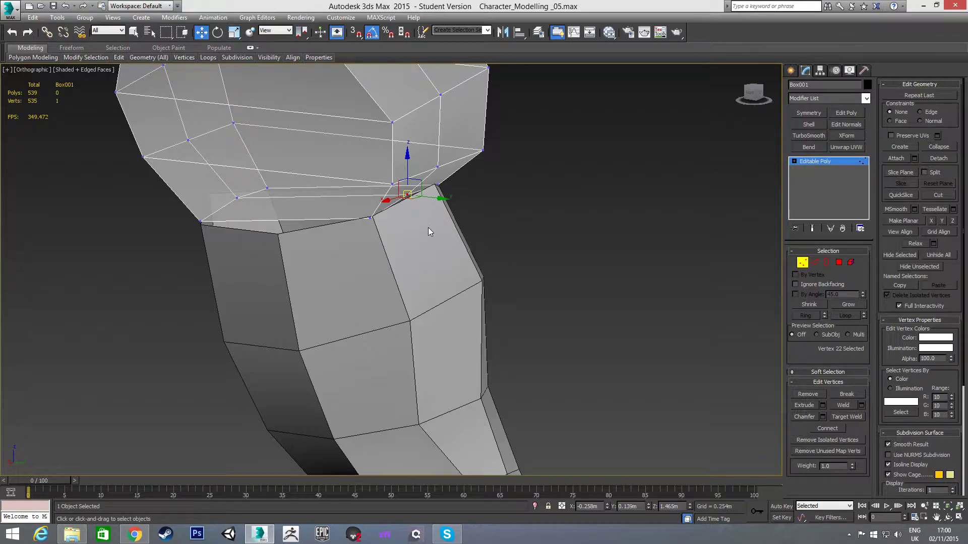
{"action": "key", "text": "l"}
{"action": "scroll", "coordinate": [439, 222], "scroll_direction": "up", "scroll_amount": 6}
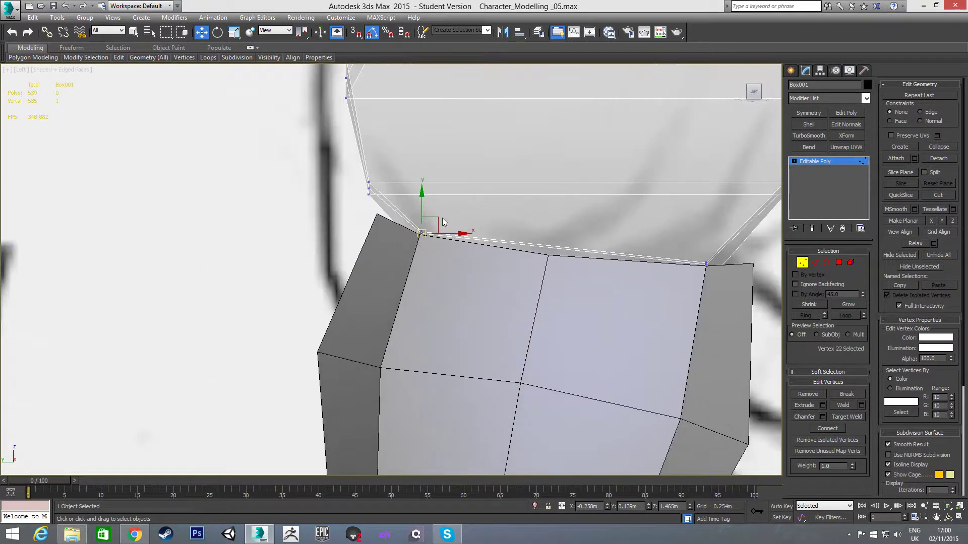
{"action": "left_click_drag", "start_coordinate": [439, 218], "coordinate": [395, 199]}
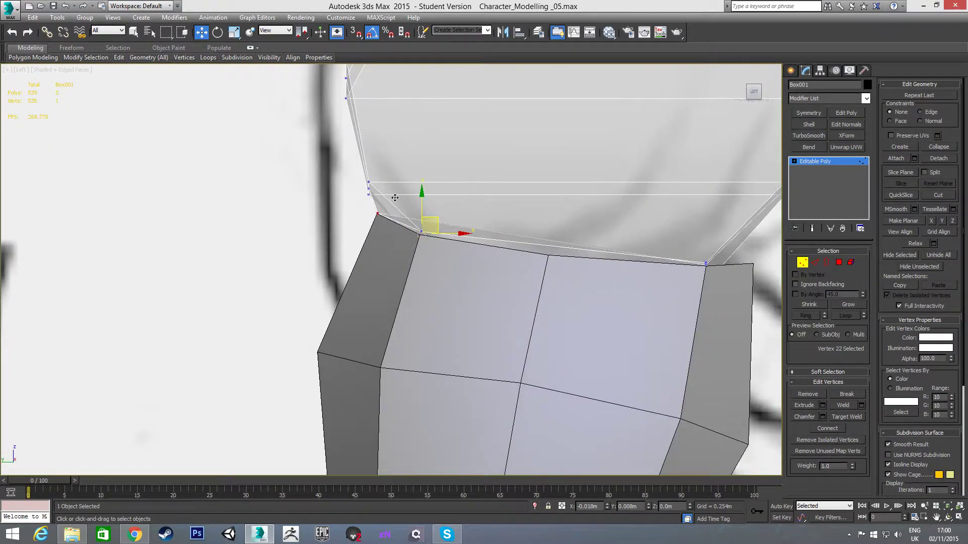
{"action": "middle_click_drag", "start_coordinate": [469, 212], "coordinate": [515, 261], "text": "alt"}
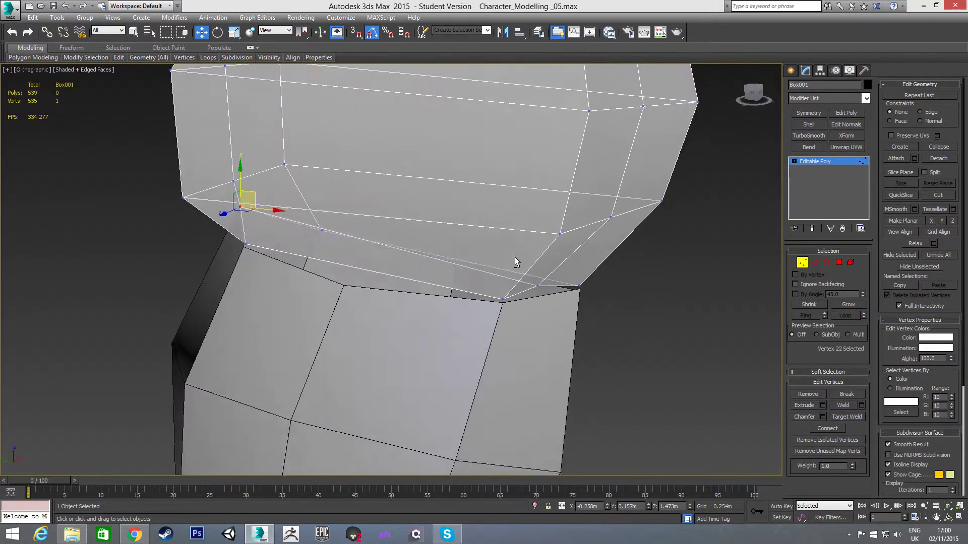
Step: Move the middle vertex on the shoulder's front bottom edge out to the frontmost corner of the arm's upper rim
{"action": "left_click", "coordinate": [507, 295]}
{"action": "key", "text": "l"}
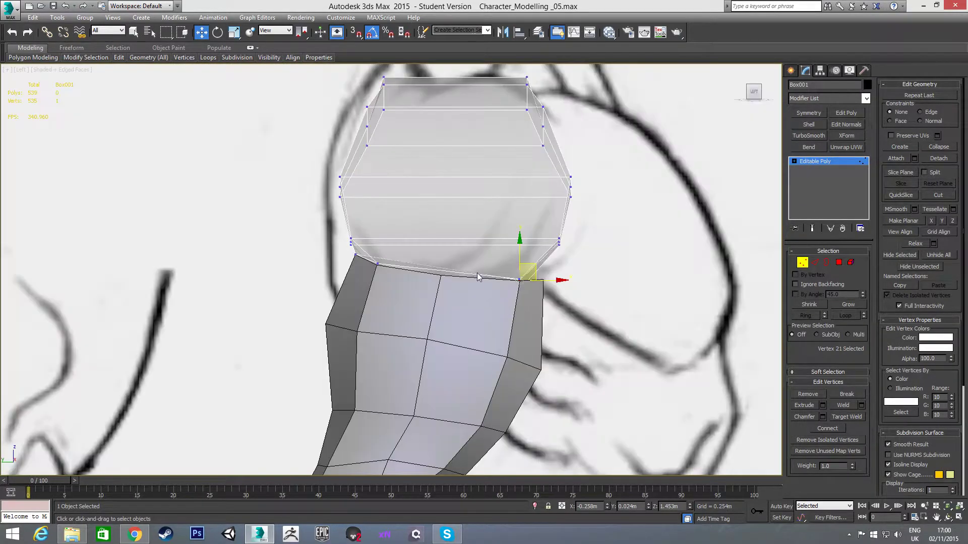
{"action": "scroll", "coordinate": [514, 285], "scroll_direction": "up", "scroll_amount": 4}
{"action": "left_click_drag", "start_coordinate": [485, 267], "coordinate": [558, 263]}
{"action": "scroll", "coordinate": [561, 285], "scroll_direction": "down", "scroll_amount": 3}
{"action": "middle_click_drag", "start_coordinate": [560, 285], "coordinate": [658, 234], "text": "alt"}
{"action": "middle_click_drag", "start_coordinate": [457, 198], "coordinate": [494, 218], "text": "alt"}
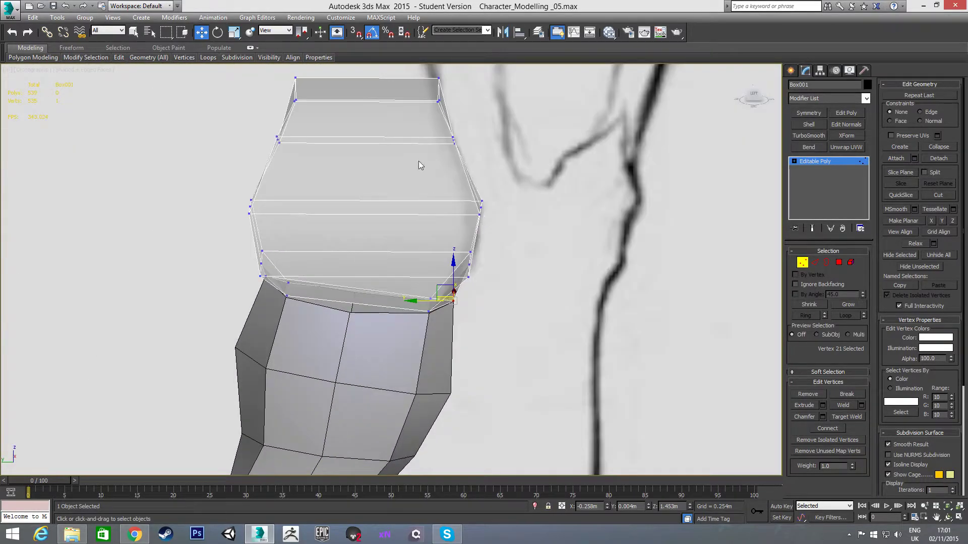
Step: Scale the middle pair of vertices on the shoulder's top narrower front to back
{"action": "middle_click_drag", "start_coordinate": [419, 162], "coordinate": [479, 223]}
{"action": "left_click_drag", "start_coordinate": [337, 127], "coordinate": [505, 148]}
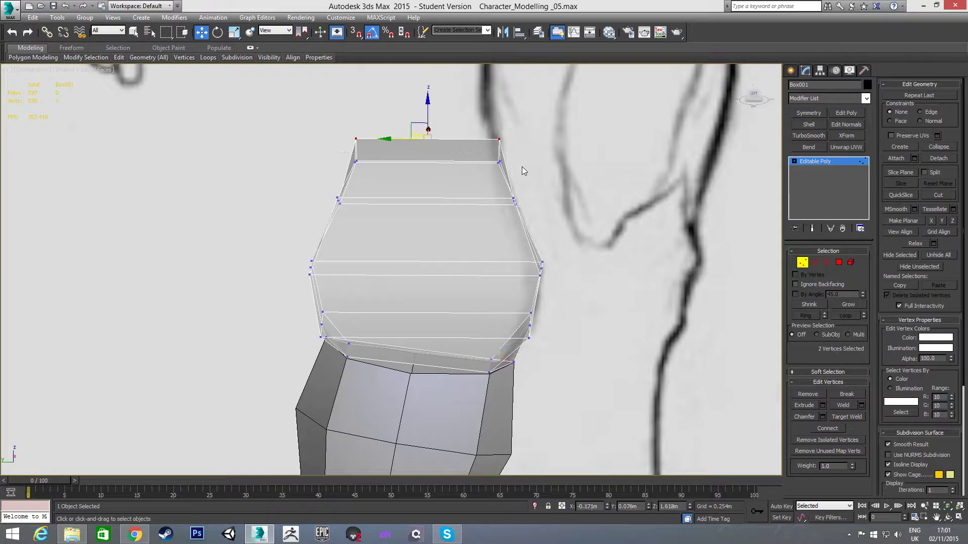
{"action": "key", "text": "l"}
{"action": "middle_click_drag", "start_coordinate": [461, 176], "coordinate": [478, 243]}
{"action": "scroll", "coordinate": [474, 192], "scroll_direction": "up", "scroll_amount": 2}
{"action": "key", "text": "r"}
{"action": "left_click_drag", "start_coordinate": [506, 126], "coordinate": [500, 129]}
{"action": "mouse_move", "coordinate": [538, 201]}
{"action": "middle_mouse_down", "text": "alt"}
{"action": "mouse_move", "coordinate": [493, 234]}
{"action": "mouse_move", "coordinate": [423, 244]}
{"action": "mouse_move", "coordinate": [367, 227]}
{"action": "mouse_move", "coordinate": [370, 213]}
{"action": "mouse_move", "coordinate": [402, 201]}
{"action": "mouse_move", "coordinate": [413, 214]}
{"action": "mouse_move", "coordinate": [394, 218]}
{"action": "mouse_move", "coordinate": [508, 225]}
{"action": "mouse_move", "coordinate": [577, 244]}
{"action": "mouse_move", "coordinate": [584, 232]}
{"action": "mouse_move", "coordinate": [600, 233]}
{"action": "mouse_move", "coordinate": [565, 250]}
{"action": "mouse_move", "coordinate": [546, 246]}
{"action": "middle_mouse_up", "text": "alt"}
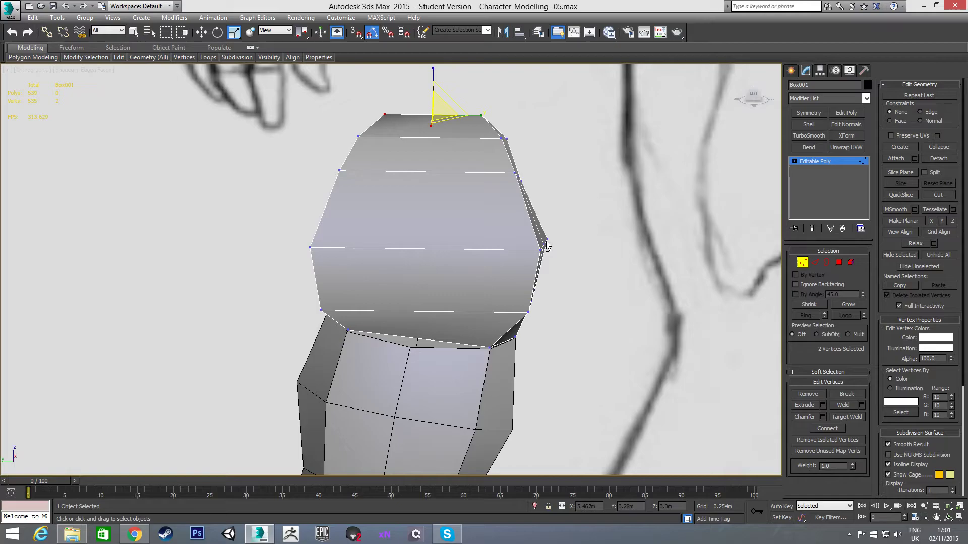
Step: Scale the outer pair of vertices on the shoulder's top narrower front to back
{"action": "left_click", "coordinate": [359, 138]}
{"action": "left_click", "coordinate": [502, 144], "text": "ctrl"}
{"action": "middle_click_drag", "start_coordinate": [503, 144], "coordinate": [385, 138], "text": "alt"}
{"action": "left_click_drag", "start_coordinate": [384, 138], "coordinate": [396, 143]}
{"action": "middle_click_drag", "start_coordinate": [404, 218], "coordinate": [391, 265], "text": "alt"}
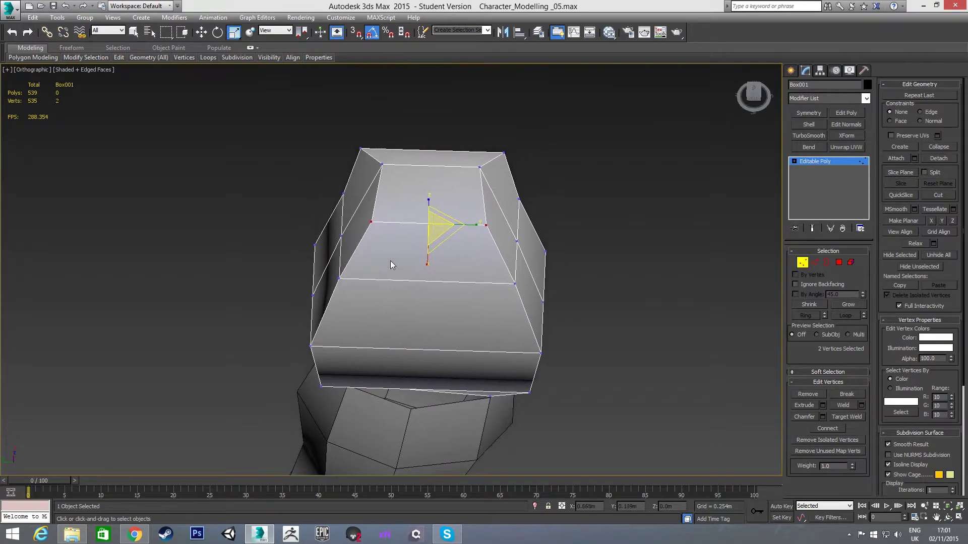
Step: Scale the middle vertex pair on the shoulder's top slightly wider and the inner pair narrower front to back
{"action": "left_click", "coordinate": [381, 165]}
{"action": "left_click", "coordinate": [479, 167], "text": "ctrl"}
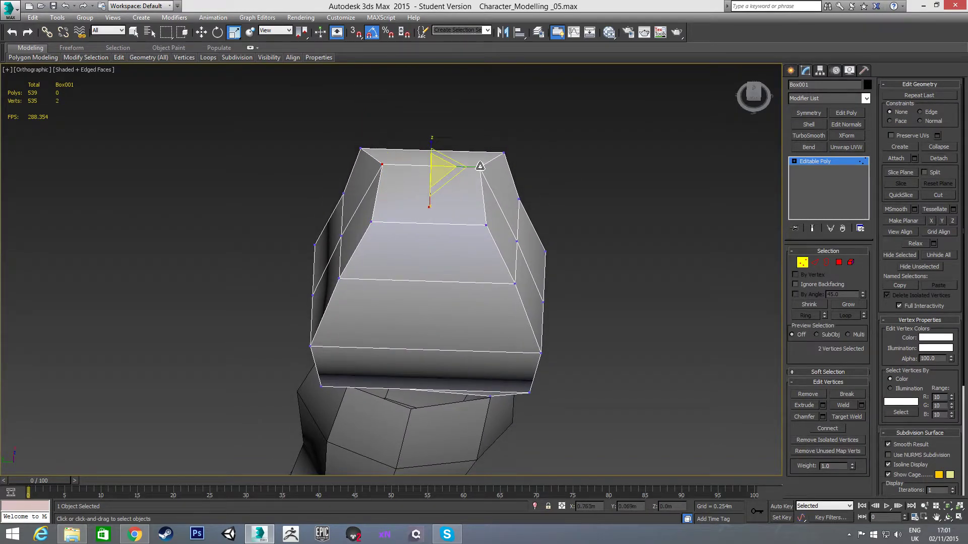
{"action": "left_click_drag", "start_coordinate": [472, 168], "coordinate": [485, 169]}
{"action": "middle_click_drag", "start_coordinate": [462, 196], "coordinate": [275, 193], "text": "alt"}
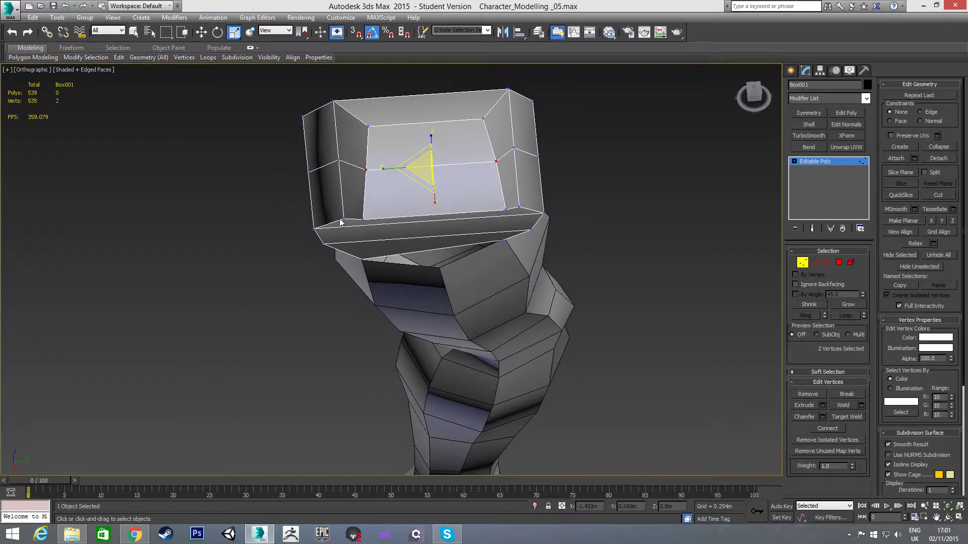
{"action": "left_click", "coordinate": [361, 219]}
{"action": "left_click", "coordinate": [507, 210], "text": "ctrl"}
{"action": "left_click_drag", "start_coordinate": [392, 217], "coordinate": [405, 217]}
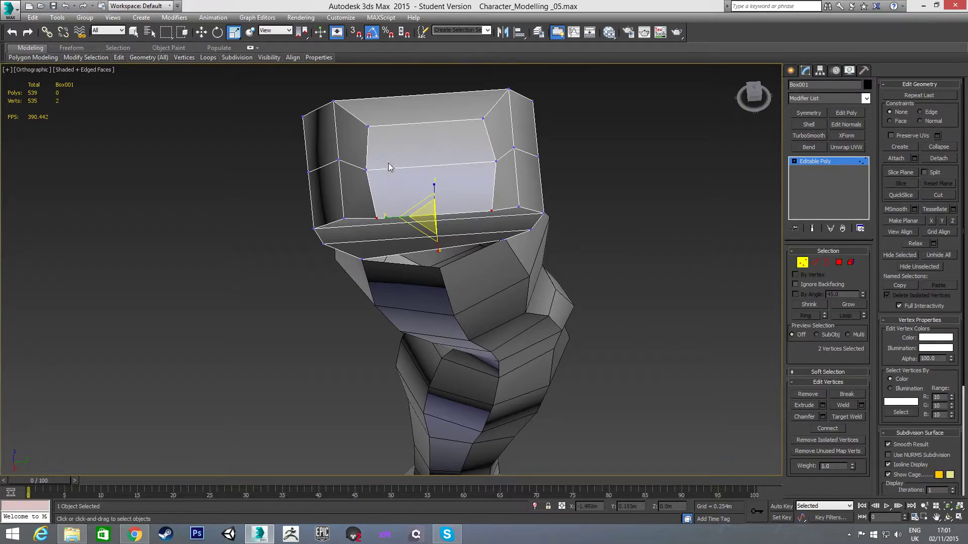
Step: Pull the three middle-column vertices on the shoulder's front side forward in side view to round it
{"action": "middle_click_drag", "start_coordinate": [417, 190], "coordinate": [364, 159], "text": "alt"}
{"action": "middle_click_drag", "start_coordinate": [401, 191], "coordinate": [512, 252], "text": "alt"}
{"action": "left_click", "coordinate": [465, 194]}
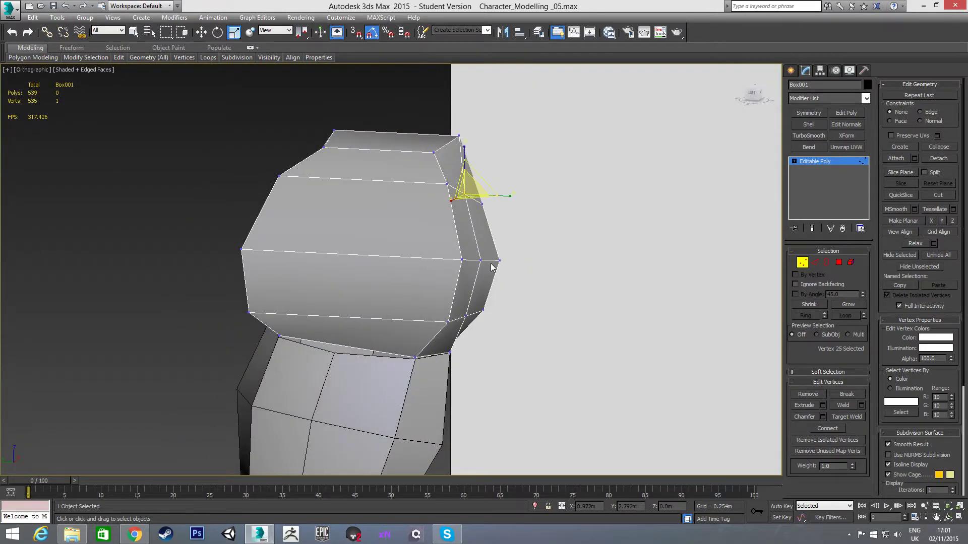
{"action": "left_click", "coordinate": [479, 260], "text": "ctrl"}
{"action": "left_click", "coordinate": [465, 316], "text": "ctrl"}
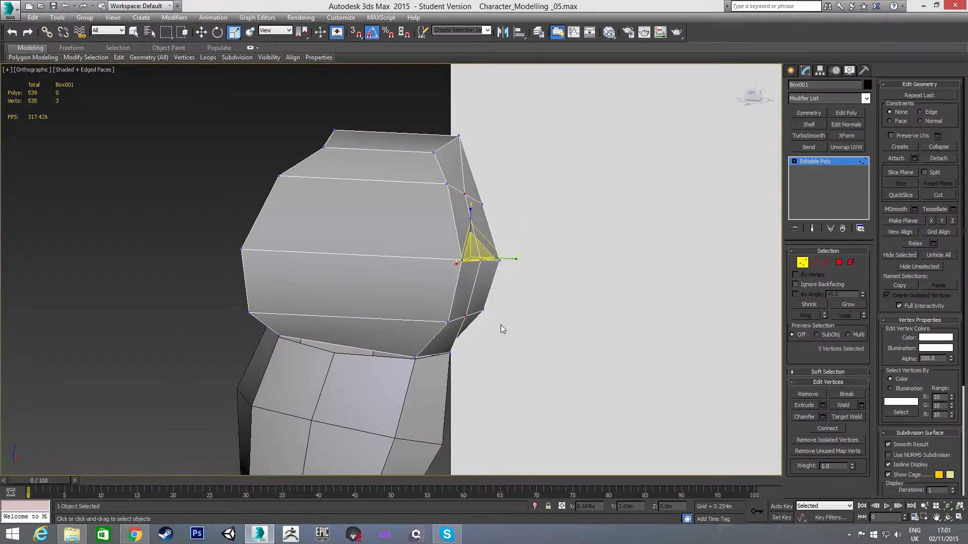
{"action": "key", "text": "l"}
{"action": "key", "text": "w"}
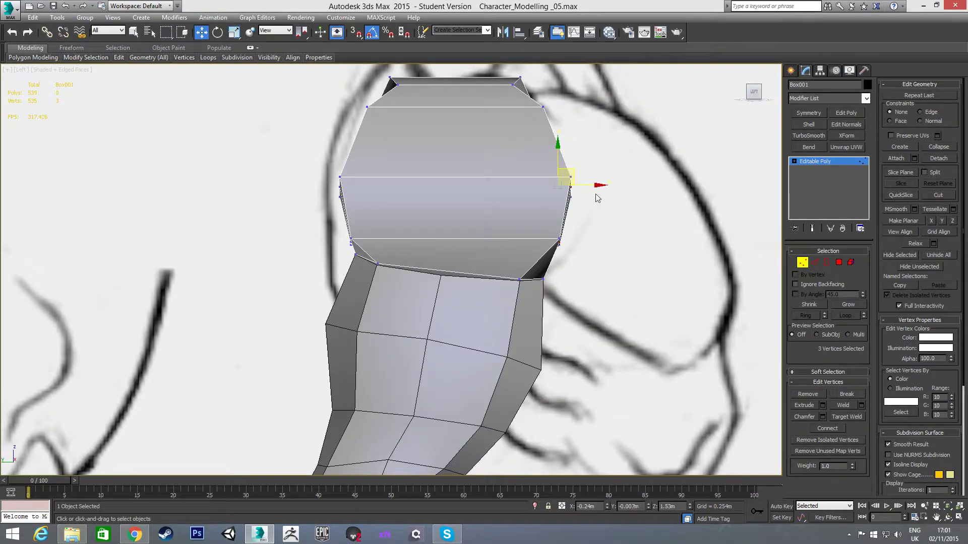
{"action": "left_click_drag", "start_coordinate": [591, 185], "coordinate": [603, 185]}
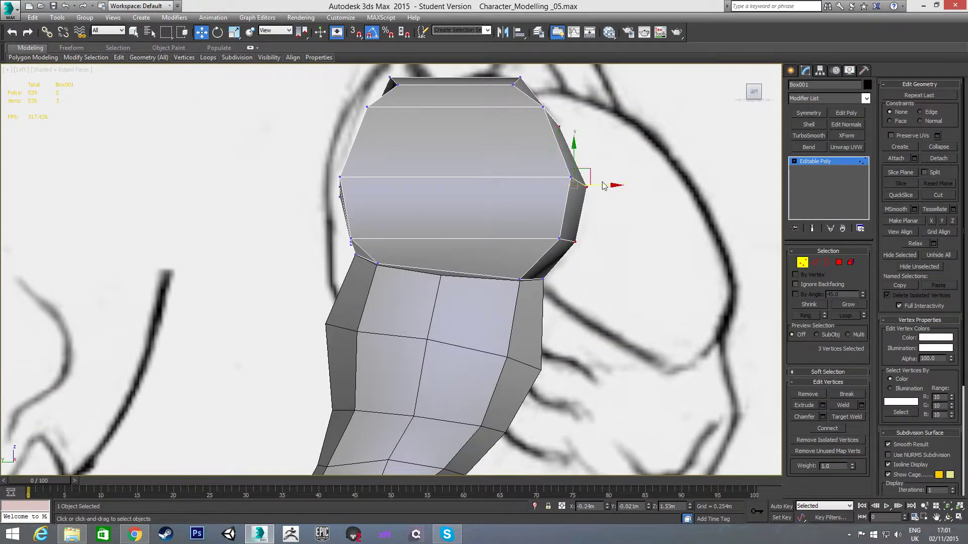
Step: Raise the uppermost of the front side's three middle-column vertices to follow the shoulder's rounded top corner
{"action": "left_click_drag", "start_coordinate": [558, 135], "coordinate": [572, 94]}
{"action": "left_click", "coordinate": [617, 193]}
{"action": "middle_click_drag", "start_coordinate": [630, 168], "coordinate": [618, 185]}
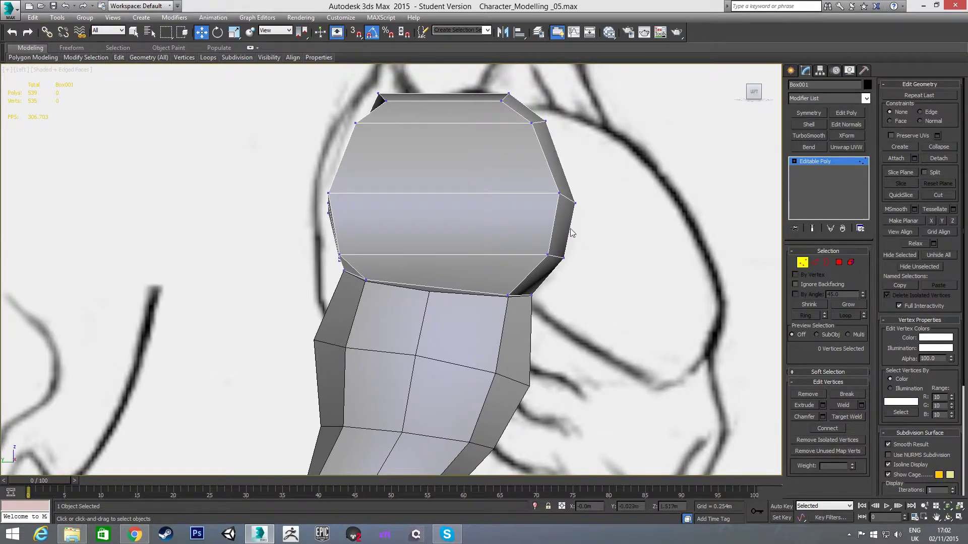
Step: Pull the three middle-column vertices on the shoulder's rear side backward in side view toward the sketch outline
{"action": "middle_click_drag", "start_coordinate": [430, 227], "coordinate": [488, 210]}
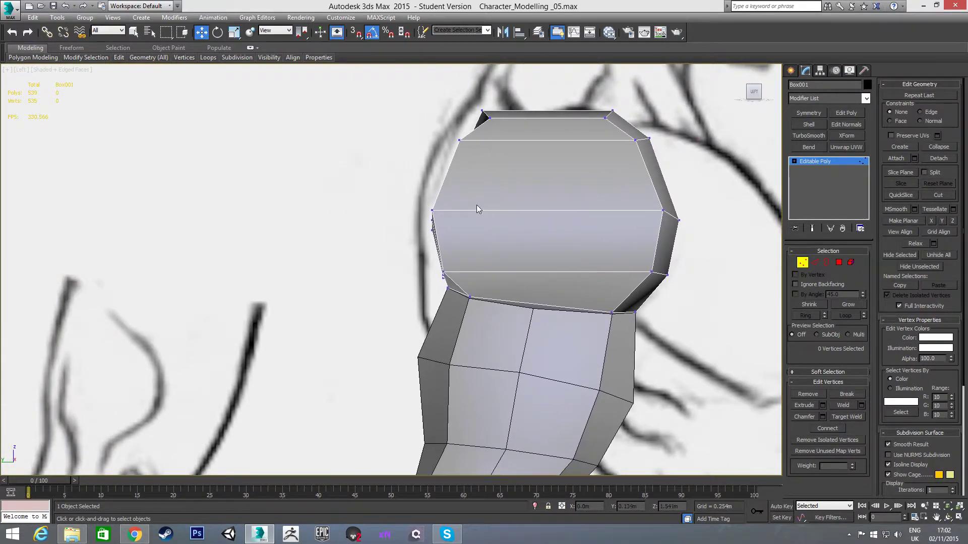
{"action": "middle_click_drag", "start_coordinate": [471, 161], "coordinate": [467, 183], "text": "alt"}
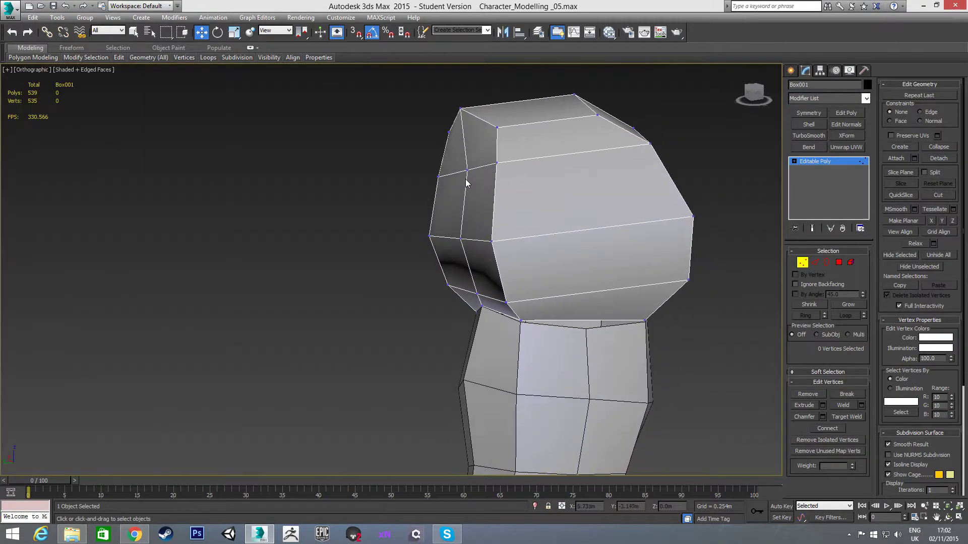
{"action": "left_click", "coordinate": [466, 170]}
{"action": "left_click", "coordinate": [459, 238], "text": "ctrl"}
{"action": "left_click", "coordinate": [482, 305], "text": "ctrl"}
{"action": "key", "text": "l"}
{"action": "scroll", "coordinate": [477, 280], "scroll_direction": "up", "scroll_amount": 5}
{"action": "left_click_drag", "start_coordinate": [452, 220], "coordinate": [446, 205]}
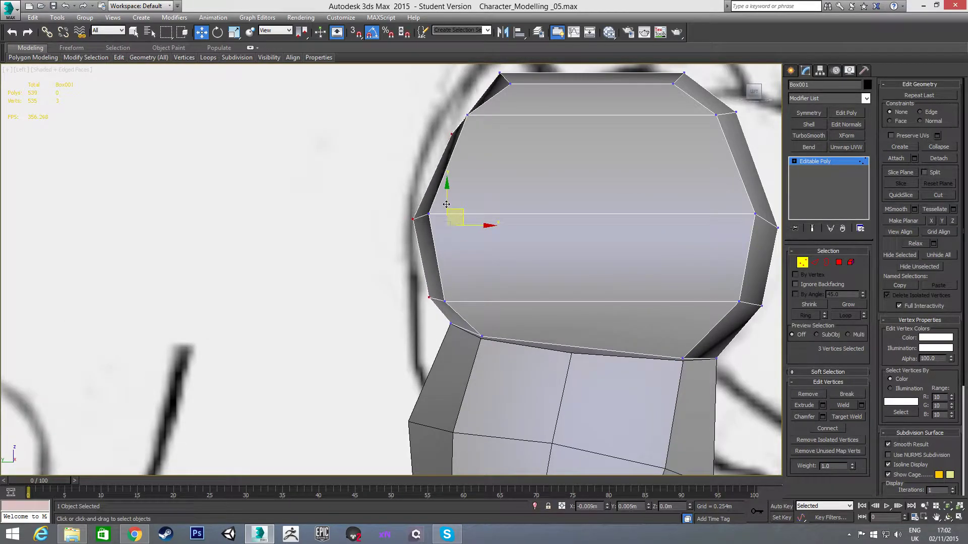
Step: Raise the uppermost middle-column vertex on the shoulder's rear side to match the front corner
{"action": "left_click", "coordinate": [453, 135]}
{"action": "left_click_drag", "start_coordinate": [468, 120], "coordinate": [470, 92]}
{"action": "middle_click_drag", "start_coordinate": [542, 176], "coordinate": [521, 191]}
{"action": "scroll", "coordinate": [521, 191], "scroll_direction": "down", "scroll_amount": 2}
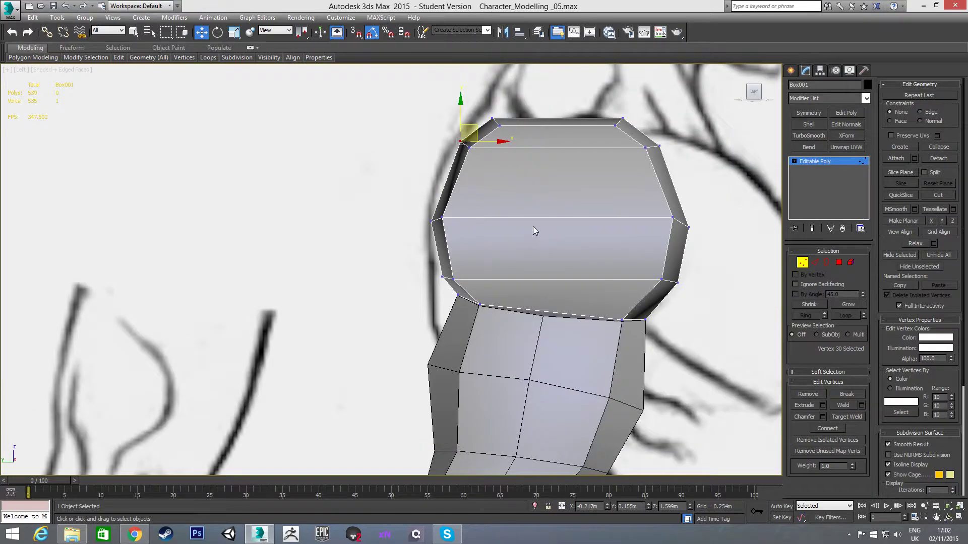
Step: Move the inner front and rear vertices of the second-highest row slightly outward along the front-to-back axis
{"action": "middle_click_drag", "start_coordinate": [564, 250], "coordinate": [563, 194], "text": "alt"}
{"action": "left_click", "coordinate": [470, 226]}
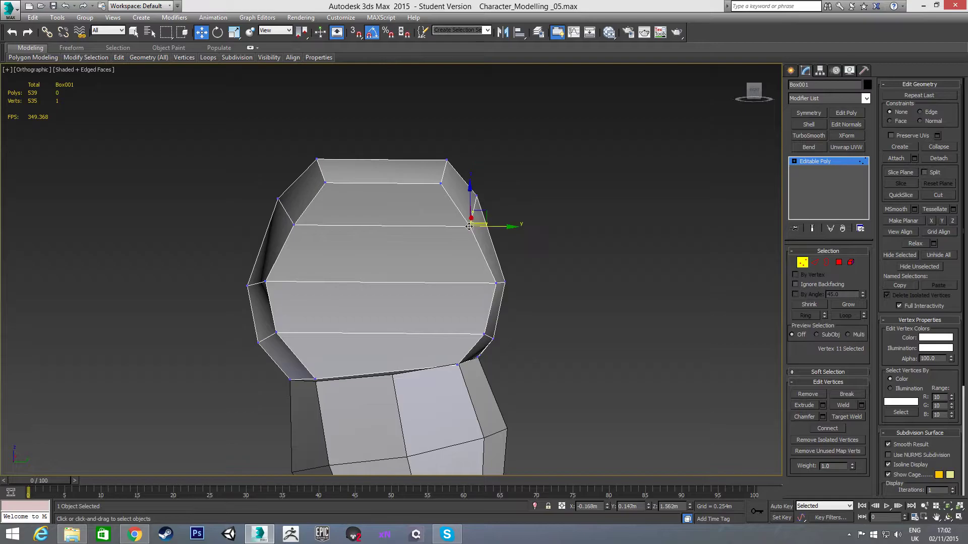
{"action": "left_click_drag", "start_coordinate": [506, 226], "coordinate": [509, 226]}
{"action": "mouse_move", "coordinate": [458, 264]}
{"action": "middle_mouse_down", "text": "alt"}
{"action": "mouse_move", "coordinate": [441, 238]}
{"action": "mouse_move", "coordinate": [398, 273]}
{"action": "mouse_move", "coordinate": [318, 298]}
{"action": "mouse_move", "coordinate": [301, 283]}
{"action": "mouse_move", "coordinate": [331, 259]}
{"action": "mouse_move", "coordinate": [495, 261]}
{"action": "mouse_move", "coordinate": [311, 252]}
{"action": "mouse_move", "coordinate": [362, 246]}
{"action": "mouse_move", "coordinate": [482, 271]}
{"action": "mouse_move", "coordinate": [271, 207]}
{"action": "mouse_move", "coordinate": [324, 234]}
{"action": "mouse_move", "coordinate": [255, 276]}
{"action": "mouse_move", "coordinate": [307, 196]}
{"action": "mouse_move", "coordinate": [379, 168]}
{"action": "mouse_move", "coordinate": [364, 208]}
{"action": "middle_mouse_up", "text": "alt"}
{"action": "left_click", "coordinate": [299, 214]}
Step: Select all six vertices of the shoulder's top row, make the mesh see-through, and scale the row narrower front to back
{"action": "key", "text": "l"}
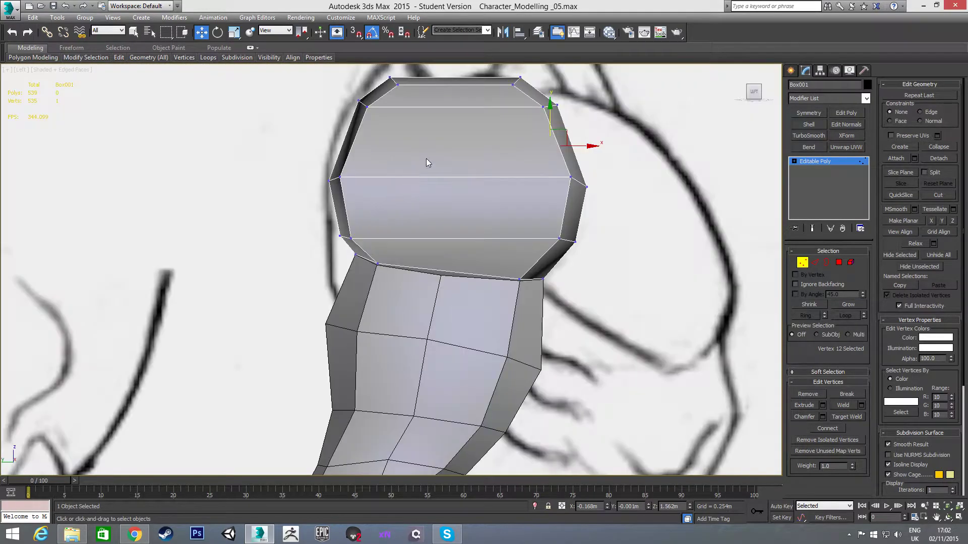
{"action": "middle_click_drag", "start_coordinate": [428, 162], "coordinate": [425, 213]}
{"action": "left_click_drag", "start_coordinate": [531, 162], "coordinate": [526, 170]}
{"action": "key", "text": "r"}
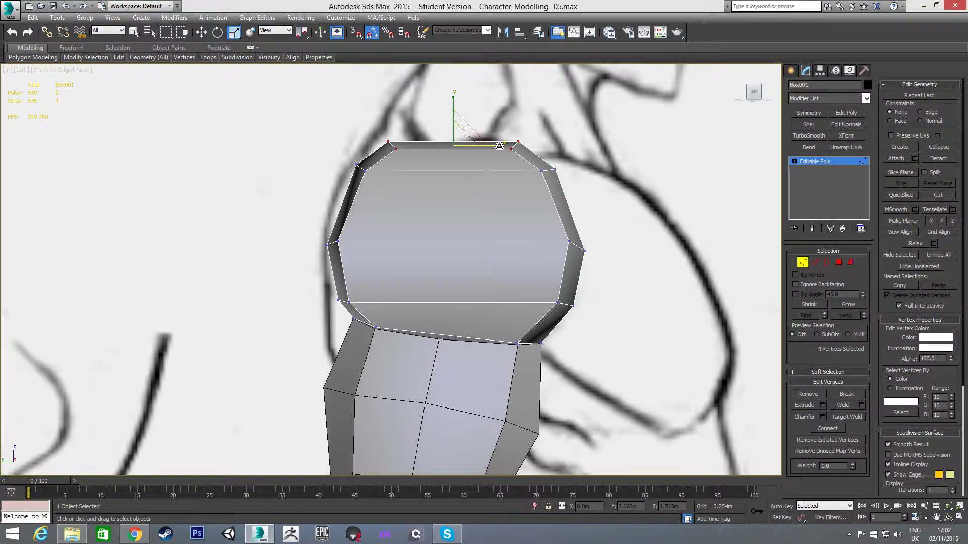
{"action": "key", "text": "F3"}
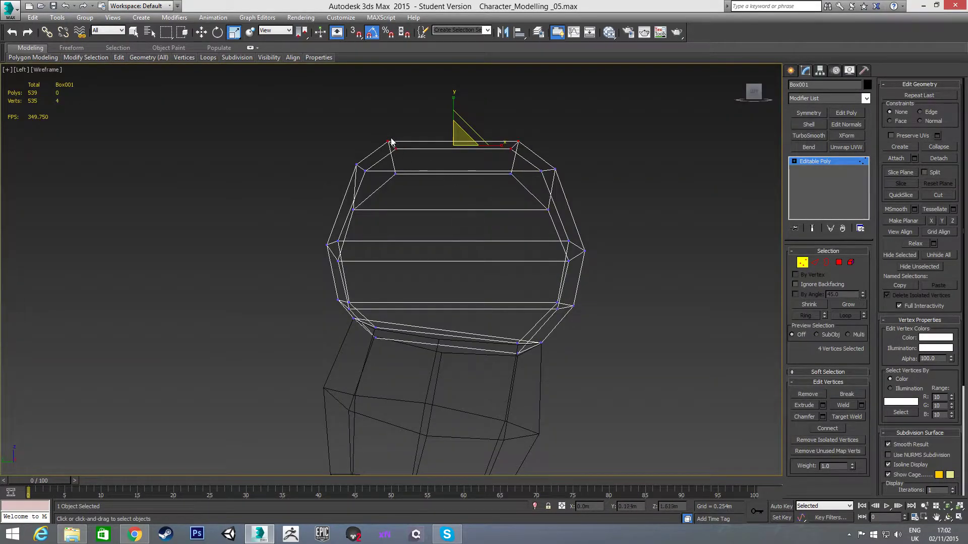
{"action": "left_click_drag", "start_coordinate": [533, 189], "coordinate": [533, 190]}
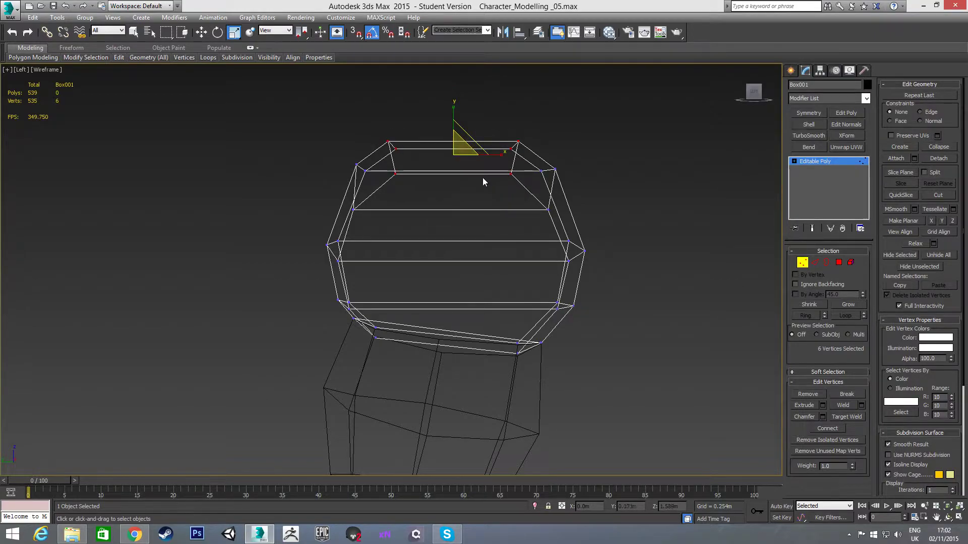
{"action": "key", "text": "F3"}
{"action": "mouse_move", "coordinate": [503, 197]}
{"action": "middle_mouse_down", "text": "alt"}
{"action": "mouse_move", "coordinate": [451, 220]}
{"action": "mouse_move", "coordinate": [463, 202]}
{"action": "middle_mouse_up", "text": "alt"}
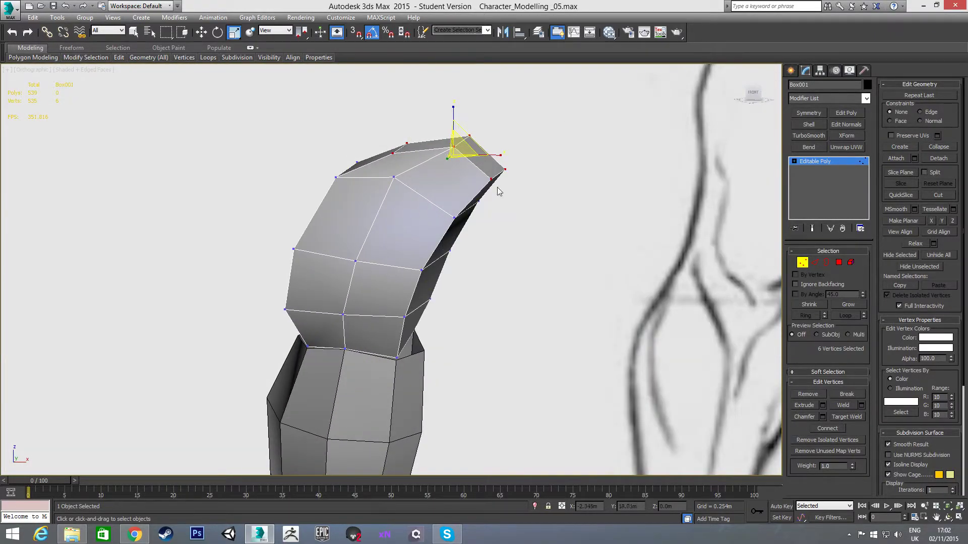
{"action": "key", "text": "l"}
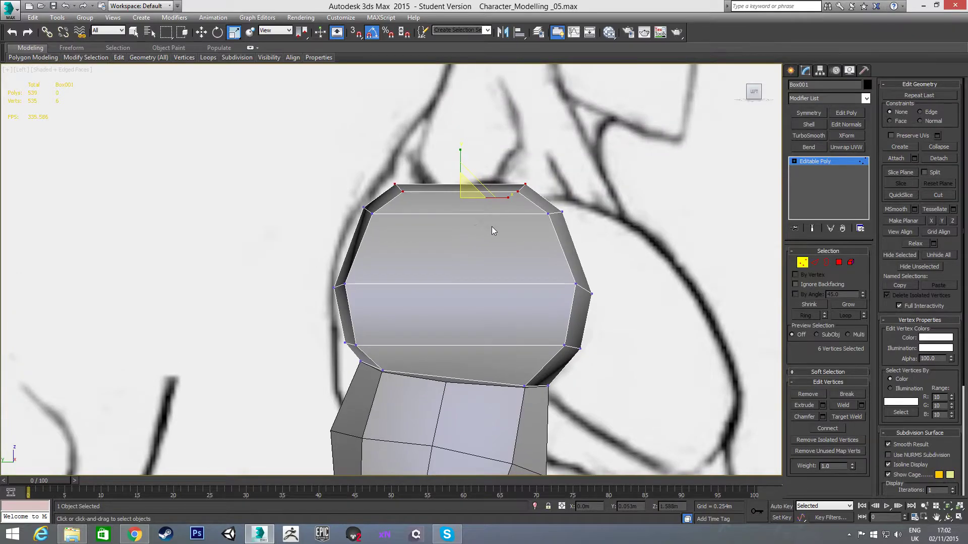
{"action": "key", "text": "alt+x"}
{"action": "left_click_drag", "start_coordinate": [506, 197], "coordinate": [497, 198]}
Step: Scale the second-highest row of vertices narrower front to back in side view
{"action": "middle_click_drag", "start_coordinate": [489, 236], "coordinate": [501, 185]}
{"action": "left_click_drag", "start_coordinate": [356, 150], "coordinate": [397, 211]}
{"action": "left_click_drag", "start_coordinate": [550, 144], "coordinate": [584, 206]}
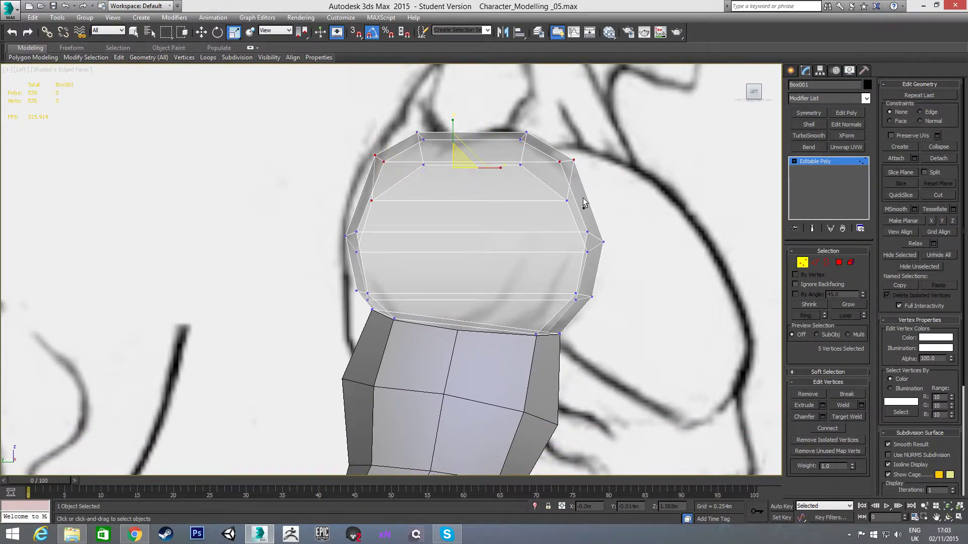
{"action": "left_click_drag", "start_coordinate": [512, 175], "coordinate": [506, 174]}
Step: Scale the shoulder's widest middle row of six vertices slightly narrower front to back and raise it a little
{"action": "left_click_drag", "start_coordinate": [338, 227], "coordinate": [615, 271]}
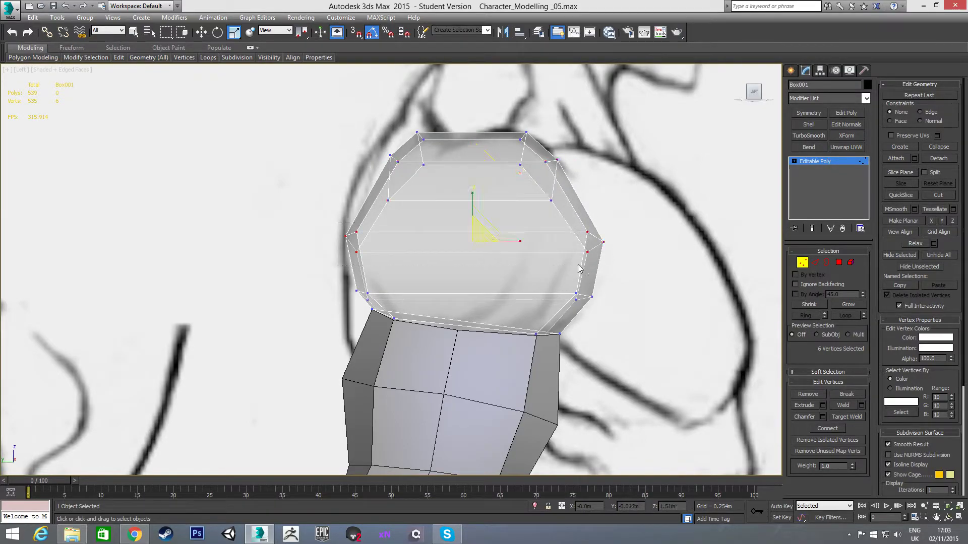
{"action": "left_click_drag", "start_coordinate": [519, 242], "coordinate": [518, 242]}
{"action": "key", "text": "w"}
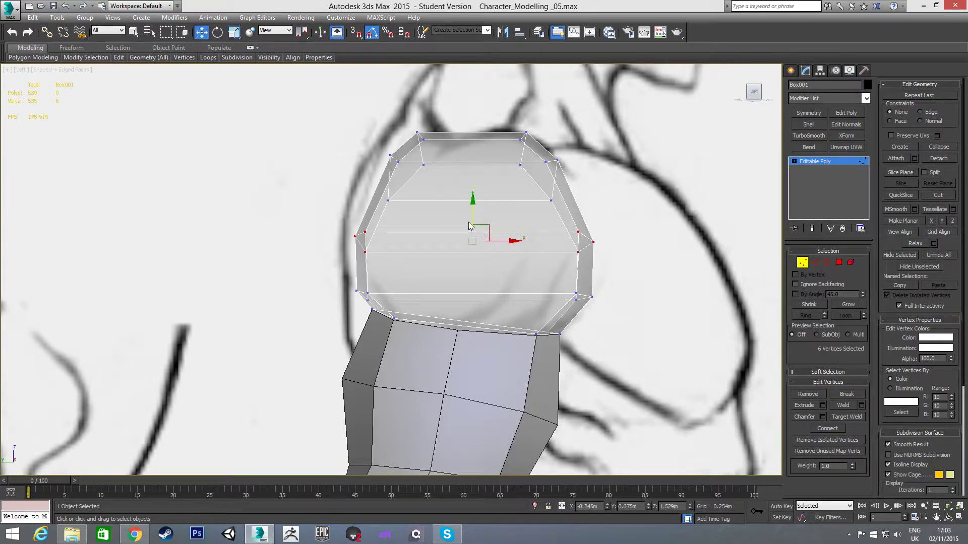
{"action": "left_click_drag", "start_coordinate": [473, 215], "coordinate": [473, 206]}
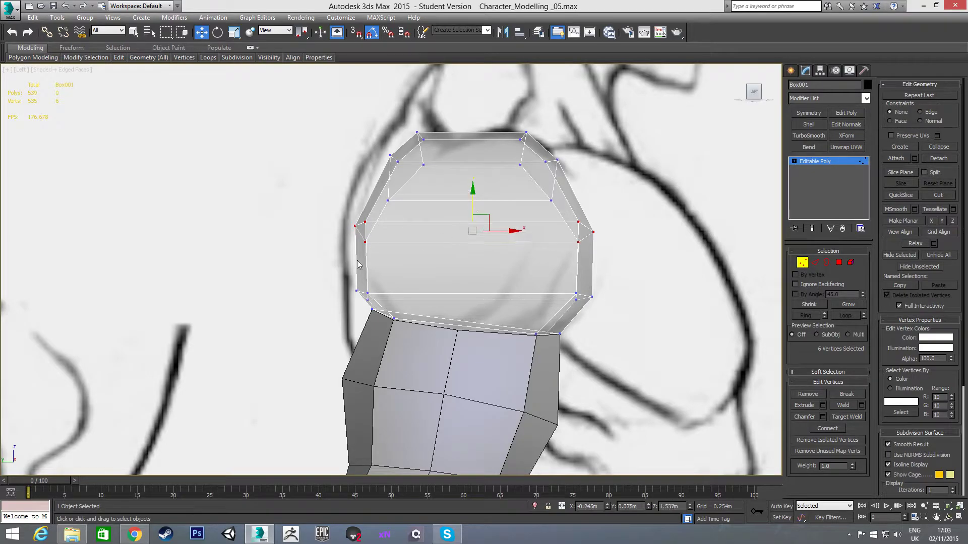
Step: Raise the second-lowest vertex row slightly, and shift its front three vertices back down and slightly inward
{"action": "left_click_drag", "start_coordinate": [530, 309], "coordinate": [598, 311]}
{"action": "left_click_drag", "start_coordinate": [474, 271], "coordinate": [473, 261]}
{"action": "left_click_drag", "start_coordinate": [557, 277], "coordinate": [592, 284]}
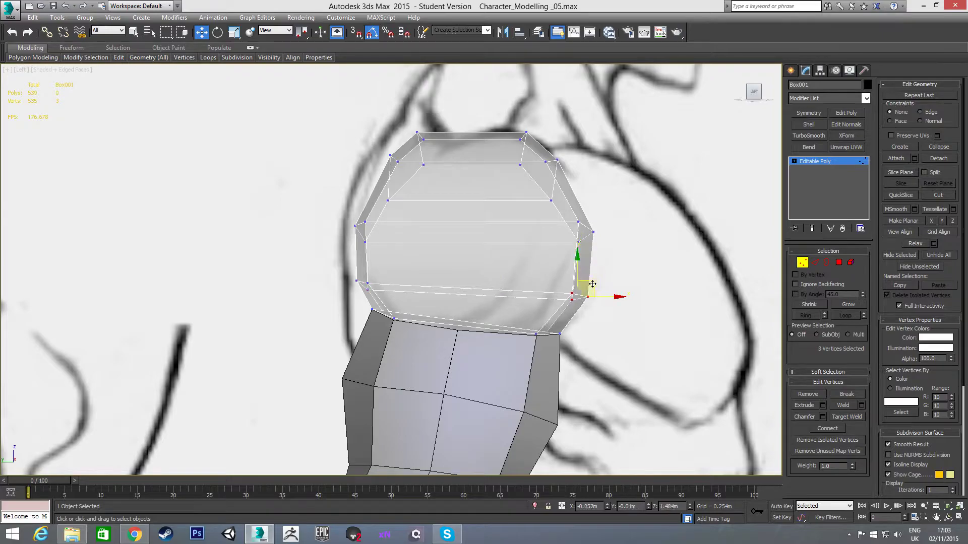
Step: Adjust the rear vertices of the second-lowest, middle and second-highest rows toward the sketch's rear outline in side view
{"action": "left_click_drag", "start_coordinate": [343, 278], "coordinate": [373, 267]}
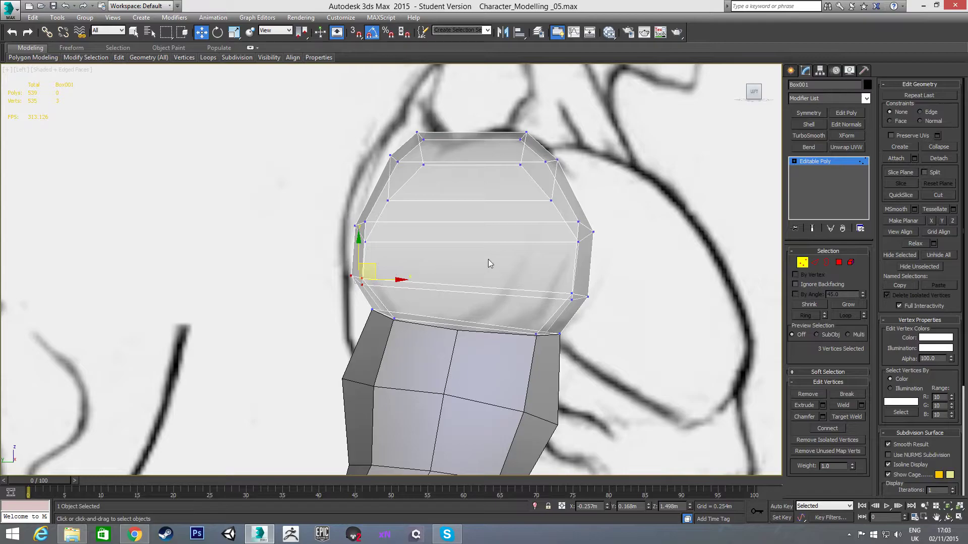
{"action": "left_click_drag", "start_coordinate": [346, 204], "coordinate": [376, 217]}
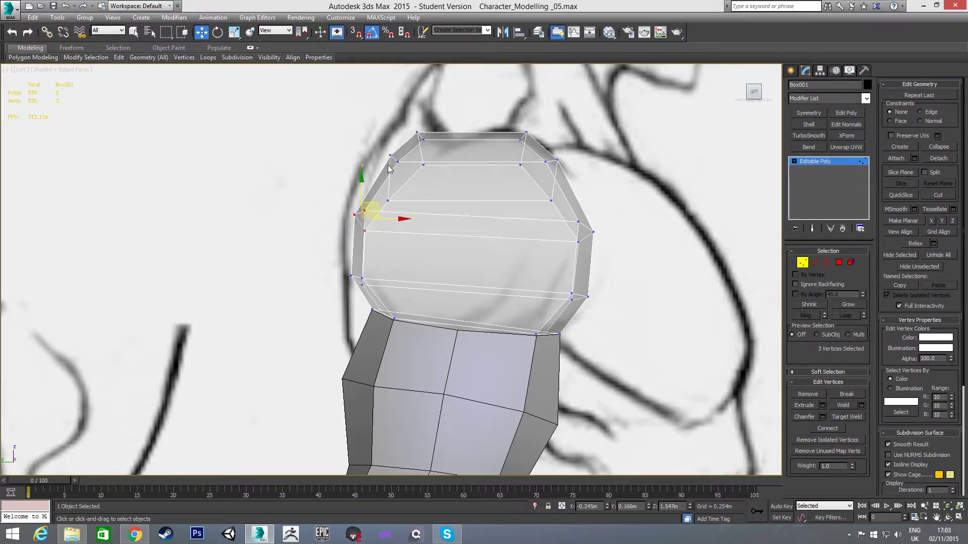
{"action": "left_click_drag", "start_coordinate": [408, 172], "coordinate": [407, 151]}
Step: Connect the shoulder's ring of 12 front-to-back edges with one segment to add an edge loop around its middle
{"action": "middle_click_drag", "start_coordinate": [411, 198], "coordinate": [288, 247], "text": "alt"}
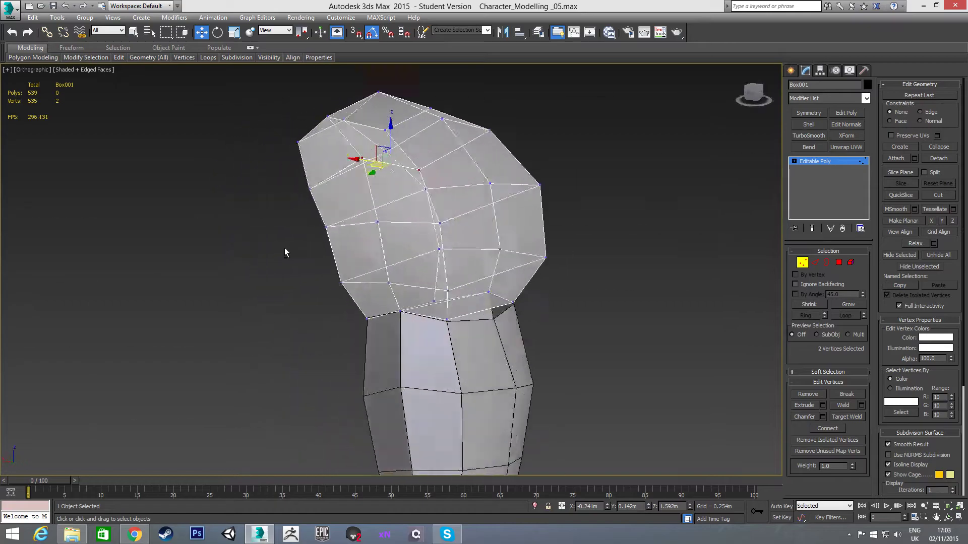
{"action": "key", "text": "l"}
{"action": "middle_click_drag", "start_coordinate": [436, 227], "coordinate": [373, 212], "text": "alt"}
{"action": "key", "text": "l"}
{"action": "key", "text": "2"}
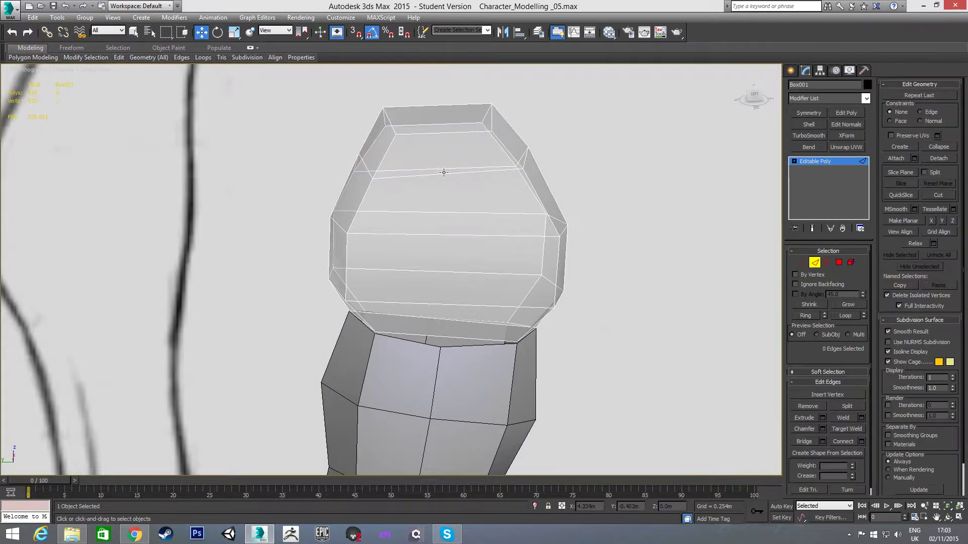
{"action": "left_click", "coordinate": [443, 172]}
{"action": "left_click", "coordinate": [446, 234], "text": "shift"}
{"action": "middle_click_drag", "start_coordinate": [447, 234], "coordinate": [393, 271], "text": "alt"}
{"action": "middle_click_drag", "start_coordinate": [481, 342], "coordinate": [389, 339], "text": "alt"}
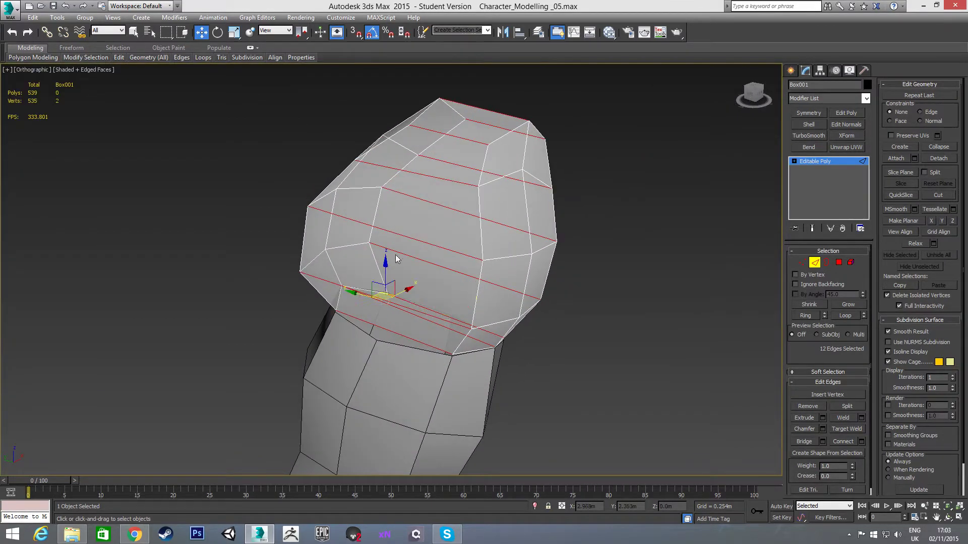
{"action": "right_click", "coordinate": [402, 237]}
{"action": "left_click", "coordinate": [310, 273]}
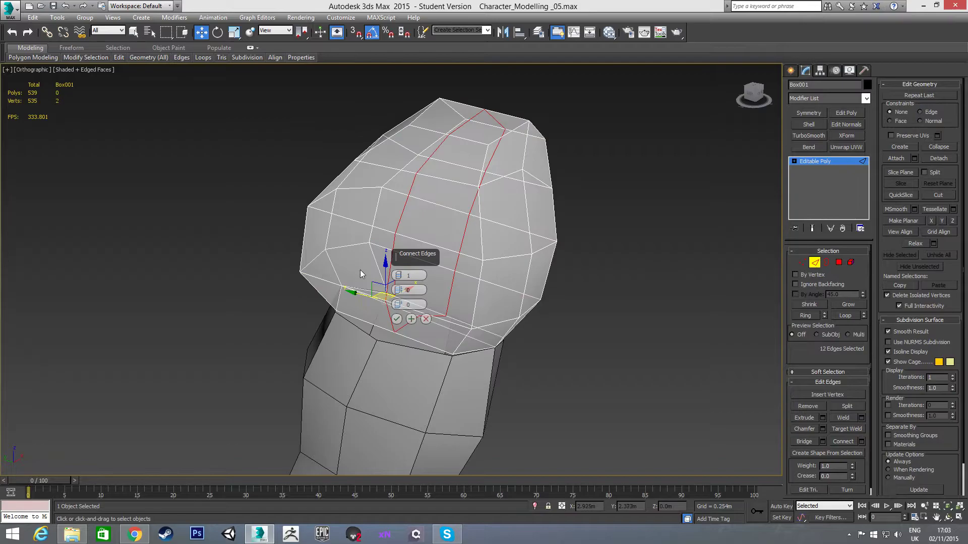
{"action": "left_click", "coordinate": [396, 320]}
Step: Reduce the new loop's selection to its four outer edges and move them outward to the sketch outline in front view
{"action": "middle_click_drag", "start_coordinate": [396, 319], "coordinate": [369, 292], "text": "alt"}
{"action": "left_click_drag", "start_coordinate": [491, 309], "coordinate": [491, 309], "text": "alt"}
{"action": "middle_click_drag", "start_coordinate": [491, 309], "coordinate": [451, 293], "text": "alt"}
{"action": "left_click_drag", "start_coordinate": [482, 297], "coordinate": [483, 296], "text": "alt"}
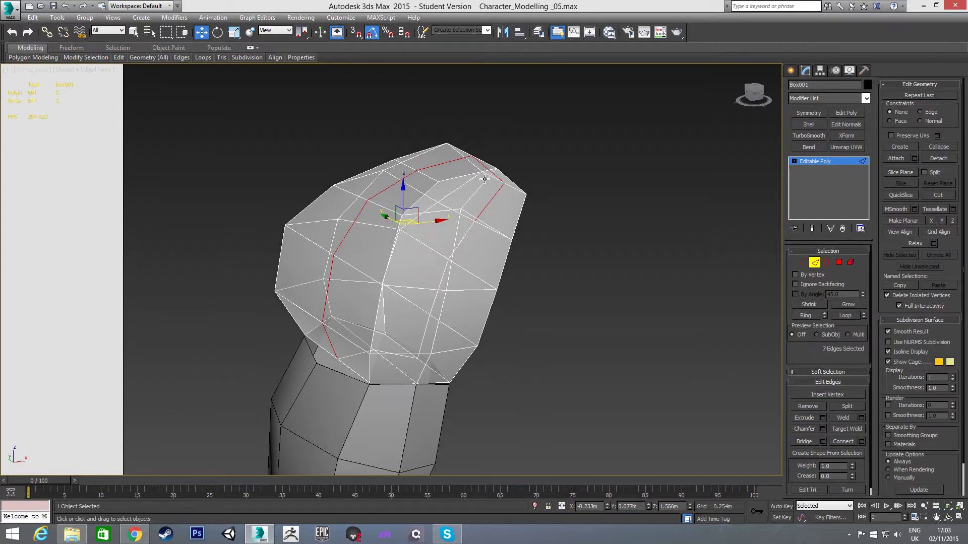
{"action": "left_click_drag", "start_coordinate": [490, 165], "coordinate": [516, 225], "text": "alt"}
{"action": "mouse_move", "coordinate": [498, 229]}
{"action": "middle_mouse_down", "text": "alt"}
{"action": "mouse_move", "coordinate": [447, 225]}
{"action": "mouse_move", "coordinate": [413, 293]}
{"action": "mouse_move", "coordinate": [469, 215]}
{"action": "middle_mouse_up", "text": "alt"}
{"action": "left_click_drag", "start_coordinate": [478, 150], "coordinate": [491, 195], "text": "alt"}
{"action": "mouse_move", "coordinate": [490, 195]}
{"action": "middle_mouse_down", "text": "alt"}
{"action": "mouse_move", "coordinate": [443, 225]}
{"action": "mouse_move", "coordinate": [451, 218]}
{"action": "middle_mouse_up", "text": "alt"}
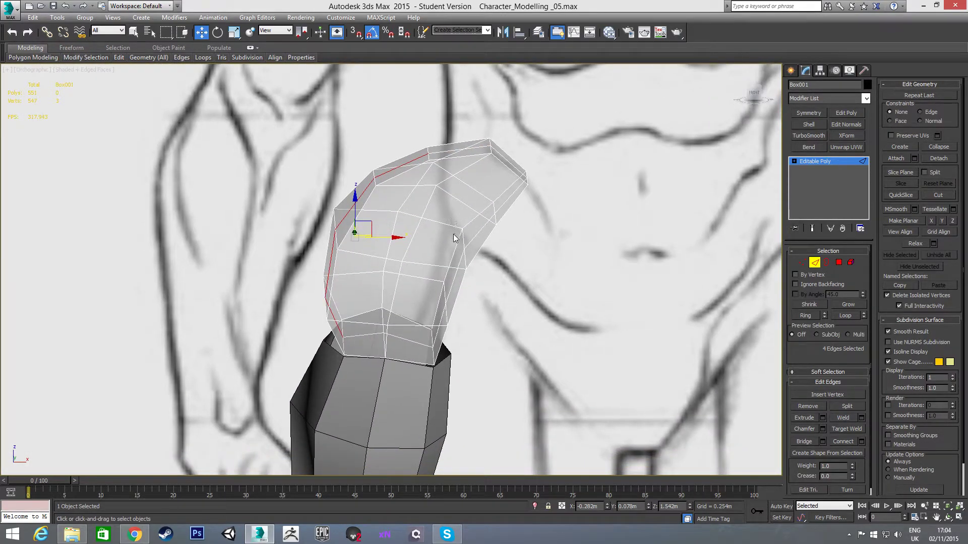
{"action": "key", "text": "f"}
{"action": "scroll", "coordinate": [417, 187], "scroll_direction": "up", "scroll_amount": 6}
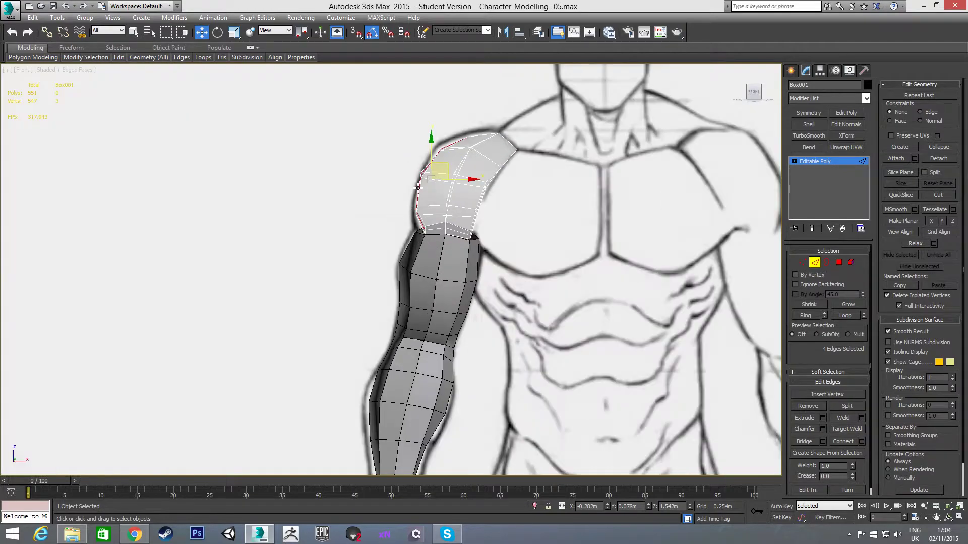
{"action": "scroll", "coordinate": [409, 216], "scroll_direction": "up", "scroll_amount": 5}
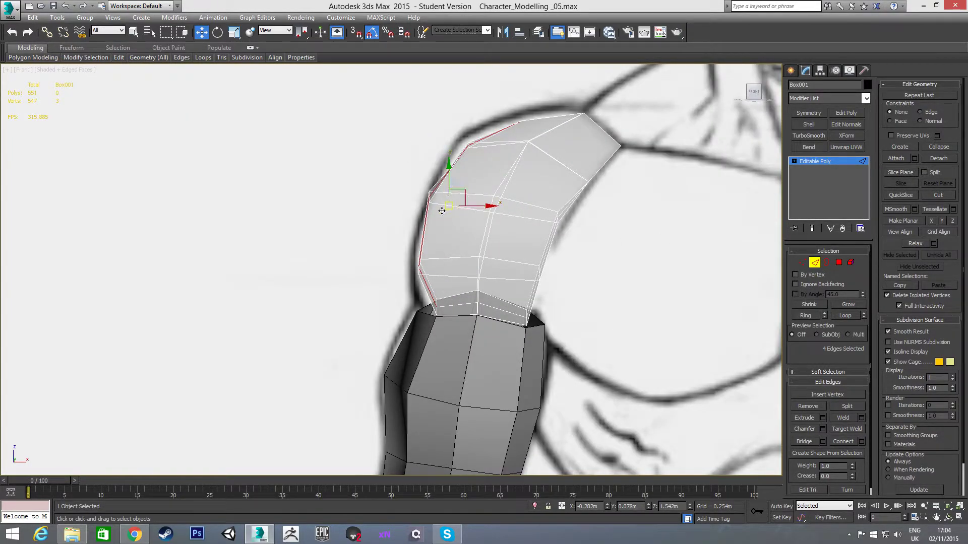
{"action": "left_click_drag", "start_coordinate": [461, 193], "coordinate": [453, 184]}
{"action": "left_click", "coordinate": [402, 207]}
Step: Reposition the outer vertices of the shoulder's upper two rows so their front and rear points line up in front view
{"action": "key", "text": "1"}
{"action": "left_click", "coordinate": [436, 202]}
{"action": "left_click", "coordinate": [430, 195]}
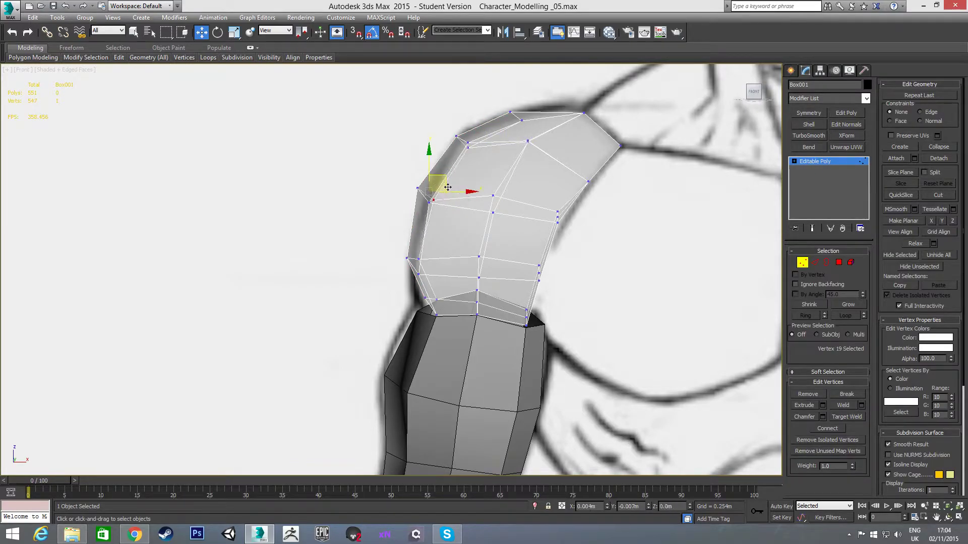
{"action": "scroll", "coordinate": [479, 159], "scroll_direction": "up", "scroll_amount": 2}
{"action": "left_click_drag", "start_coordinate": [456, 129], "coordinate": [479, 125]}
{"action": "left_click", "coordinate": [457, 154]}
{"action": "left_click", "coordinate": [459, 136]}
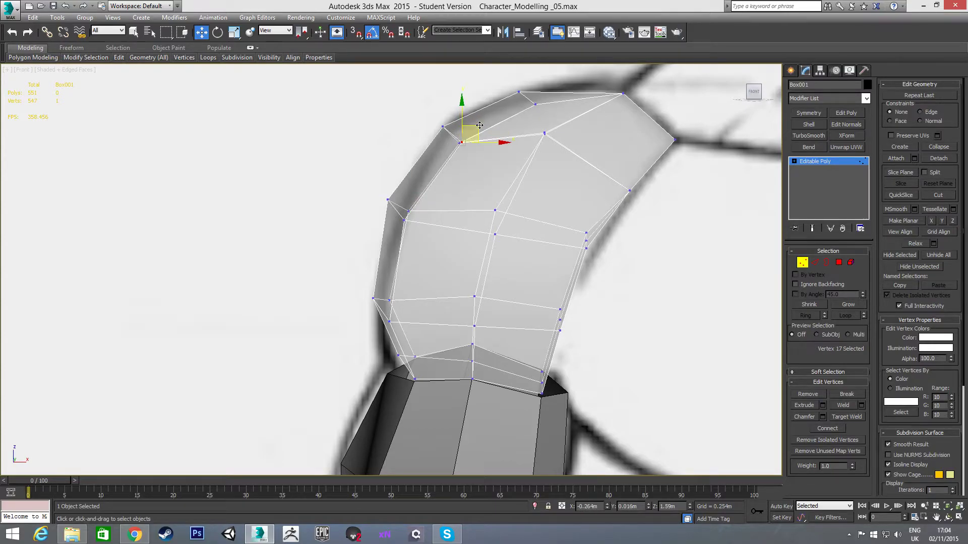
{"action": "left_click", "coordinate": [407, 212]}
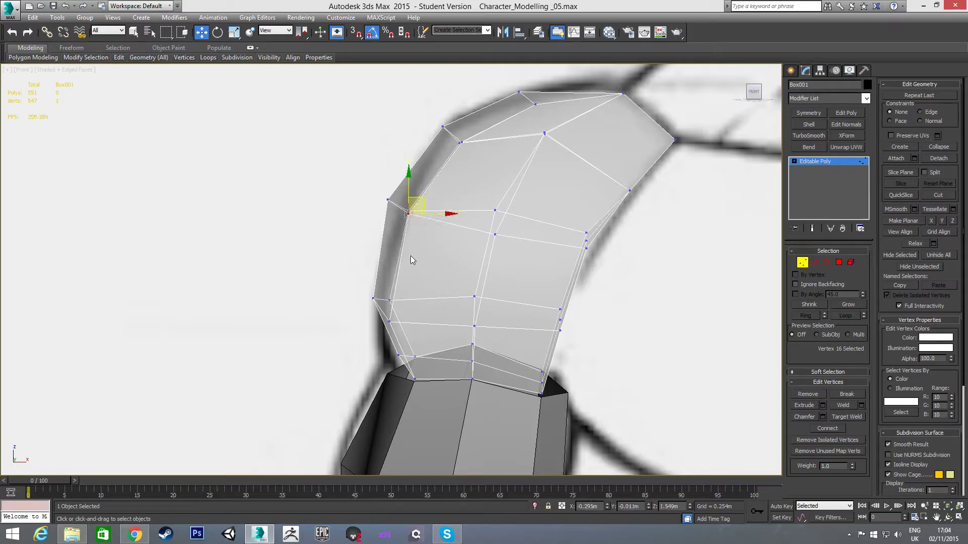
Step: Raise the front outer vertex of the second-lowest row slightly and fit the bottom outer center vertex to the arm's rim
{"action": "left_click", "coordinate": [390, 322]}
{"action": "left_click_drag", "start_coordinate": [407, 310], "coordinate": [409, 300]}
{"action": "left_click_drag", "start_coordinate": [390, 343], "coordinate": [401, 356]}
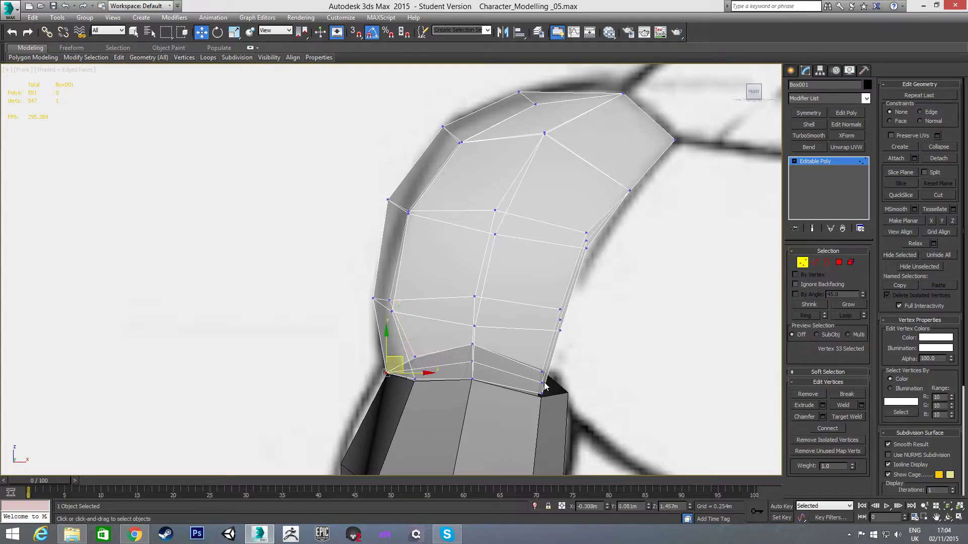
Step: Shift the twelve outer vertices above the rim slightly inward, and nudge the middle row's three outer vertices further inward
{"action": "left_click_drag", "start_coordinate": [351, 179], "coordinate": [433, 337]}
{"action": "left_click_drag", "start_coordinate": [432, 116], "coordinate": [481, 166], "text": "ctrl"}
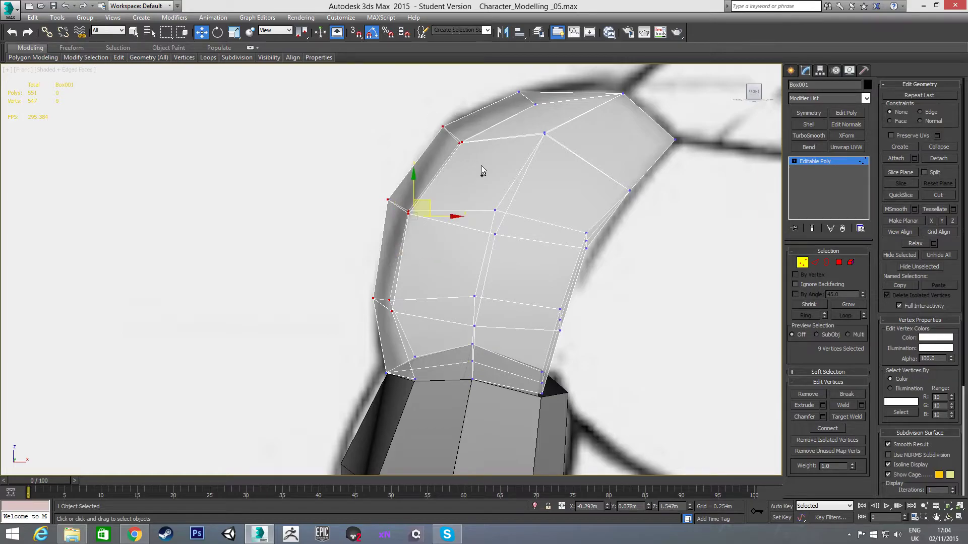
{"action": "left_click_drag", "start_coordinate": [540, 111], "coordinate": [541, 112], "text": "ctrl"}
{"action": "left_click_drag", "start_coordinate": [473, 188], "coordinate": [478, 188]}
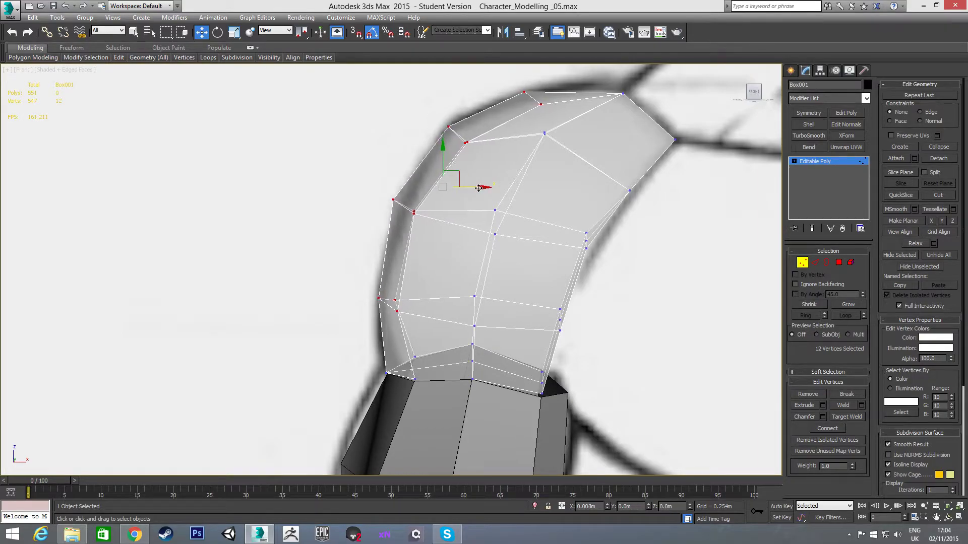
{"action": "left_click_drag", "start_coordinate": [389, 188], "coordinate": [428, 219]}
{"action": "left_click", "coordinate": [434, 205]}
{"action": "left_click_drag", "start_coordinate": [374, 182], "coordinate": [429, 200]}
{"action": "middle_click_drag", "start_coordinate": [467, 210], "coordinate": [428, 232]}
{"action": "scroll", "coordinate": [440, 217], "scroll_direction": "down", "scroll_amount": 2}
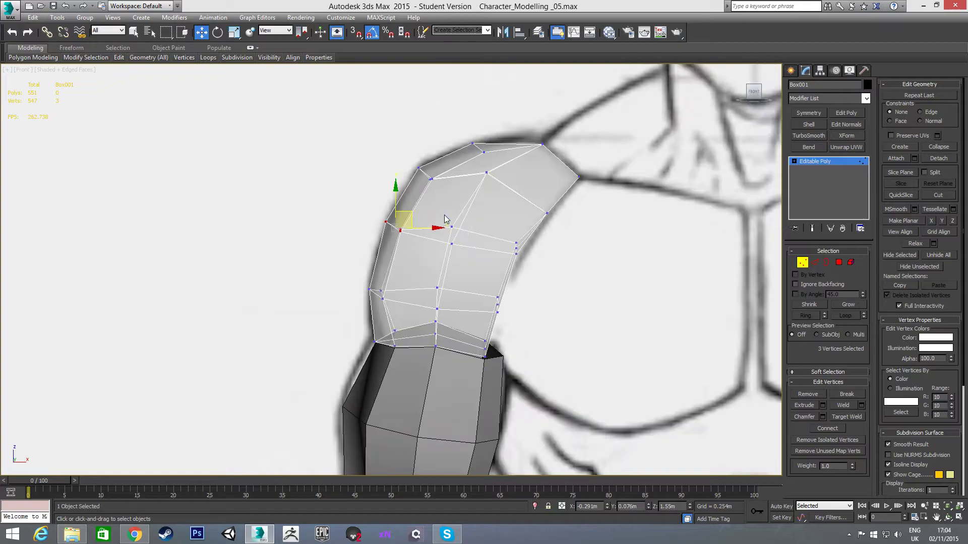
Step: Raise the two center-loop vertices at the shoulder's top inner corner slightly in front view
{"action": "mouse_move", "coordinate": [477, 192]}
{"action": "middle_mouse_down", "text": "alt"}
{"action": "mouse_move", "coordinate": [510, 174]}
{"action": "mouse_move", "coordinate": [502, 186]}
{"action": "middle_mouse_up", "text": "alt"}
{"action": "left_click", "coordinate": [540, 153]}
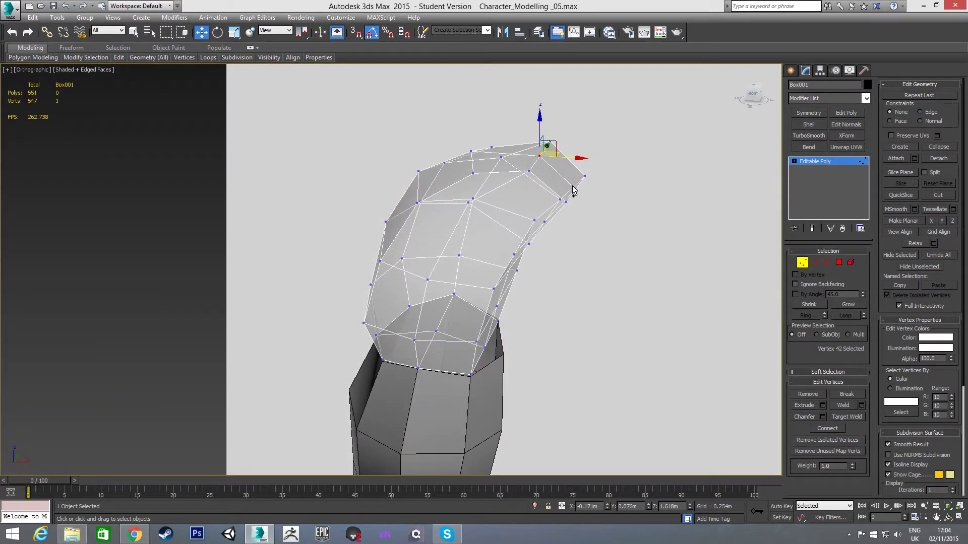
{"action": "middle_click_drag", "start_coordinate": [569, 197], "coordinate": [506, 220], "text": "alt"}
{"action": "left_click", "coordinate": [562, 200], "text": "ctrl"}
{"action": "key", "text": "f"}
{"action": "scroll", "coordinate": [437, 172], "scroll_direction": "up", "scroll_amount": 5}
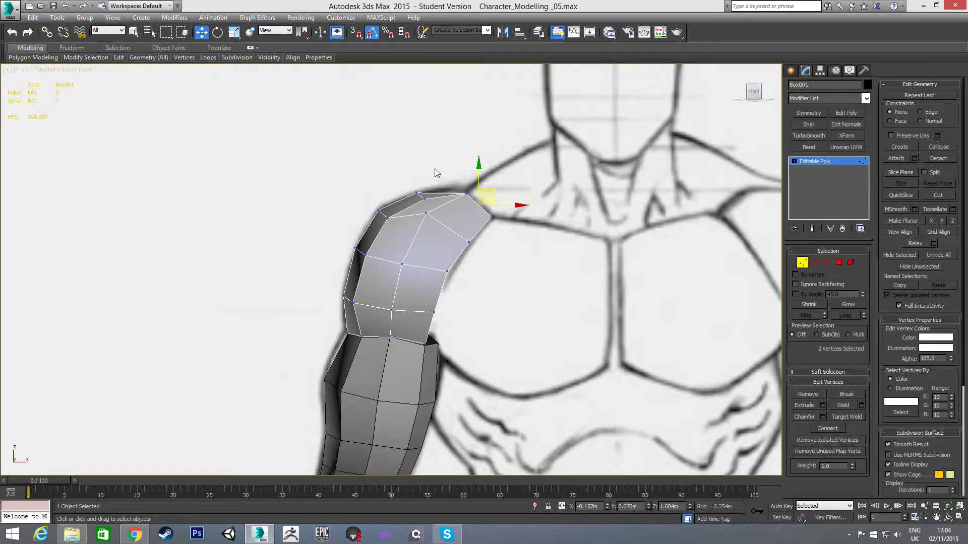
{"action": "scroll", "coordinate": [435, 168], "scroll_direction": "up", "scroll_amount": 2}
{"action": "left_click_drag", "start_coordinate": [497, 184], "coordinate": [497, 180]}
{"action": "left_click", "coordinate": [576, 239]}
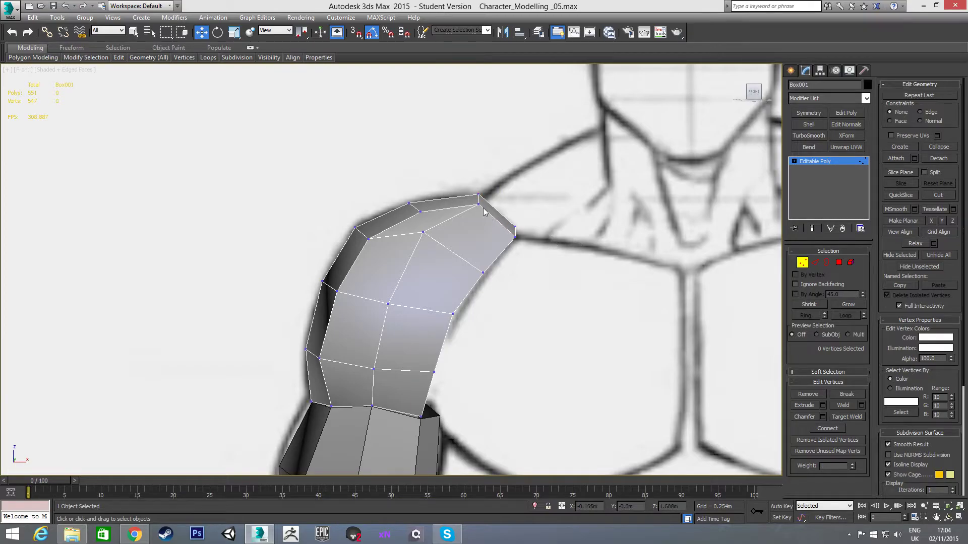
Step: Move the inner face's two lower front vertices toward its center and lower the center vertex of its second-lowest row
{"action": "mouse_move", "coordinate": [542, 227]}
{"action": "middle_mouse_down", "text": "alt"}
{"action": "mouse_move", "coordinate": [495, 271]}
{"action": "mouse_move", "coordinate": [444, 273]}
{"action": "mouse_move", "coordinate": [392, 250]}
{"action": "mouse_move", "coordinate": [415, 223]}
{"action": "mouse_move", "coordinate": [413, 236]}
{"action": "mouse_move", "coordinate": [395, 234]}
{"action": "mouse_move", "coordinate": [408, 247]}
{"action": "mouse_move", "coordinate": [404, 239]}
{"action": "middle_mouse_up", "text": "alt"}
{"action": "left_click", "coordinate": [306, 281]}
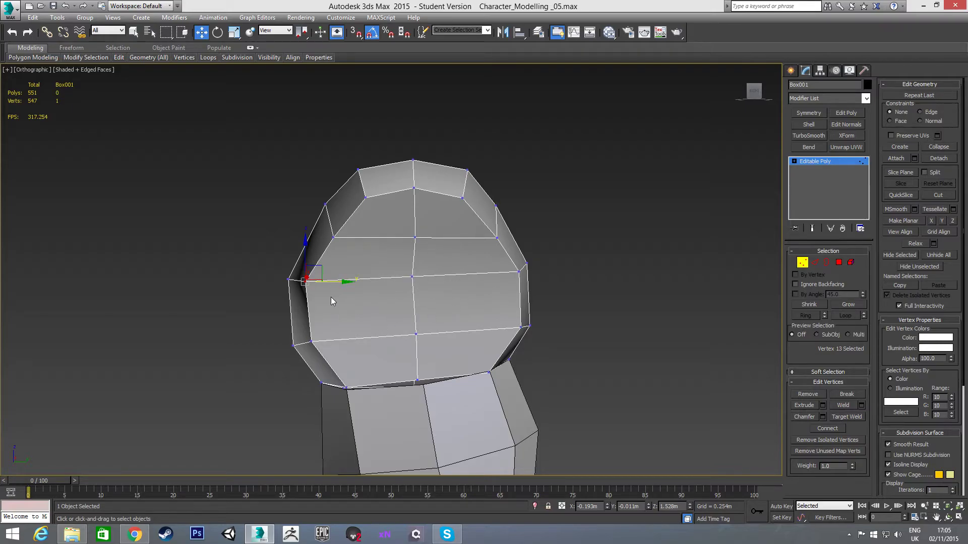
{"action": "left_click_drag", "start_coordinate": [334, 281], "coordinate": [346, 281]}
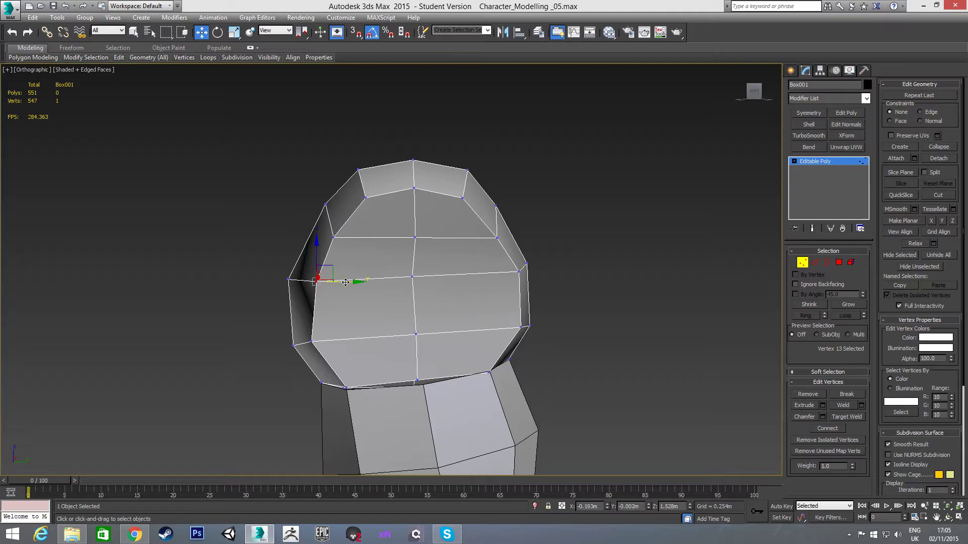
{"action": "left_click", "coordinate": [312, 344]}
{"action": "left_click_drag", "start_coordinate": [337, 342], "coordinate": [355, 342]}
{"action": "left_click", "coordinate": [415, 337]}
{"action": "left_click_drag", "start_coordinate": [417, 304], "coordinate": [420, 328]}
Step: Move the inner face's rear vertices in the second-lowest, middle and second-highest rows to round that side
{"action": "left_click", "coordinate": [518, 329]}
{"action": "left_click_drag", "start_coordinate": [519, 329], "coordinate": [543, 330]}
{"action": "left_click", "coordinate": [518, 270]}
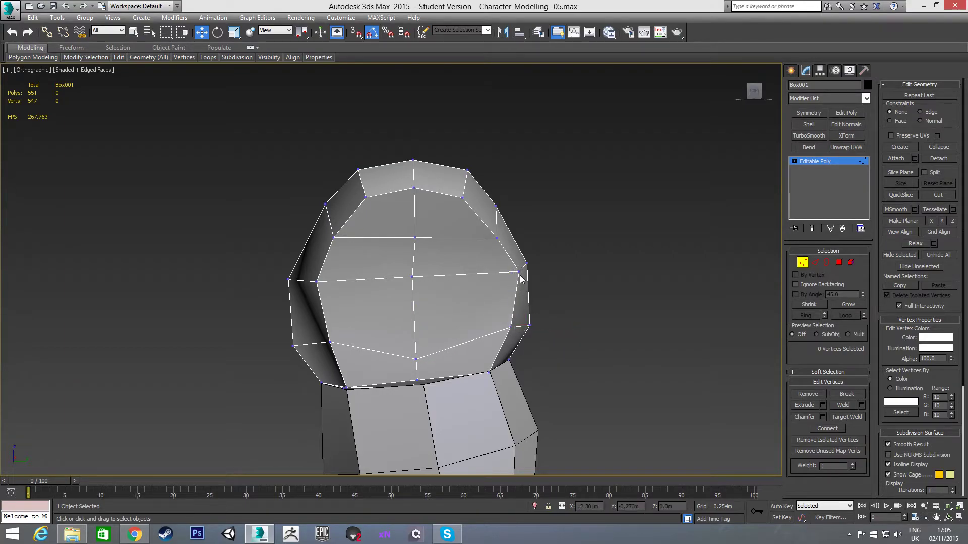
{"action": "left_click_drag", "start_coordinate": [546, 273], "coordinate": [537, 273]}
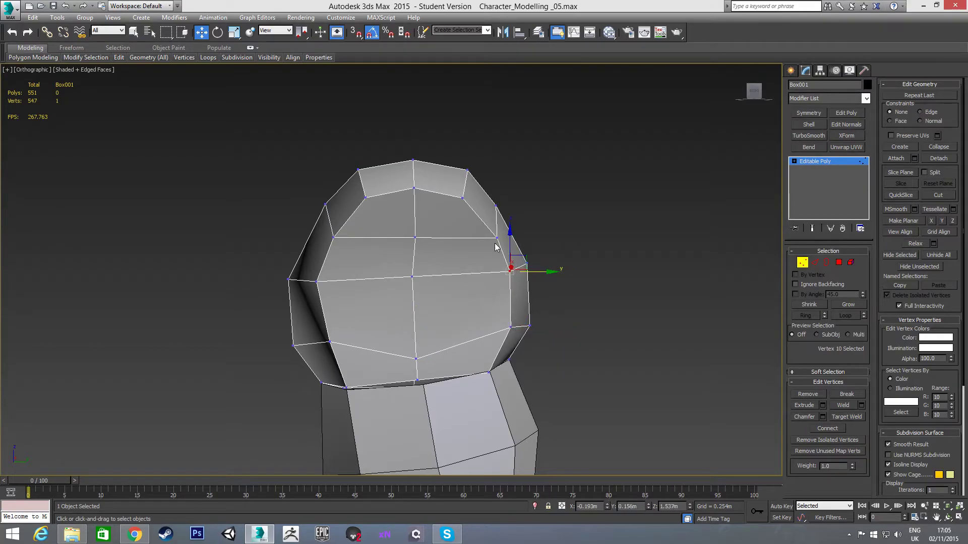
{"action": "left_click", "coordinate": [496, 239]}
{"action": "left_click_drag", "start_coordinate": [512, 230], "coordinate": [505, 220]}
Step: Delete the six polygons of the shoulder's inner face, keeping the lowest pair above the arm's rim
{"action": "middle_click_drag", "start_coordinate": [467, 276], "coordinate": [421, 287], "text": "alt"}
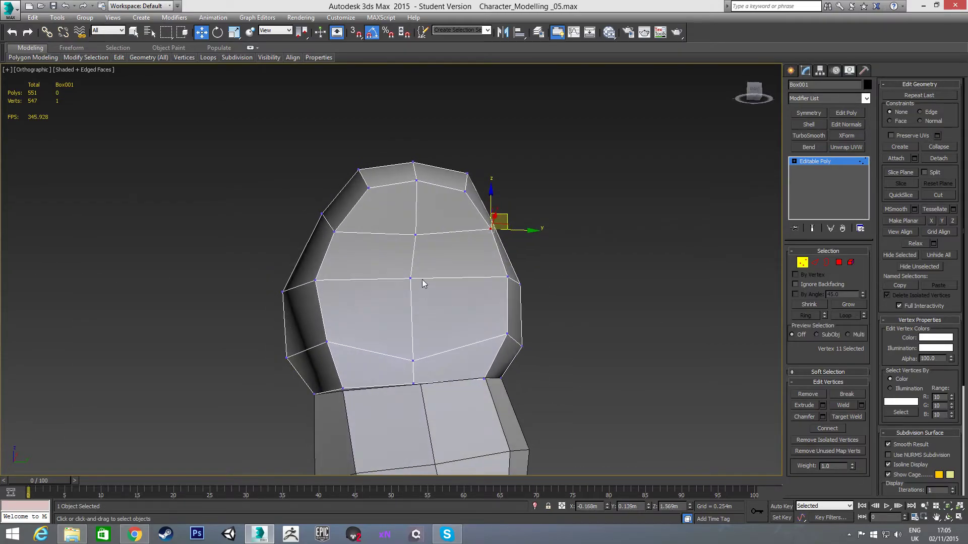
{"action": "key", "text": "4"}
{"action": "left_click", "coordinate": [400, 222]}
{"action": "left_click", "coordinate": [432, 222], "text": "ctrl"}
{"action": "left_click", "coordinate": [431, 249], "text": "ctrl"}
{"action": "left_click", "coordinate": [400, 252], "text": "ctrl"}
{"action": "left_click", "coordinate": [406, 298], "text": "ctrl"}
{"action": "key", "text": "ctrl+z"}
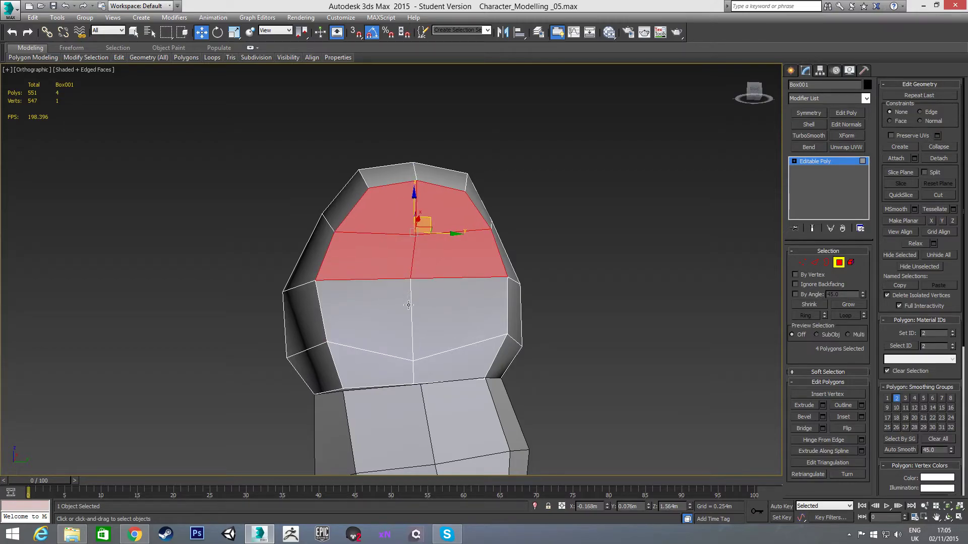
{"action": "left_click", "coordinate": [408, 303], "text": "ctrl"}
{"action": "left_click", "coordinate": [435, 301], "text": "ctrl"}
{"action": "mouse_move", "coordinate": [396, 308]}
{"action": "middle_mouse_down", "text": "alt"}
{"action": "mouse_move", "coordinate": [417, 320]}
{"action": "mouse_move", "coordinate": [384, 315]}
{"action": "mouse_move", "coordinate": [402, 323]}
{"action": "middle_mouse_up", "text": "alt"}
{"action": "key", "text": "Delete"}
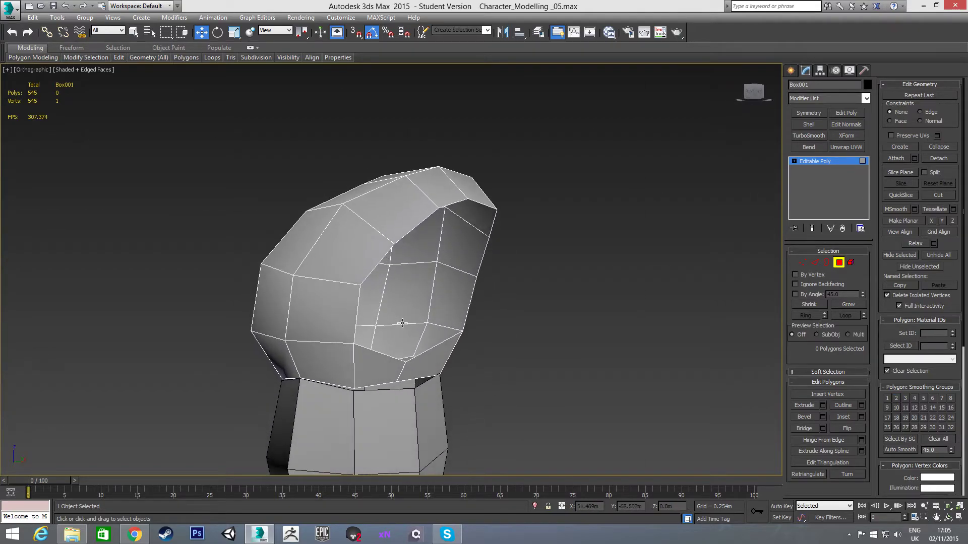
Step: Move the two center vertices below the inner opening toward the chest in front view
{"action": "key", "text": "1"}
{"action": "left_click", "coordinate": [406, 363]}
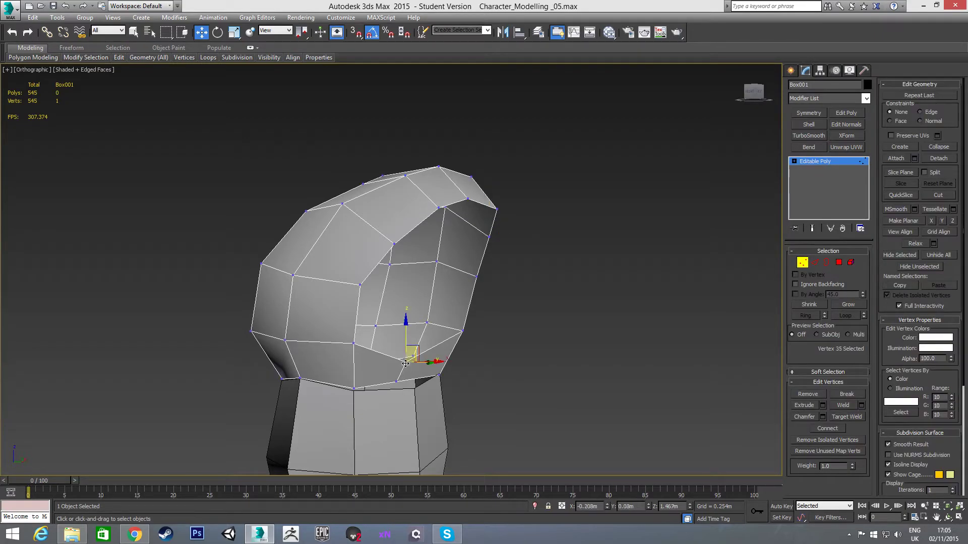
{"action": "left_click", "coordinate": [396, 381], "text": "ctrl"}
{"action": "middle_click_drag", "start_coordinate": [396, 381], "coordinate": [388, 407], "text": "alt"}
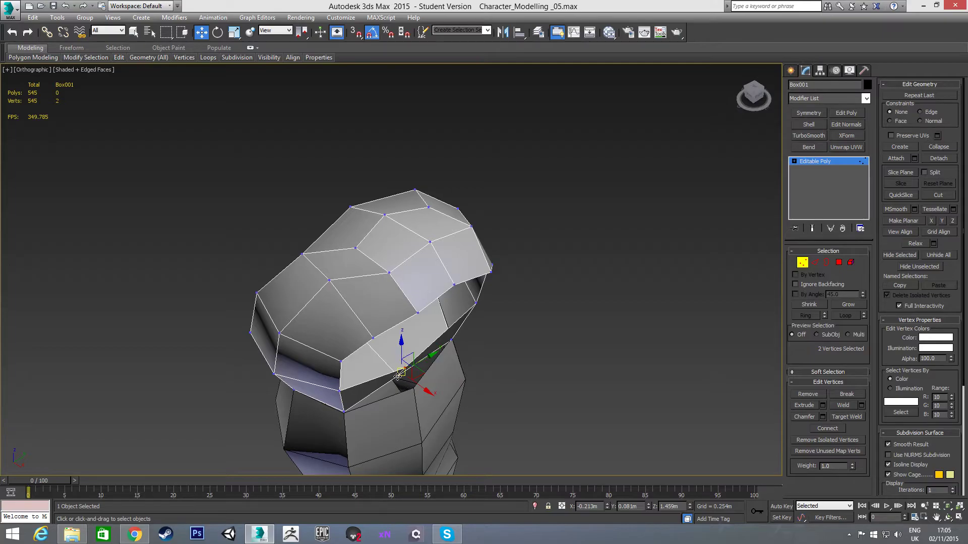
{"action": "key", "text": "f"}
{"action": "key", "text": "z"}
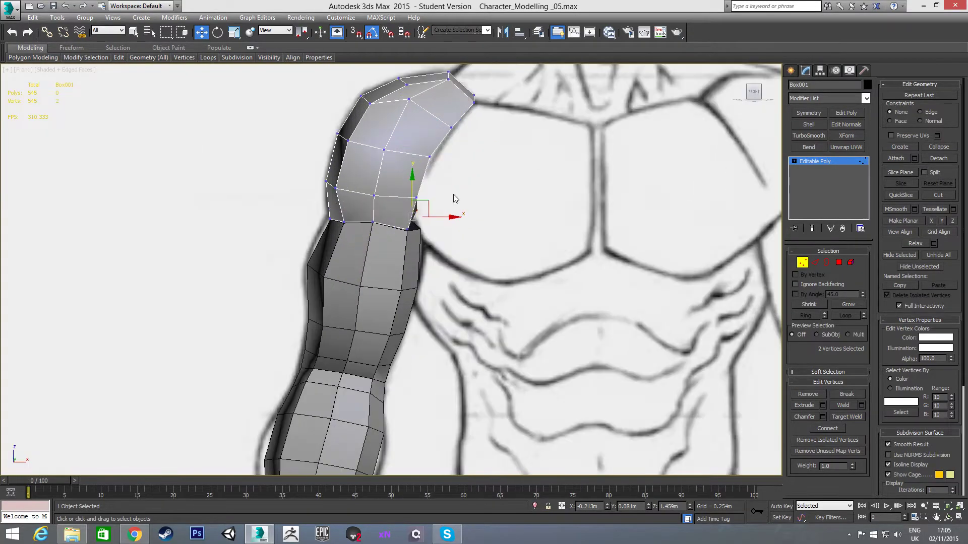
{"action": "left_click_drag", "start_coordinate": [418, 205], "coordinate": [438, 205]}
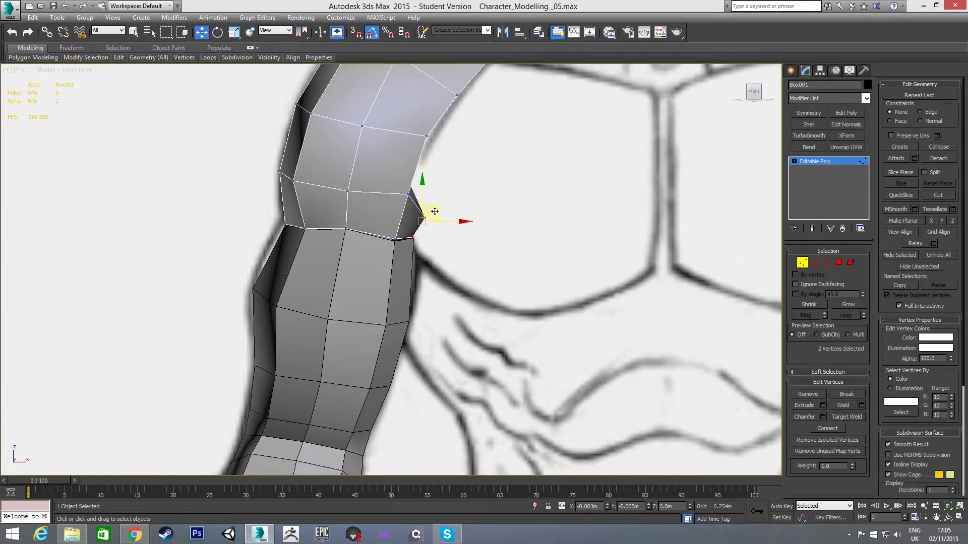
Step: Adjust the opening's lowest center vertex slightly further toward the chest and downward
{"action": "left_click", "coordinate": [438, 218]}
{"action": "left_click", "coordinate": [427, 218]}
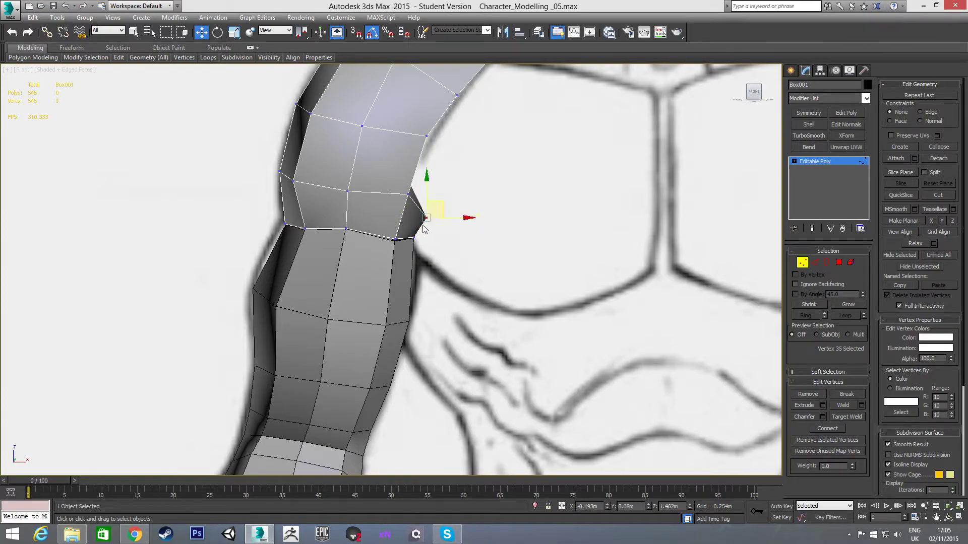
{"action": "left_click_drag", "start_coordinate": [442, 212], "coordinate": [433, 198]}
{"action": "left_click", "coordinate": [447, 248]}
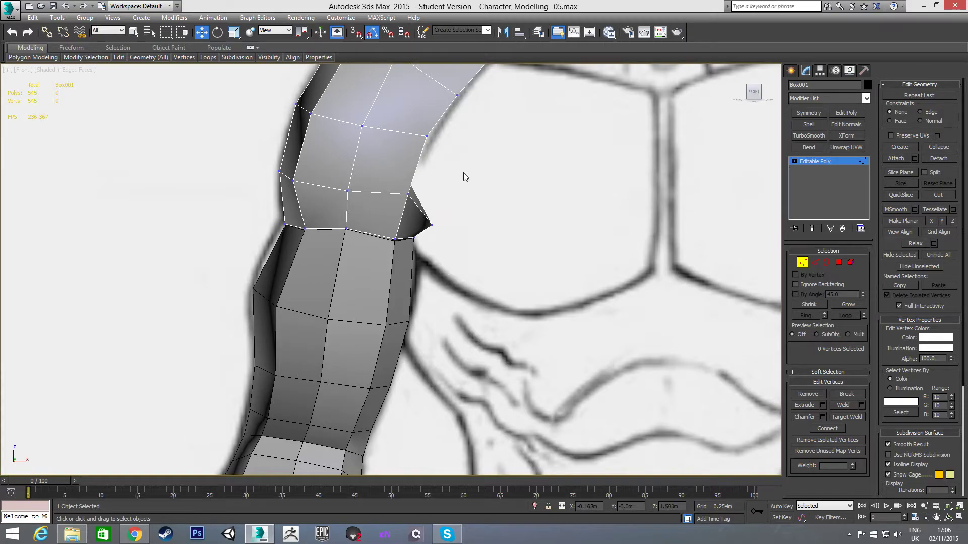
Step: Nudge the opening's front and rear edge vertices in the second-lowest and middle rows slightly toward the chest
{"action": "middle_click_drag", "start_coordinate": [426, 224], "coordinate": [432, 224], "text": "alt"}
{"action": "left_click", "coordinate": [403, 193]}
{"action": "left_click", "coordinate": [414, 181], "text": "ctrl"}
{"action": "left_click_drag", "start_coordinate": [434, 186], "coordinate": [439, 188]}
{"action": "key", "text": "f"}
{"action": "scroll", "coordinate": [437, 222], "scroll_direction": "down", "scroll_amount": 10}
{"action": "scroll", "coordinate": [423, 197], "scroll_direction": "up", "scroll_amount": 8}
{"action": "scroll", "coordinate": [423, 197], "scroll_direction": "up", "scroll_amount": 5}
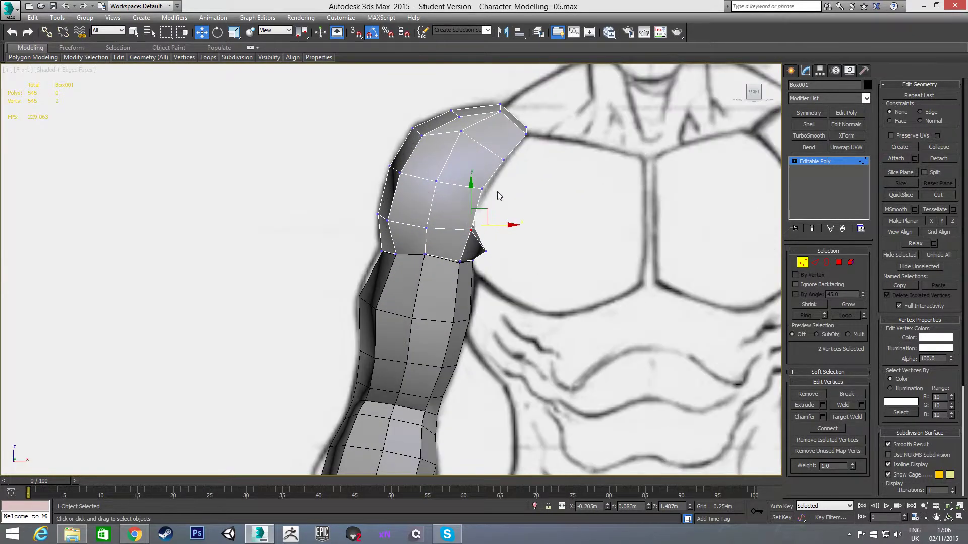
{"action": "left_click_drag", "start_coordinate": [469, 178], "coordinate": [494, 200]}
{"action": "left_click", "coordinate": [517, 230]}
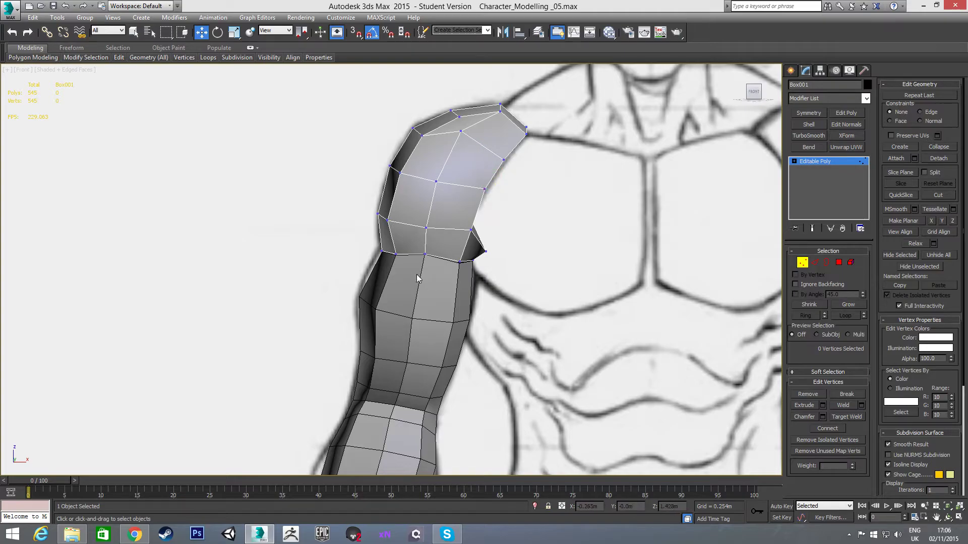
Step: Shift the three front outer vertices of the shoulder inward in front view and reposition the upper front center vertex slightly lower
{"action": "left_click_drag", "start_coordinate": [384, 213], "coordinate": [396, 229]}
{"action": "left_click_drag", "start_coordinate": [395, 169], "coordinate": [404, 178], "text": "ctrl"}
{"action": "left_click_drag", "start_coordinate": [419, 129], "coordinate": [424, 159], "text": "ctrl"}
{"action": "left_click", "coordinate": [416, 202]}
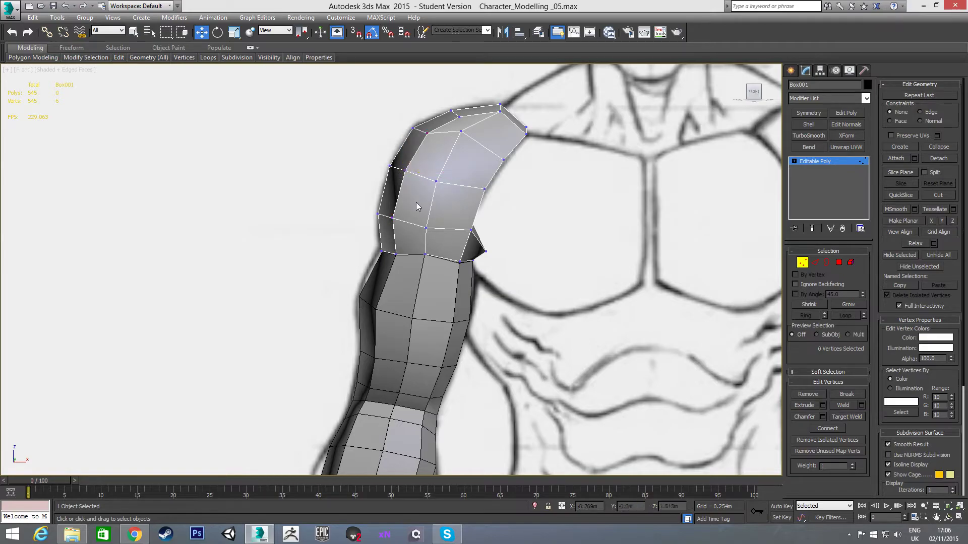
{"action": "left_click", "coordinate": [460, 131]}
{"action": "left_click_drag", "start_coordinate": [476, 120], "coordinate": [479, 132]}
{"action": "middle_click_drag", "start_coordinate": [414, 194], "coordinate": [448, 207], "text": "alt"}
{"action": "key", "text": "l"}
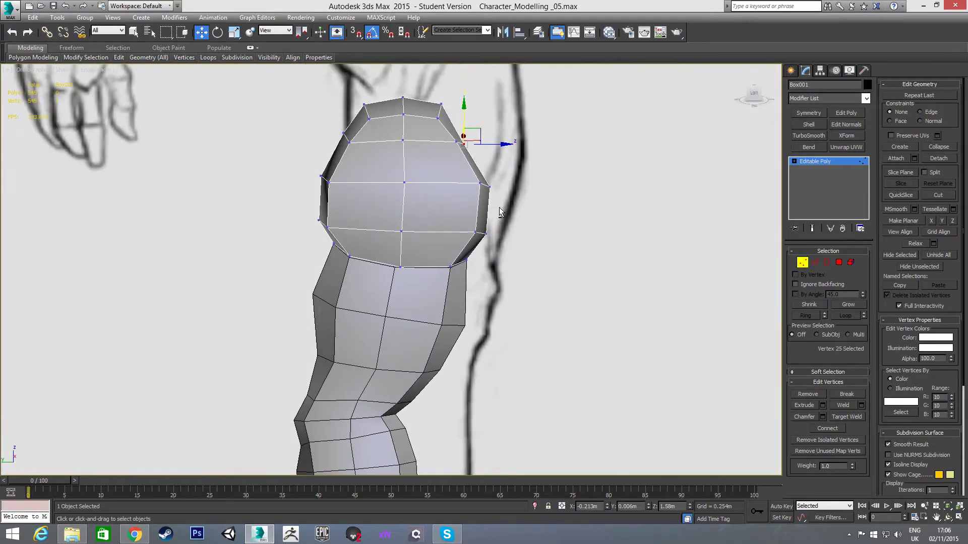
Step: Move the selected upper vertex on the shoulder's front edge slightly toward the character's front
{"action": "left_click_drag", "start_coordinate": [443, 146], "coordinate": [451, 147]}
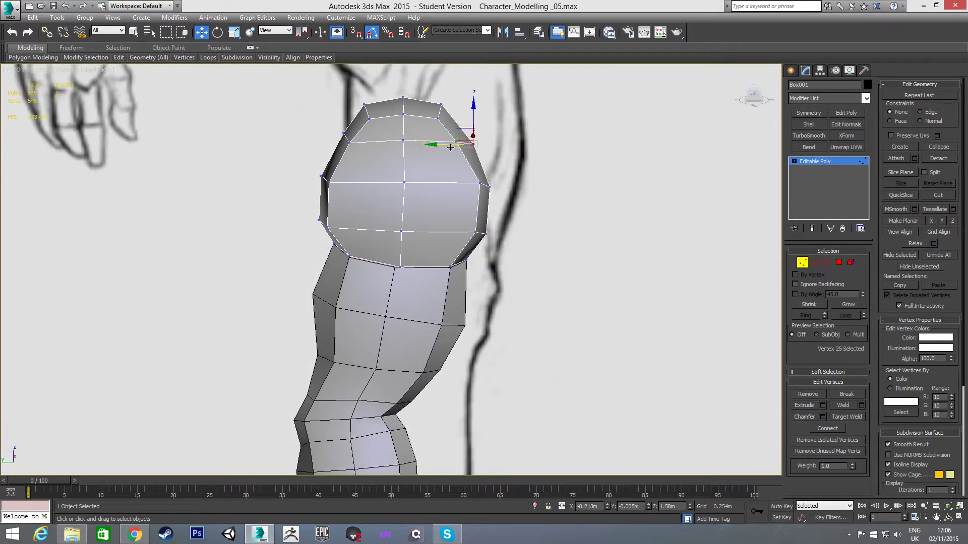
{"action": "scroll", "coordinate": [457, 207], "scroll_direction": "up", "scroll_amount": 3}
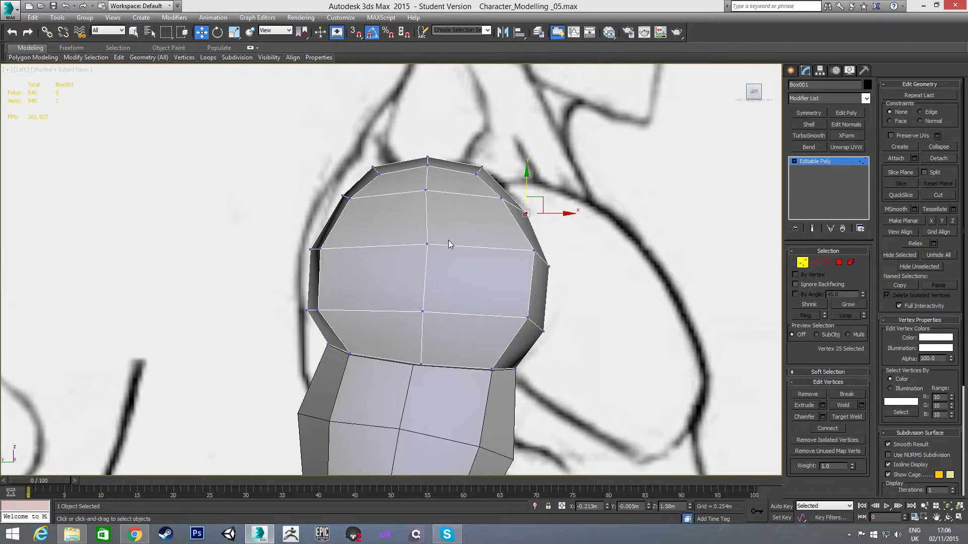
{"action": "middle_click_drag", "start_coordinate": [464, 242], "coordinate": [492, 222]}
{"action": "key", "text": "F3"}
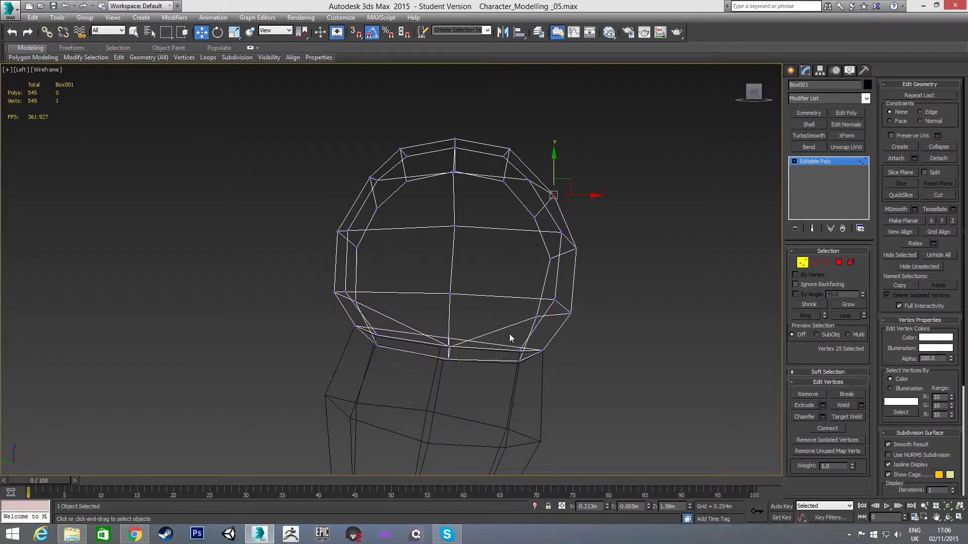
{"action": "key", "text": "F3"}
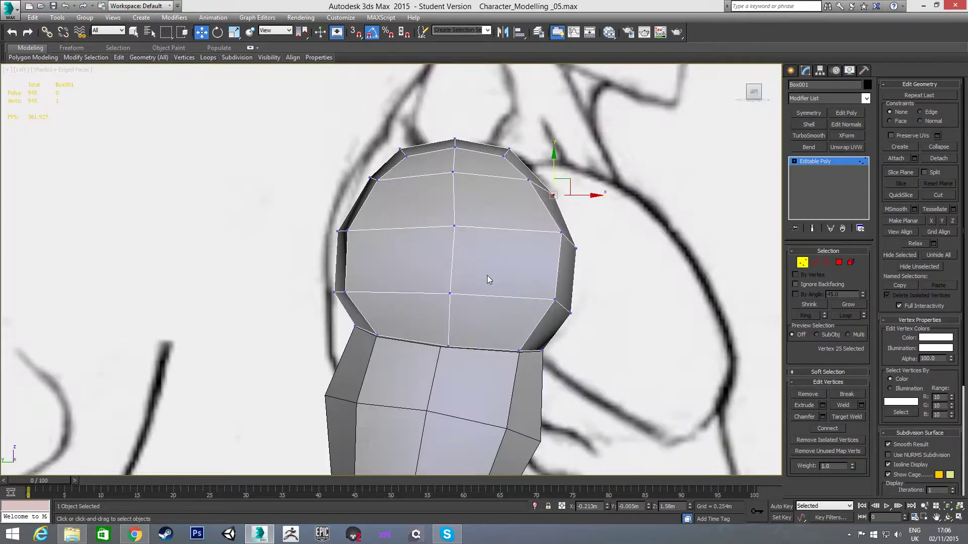
Step: Adjust the two front vertices of the shoulder's middle row in left view and lower the row's center vertex slightly
{"action": "left_click", "coordinate": [576, 247]}
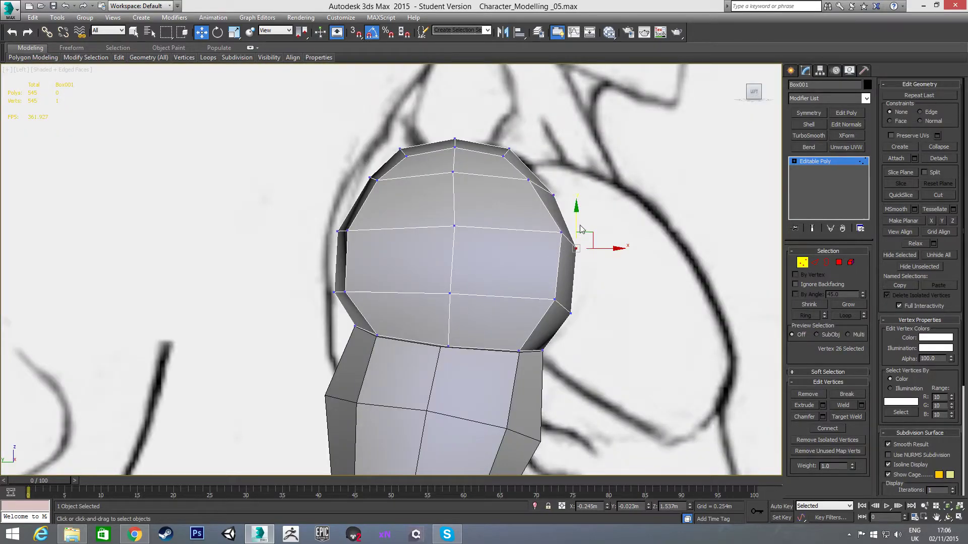
{"action": "left_click_drag", "start_coordinate": [576, 228], "coordinate": [578, 219]}
{"action": "left_click", "coordinate": [557, 241]}
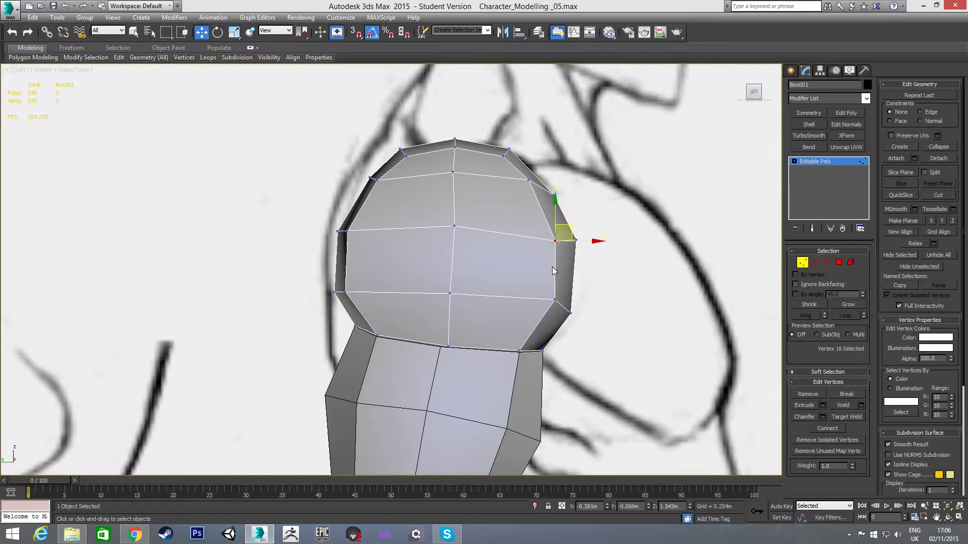
{"action": "left_click", "coordinate": [454, 226]}
{"action": "left_click_drag", "start_coordinate": [464, 219], "coordinate": [459, 230]}
Step: Reposition the rear vertices of the shoulder's middle row slightly in left view
{"action": "left_click", "coordinate": [345, 231]}
{"action": "left_click_drag", "start_coordinate": [363, 216], "coordinate": [350, 204]}
{"action": "left_click", "coordinate": [339, 232]}
{"action": "left_click", "coordinate": [330, 250]}
Step: Nudge the upper outline vertex on top of the shoulder slightly toward the neck in front view
{"action": "key", "text": "f"}
{"action": "scroll", "coordinate": [361, 281], "scroll_direction": "up", "scroll_amount": 6}
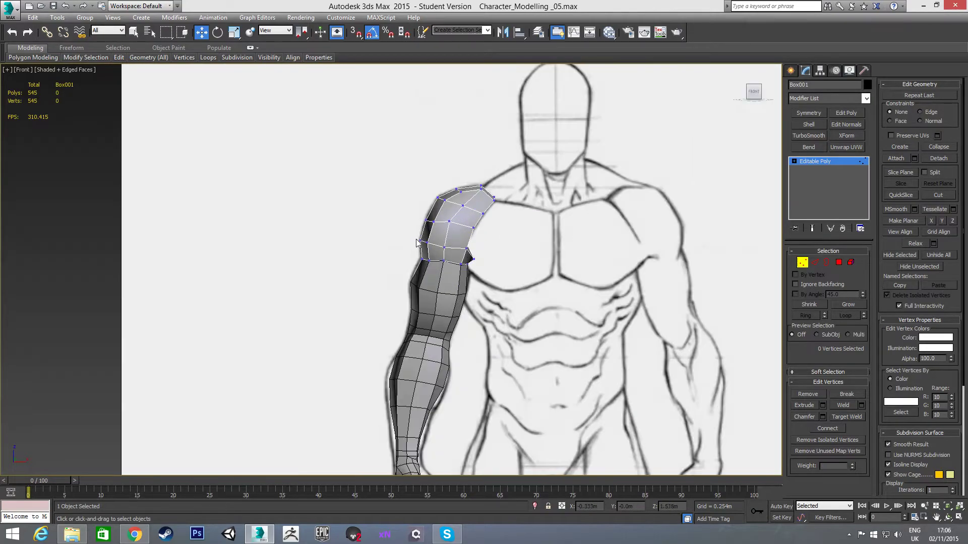
{"action": "scroll", "coordinate": [412, 237], "scroll_direction": "up", "scroll_amount": 4}
{"action": "left_click", "coordinate": [458, 188]}
{"action": "left_click_drag", "start_coordinate": [468, 188], "coordinate": [478, 184]}
{"action": "left_click", "coordinate": [576, 235]}
{"action": "scroll", "coordinate": [507, 252], "scroll_direction": "down", "scroll_amount": 3}
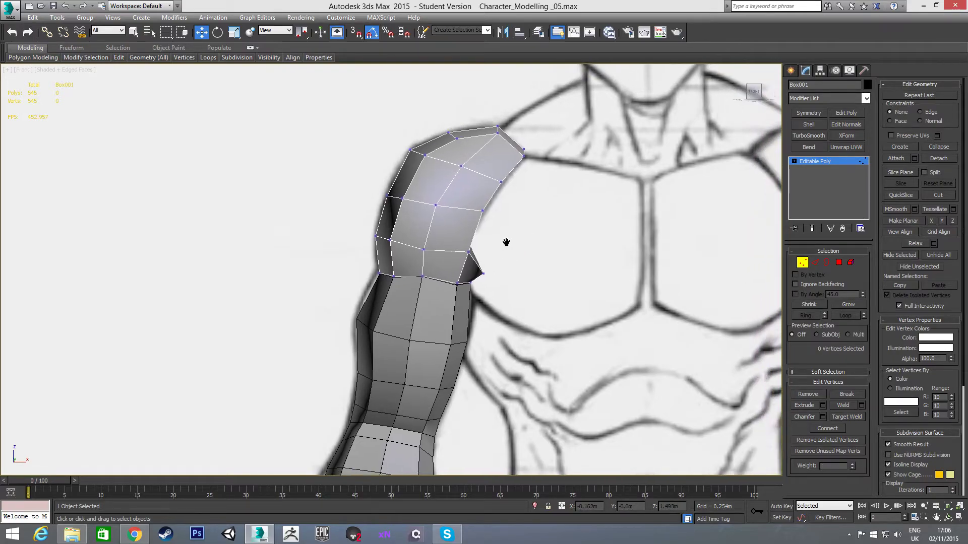
Step: Delete the four polygons that still close the lower part of the shoulder's inner opening
{"action": "middle_click_drag", "start_coordinate": [508, 253], "coordinate": [441, 280], "text": "alt"}
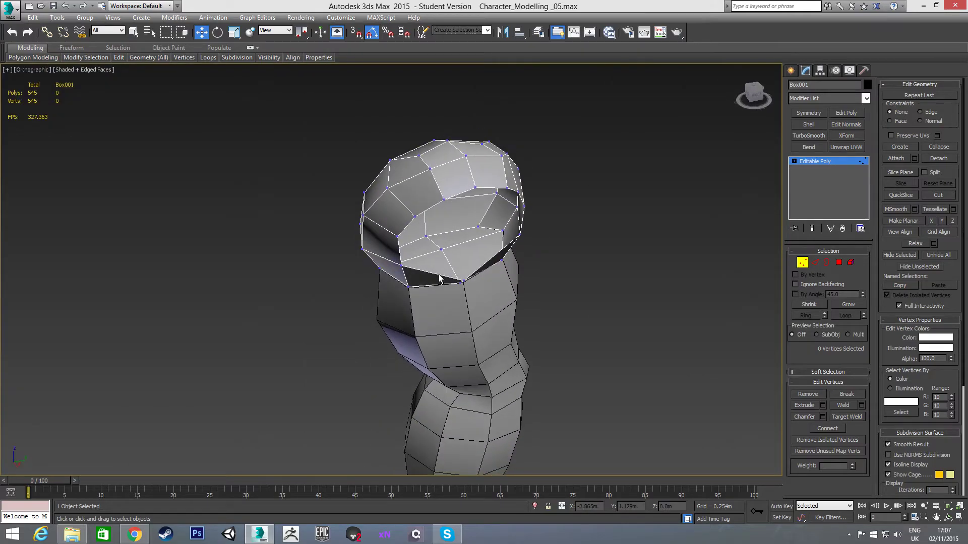
{"action": "key", "text": "4"}
{"action": "left_click", "coordinate": [456, 241]}
{"action": "left_click", "coordinate": [455, 251], "text": "ctrl"}
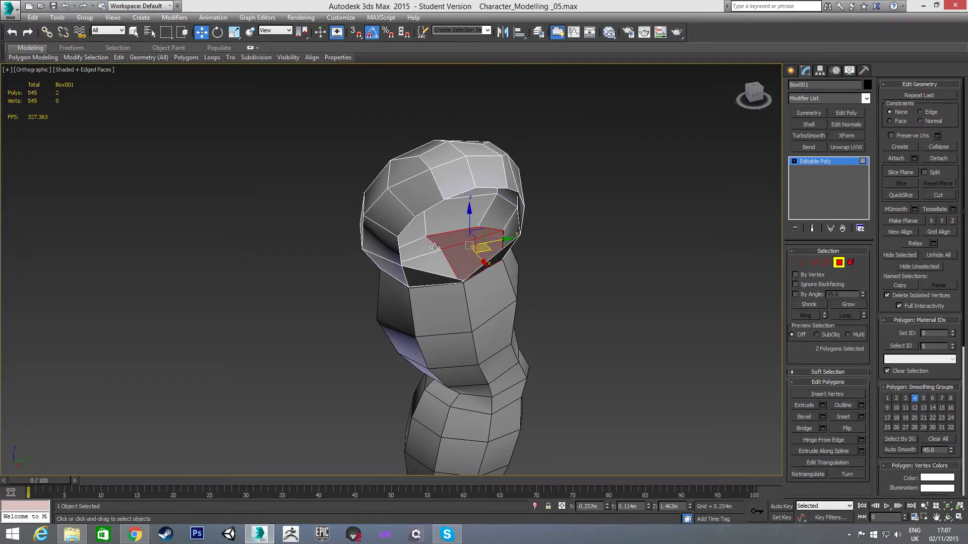
{"action": "left_click", "coordinate": [434, 248], "text": "ctrl"}
{"action": "left_click", "coordinate": [438, 260], "text": "ctrl"}
{"action": "mouse_move", "coordinate": [438, 272]}
{"action": "middle_mouse_down", "text": "alt"}
{"action": "mouse_move", "coordinate": [415, 290]}
{"action": "mouse_move", "coordinate": [419, 299]}
{"action": "mouse_move", "coordinate": [492, 245]}
{"action": "mouse_move", "coordinate": [474, 261]}
{"action": "mouse_move", "coordinate": [557, 328]}
{"action": "middle_mouse_up", "text": "alt"}
{"action": "key", "text": "Delete"}
{"action": "left_click", "coordinate": [838, 263]}
Step: Compare the shoulder's outline with the front reference sketch and check the whole scene around it
{"action": "key", "text": "f"}
{"action": "scroll", "coordinate": [478, 220], "scroll_direction": "down", "scroll_amount": 1}
{"action": "scroll", "coordinate": [519, 183], "scroll_direction": "up", "scroll_amount": 4}
{"action": "scroll", "coordinate": [455, 192], "scroll_direction": "up", "scroll_amount": 4}
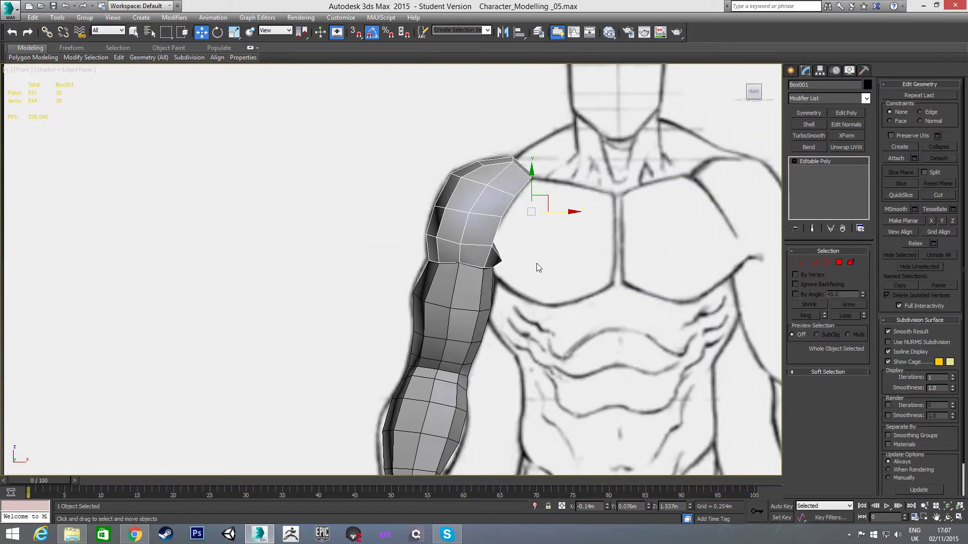
{"action": "left_click", "coordinate": [536, 263]}
{"action": "middle_click_drag", "start_coordinate": [483, 236], "coordinate": [464, 266], "text": "alt"}
{"action": "scroll", "coordinate": [471, 227], "scroll_direction": "down", "scroll_amount": 1}
{"action": "key", "text": "z"}
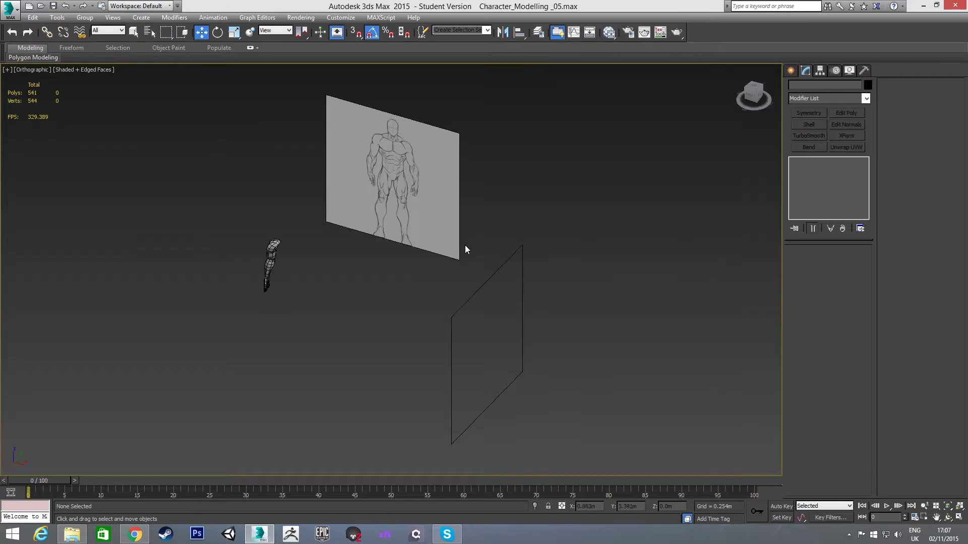
Step: Reselect the shoulder and shift the edges of its front outer loop inward toward the shoulder's center
{"action": "left_click", "coordinate": [278, 246]}
{"action": "key", "text": "z"}
{"action": "middle_click_drag", "start_coordinate": [351, 276], "coordinate": [318, 303], "text": "alt"}
{"action": "middle_click_drag", "start_coordinate": [362, 275], "coordinate": [383, 274], "text": "alt"}
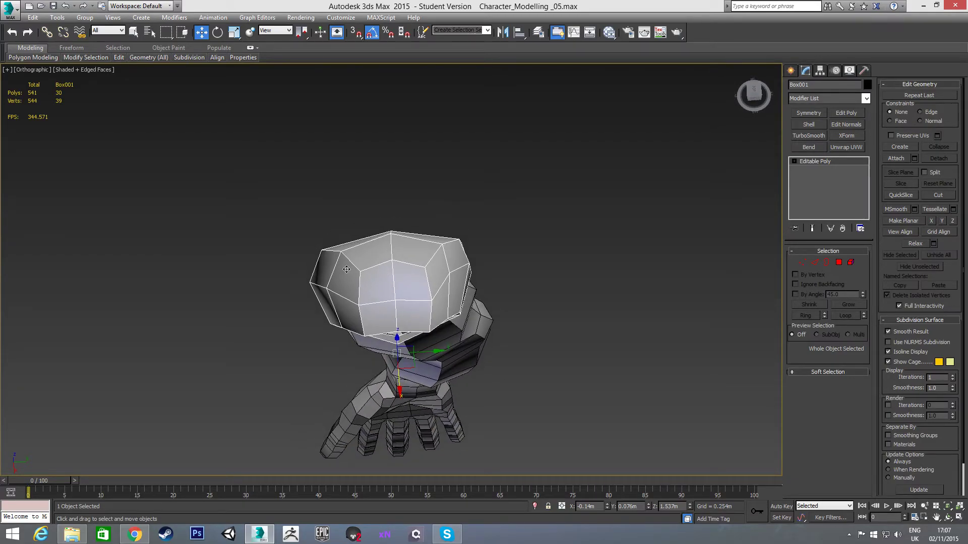
{"action": "key", "text": "2"}
{"action": "double_click", "coordinate": [335, 250]}
{"action": "mouse_move", "coordinate": [335, 250]}
{"action": "middle_mouse_down", "text": "alt"}
{"action": "mouse_move", "coordinate": [383, 266]}
{"action": "mouse_move", "coordinate": [435, 198]}
{"action": "mouse_move", "coordinate": [324, 321]}
{"action": "middle_mouse_up", "text": "alt"}
{"action": "left_click", "coordinate": [315, 315], "text": "alt"}
{"action": "middle_click_drag", "start_coordinate": [331, 271], "coordinate": [247, 355], "text": "alt"}
{"action": "left_click_drag", "start_coordinate": [354, 255], "coordinate": [370, 255]}
Step: Move the two upper vertices on the front half of the shoulder slightly outward toward the front
{"action": "key", "text": "1"}
{"action": "left_click", "coordinate": [378, 266]}
{"action": "left_click", "coordinate": [382, 275]}
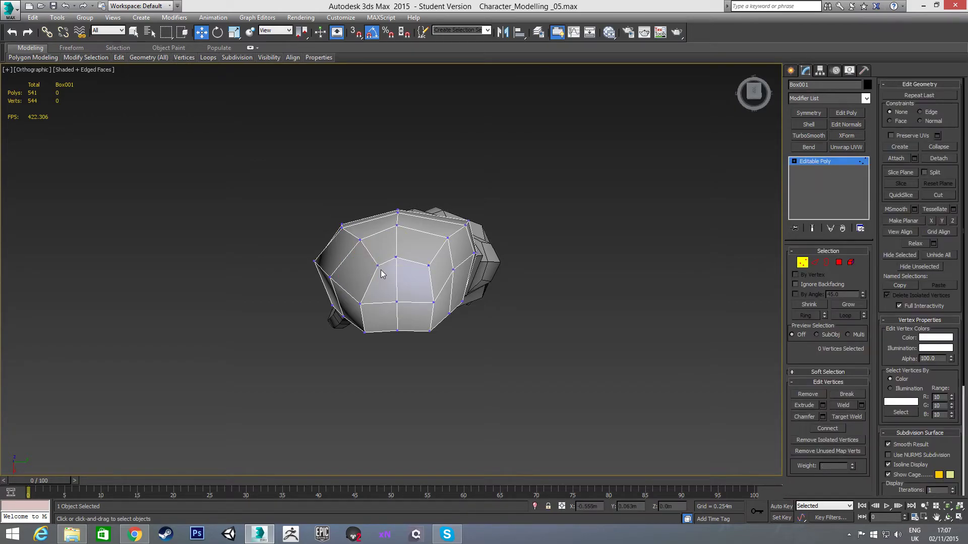
{"action": "left_click", "coordinate": [378, 267]}
{"action": "left_click_drag", "start_coordinate": [392, 279], "coordinate": [381, 282]}
{"action": "left_click", "coordinate": [360, 241]}
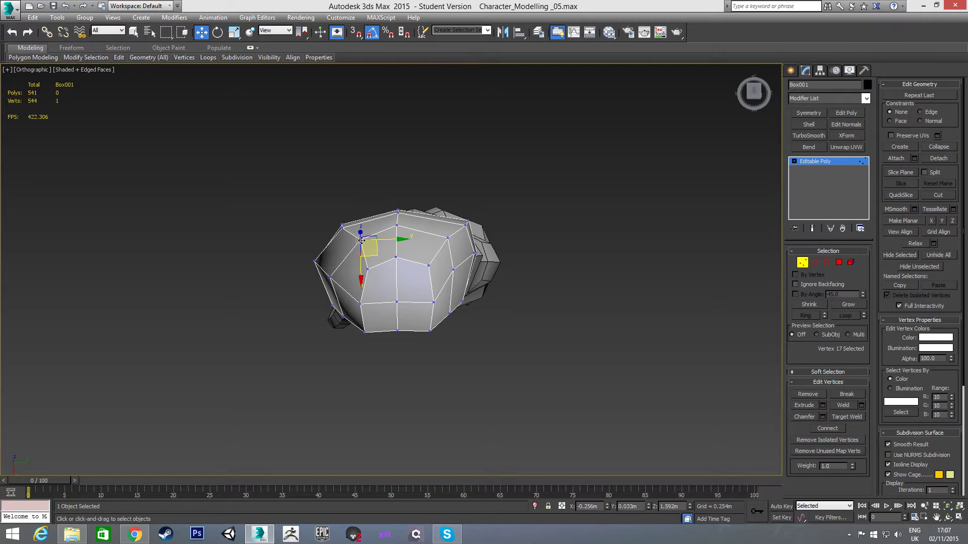
{"action": "left_click_drag", "start_coordinate": [373, 252], "coordinate": [370, 257]}
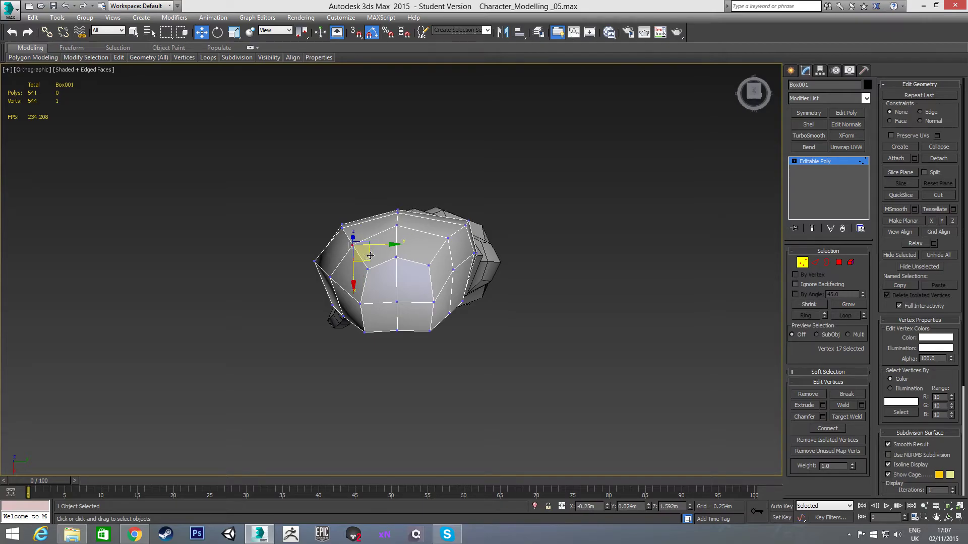
Step: Move the three outer vertices on the rear half of the shoulder inward to match the front half
{"action": "left_click_drag", "start_coordinate": [386, 208], "coordinate": [410, 232]}
{"action": "mouse_move", "coordinate": [379, 243]}
{"action": "middle_mouse_down", "text": "alt"}
{"action": "mouse_move", "coordinate": [386, 229]}
{"action": "mouse_move", "coordinate": [448, 206]}
{"action": "mouse_move", "coordinate": [503, 169]}
{"action": "mouse_move", "coordinate": [560, 159]}
{"action": "mouse_move", "coordinate": [513, 215]}
{"action": "mouse_move", "coordinate": [545, 226]}
{"action": "mouse_move", "coordinate": [537, 233]}
{"action": "mouse_move", "coordinate": [441, 259]}
{"action": "mouse_move", "coordinate": [392, 251]}
{"action": "mouse_move", "coordinate": [404, 244]}
{"action": "middle_mouse_up", "text": "alt"}
{"action": "left_click", "coordinate": [440, 246]}
{"action": "left_click", "coordinate": [462, 238], "text": "ctrl"}
{"action": "left_click", "coordinate": [475, 273], "text": "ctrl"}
{"action": "middle_click_drag", "start_coordinate": [474, 273], "coordinate": [508, 281], "text": "alt"}
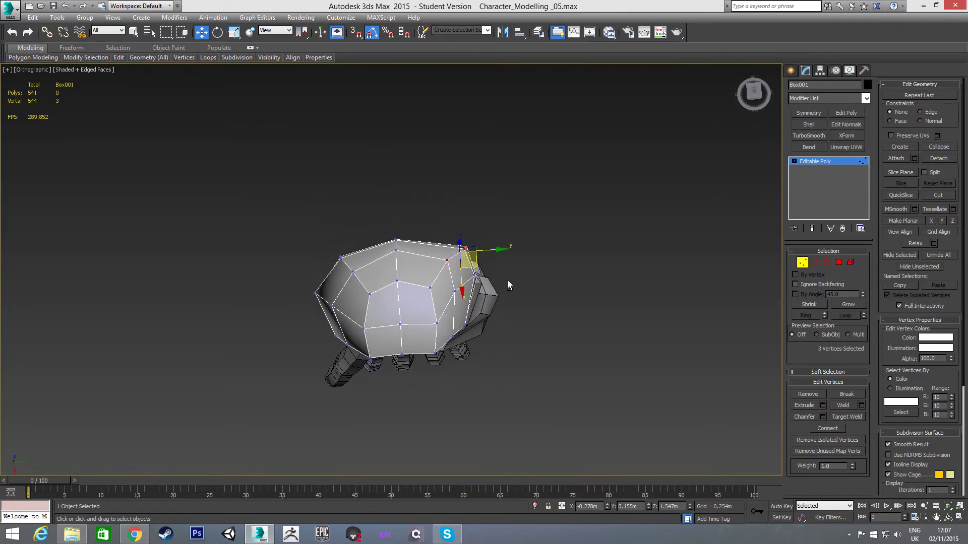
{"action": "left_click_drag", "start_coordinate": [477, 265], "coordinate": [451, 275]}
{"action": "left_click", "coordinate": [430, 288]}
{"action": "left_click", "coordinate": [433, 260]}
{"action": "mouse_move", "coordinate": [460, 294]}
{"action": "middle_mouse_down", "text": "alt"}
{"action": "mouse_move", "coordinate": [410, 288]}
{"action": "mouse_move", "coordinate": [303, 243]}
{"action": "mouse_move", "coordinate": [266, 252]}
{"action": "mouse_move", "coordinate": [257, 244]}
{"action": "mouse_move", "coordinate": [272, 253]}
{"action": "middle_mouse_up", "text": "alt"}
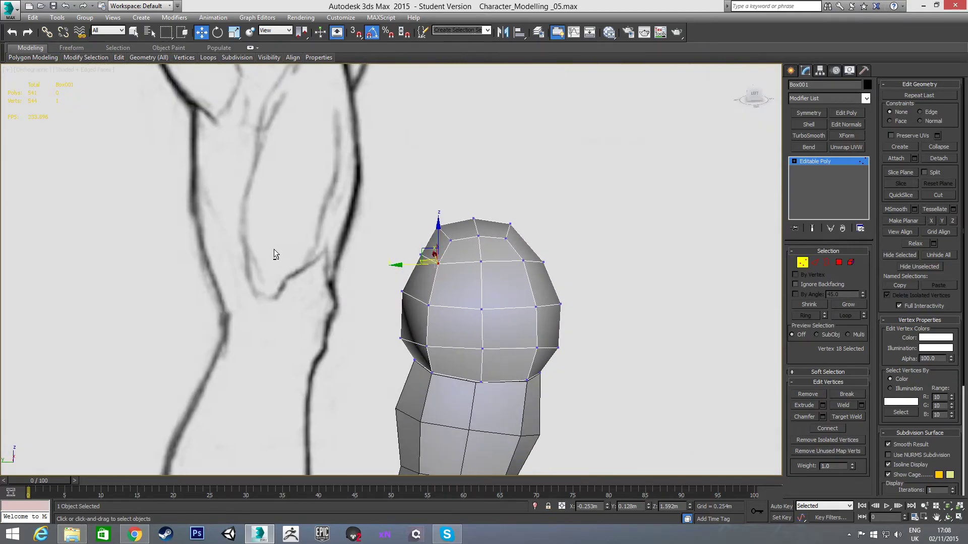
Step: Shift the two rearmost vertices of the shoulder's middle rows slightly inward in left view
{"action": "key", "text": "f"}
{"action": "scroll", "coordinate": [448, 233], "scroll_direction": "up", "scroll_amount": 5}
{"action": "scroll", "coordinate": [448, 233], "scroll_direction": "up", "scroll_amount": 2}
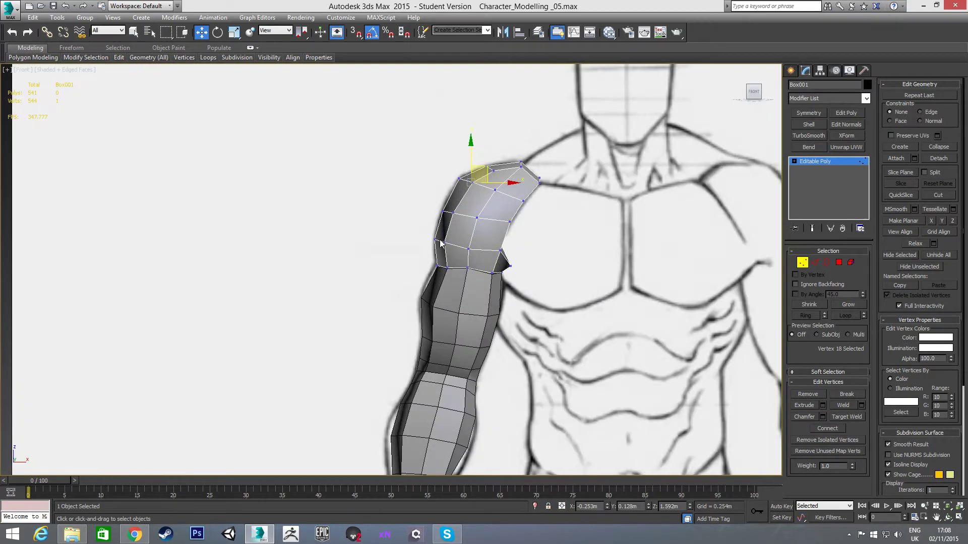
{"action": "left_click", "coordinate": [424, 232]}
{"action": "key", "text": "l"}
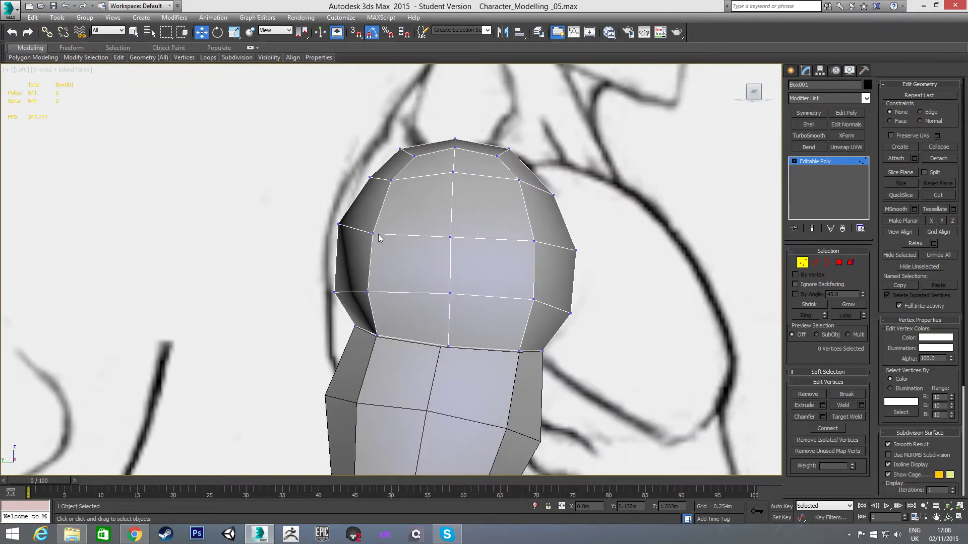
{"action": "scroll", "coordinate": [379, 233], "scroll_direction": "up", "scroll_amount": 3}
{"action": "scroll", "coordinate": [392, 235], "scroll_direction": "down", "scroll_amount": 5}
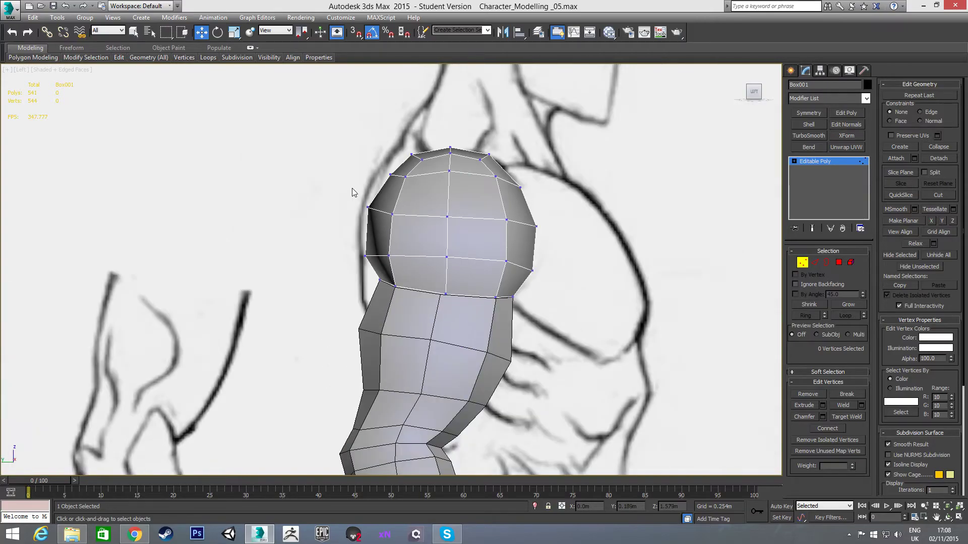
{"action": "left_click_drag", "start_coordinate": [377, 265], "coordinate": [401, 232]}
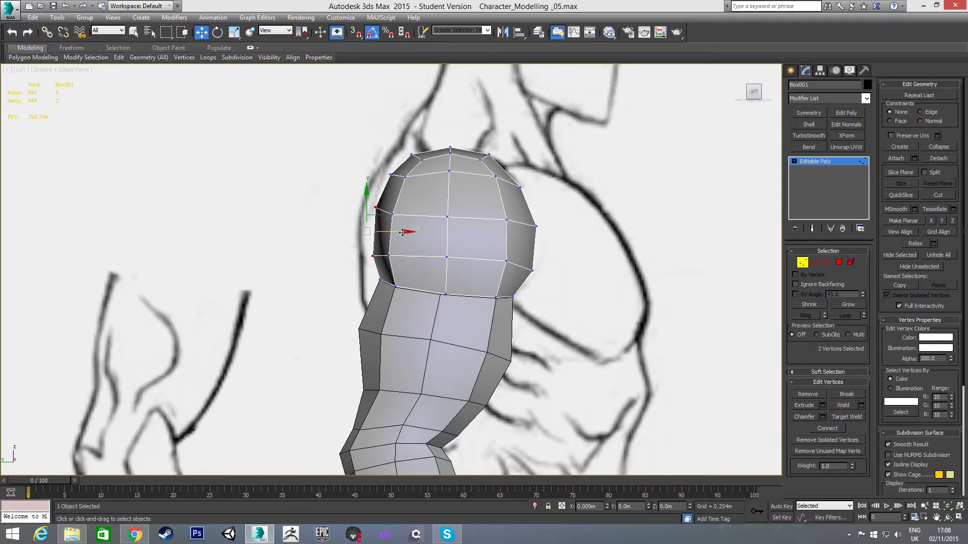
{"action": "left_click", "coordinate": [313, 254]}
Step: Raise two vertices on top of the shoulder slightly and leave vertex editing
{"action": "middle_click_drag", "start_coordinate": [313, 255], "coordinate": [400, 190], "text": "alt"}
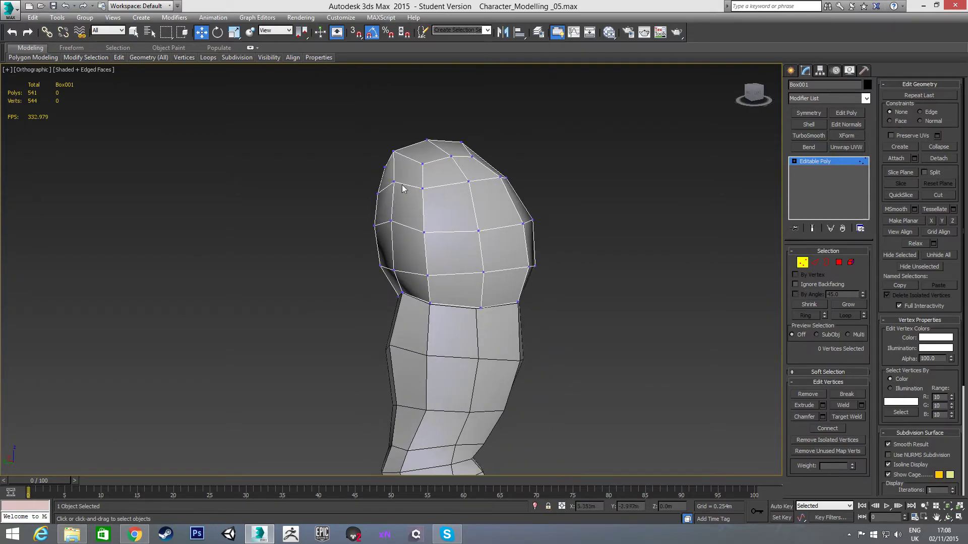
{"action": "left_click", "coordinate": [423, 164]}
{"action": "left_click", "coordinate": [471, 156], "text": "ctrl"}
{"action": "middle_click_drag", "start_coordinate": [477, 194], "coordinate": [346, 188], "text": "alt"}
{"action": "left_click_drag", "start_coordinate": [448, 130], "coordinate": [448, 126]}
{"action": "mouse_move", "coordinate": [445, 132]}
{"action": "middle_mouse_down", "text": "alt"}
{"action": "mouse_move", "coordinate": [427, 158]}
{"action": "mouse_move", "coordinate": [341, 187]}
{"action": "mouse_move", "coordinate": [335, 201]}
{"action": "mouse_move", "coordinate": [508, 179]}
{"action": "mouse_move", "coordinate": [451, 233]}
{"action": "middle_mouse_up", "text": "alt"}
{"action": "left_click", "coordinate": [803, 263]}
{"action": "middle_click_drag", "start_coordinate": [561, 281], "coordinate": [557, 262]}
{"action": "scroll", "coordinate": [557, 252], "scroll_direction": "down", "scroll_amount": 3}
{"action": "middle_click_drag", "start_coordinate": [504, 291], "coordinate": [522, 274], "text": "alt"}
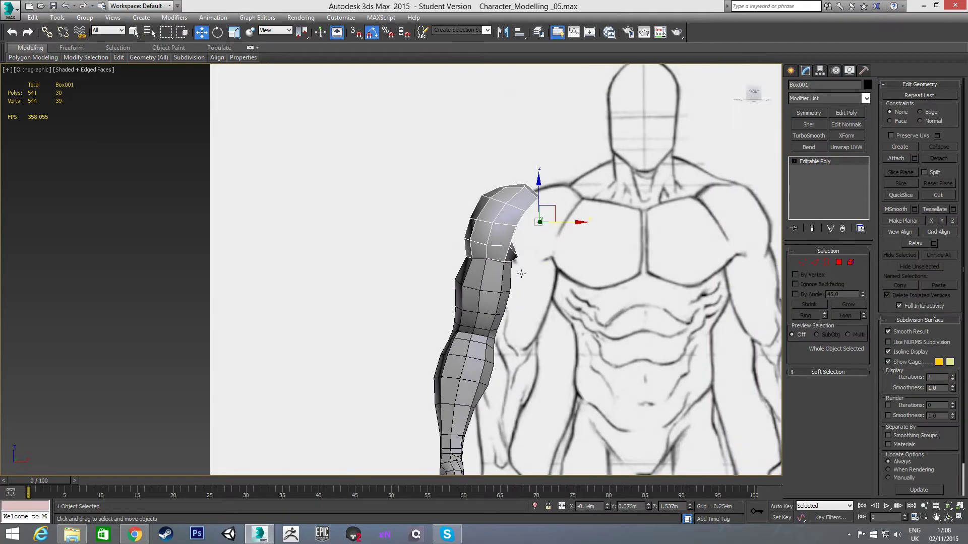
Step: Raise the shoulder's lower edge loop about 0.008 m to leave a small gap above the arm's rim
{"action": "left_click", "coordinate": [490, 289]}
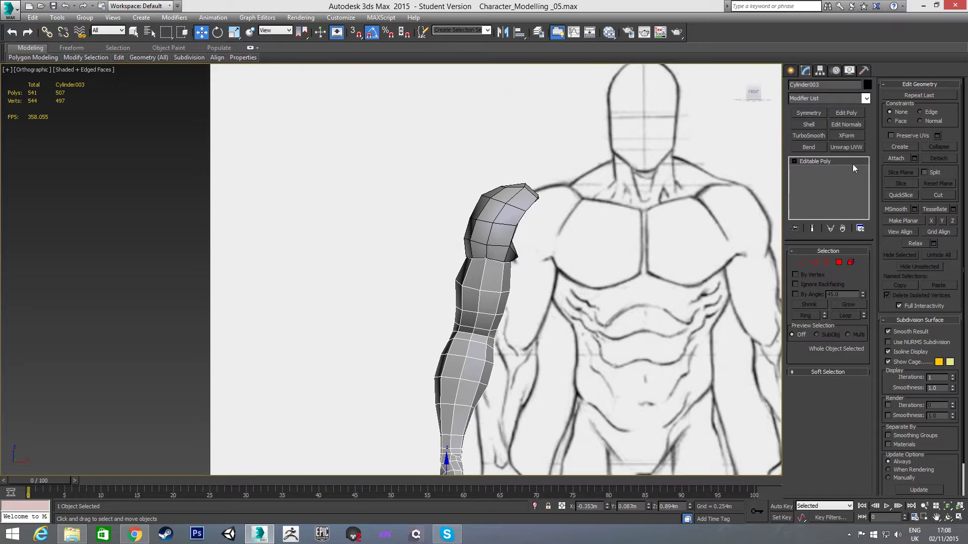
{"action": "left_click", "coordinate": [512, 218]}
{"action": "key", "text": "f"}
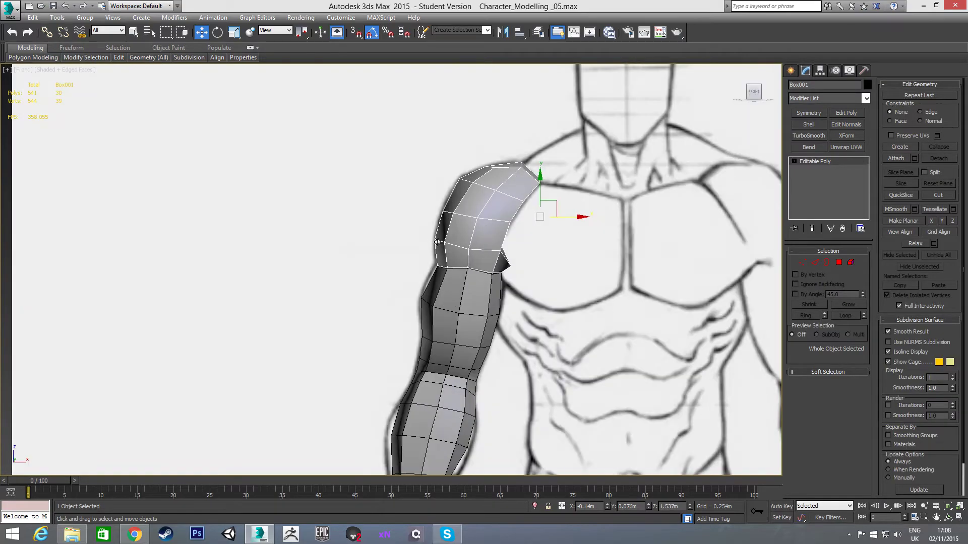
{"action": "scroll", "coordinate": [454, 282], "scroll_direction": "up", "scroll_amount": 5}
{"action": "key", "text": "2"}
{"action": "left_click", "coordinate": [518, 254]}
{"action": "double_click", "coordinate": [517, 253]}
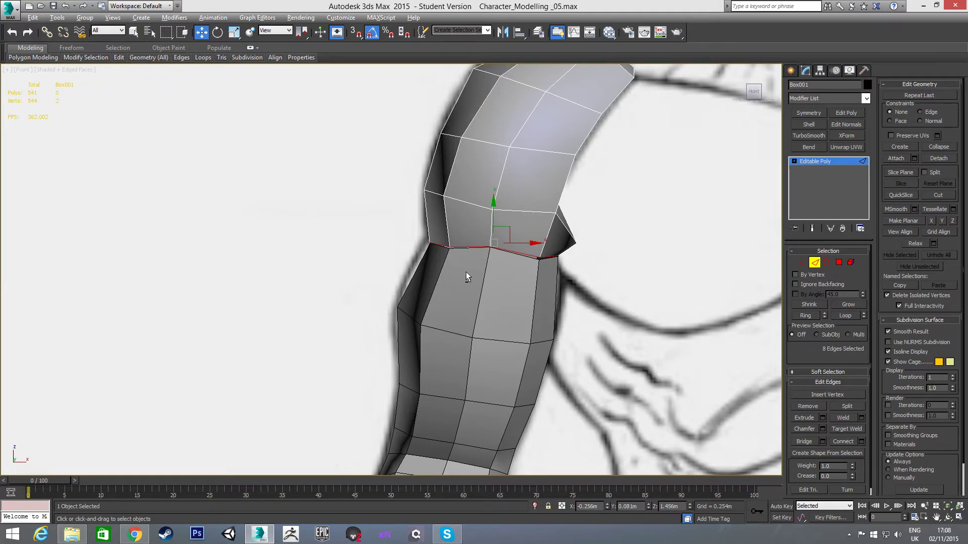
{"action": "middle_click_drag", "start_coordinate": [466, 271], "coordinate": [409, 265], "text": "alt"}
{"action": "key", "text": "f"}
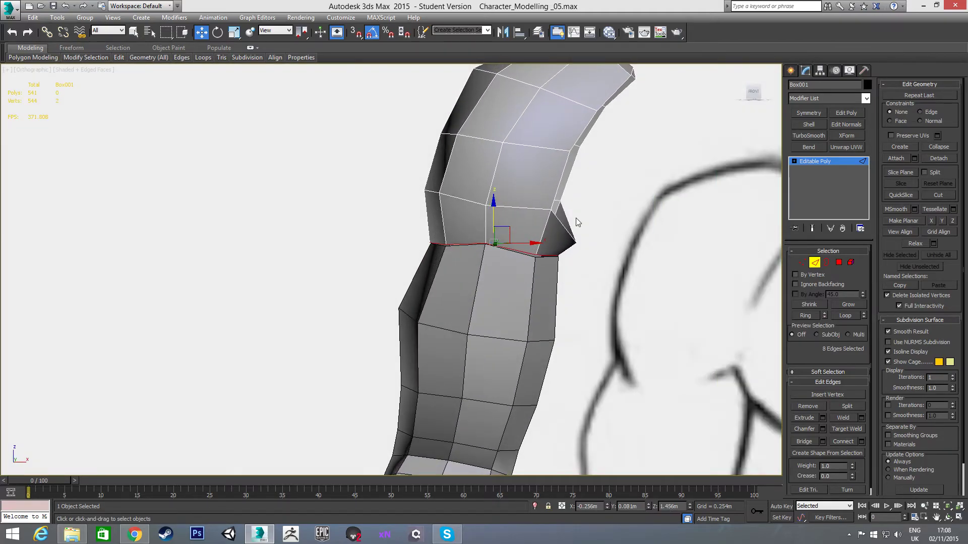
{"action": "left_click_drag", "start_coordinate": [494, 221], "coordinate": [495, 202]}
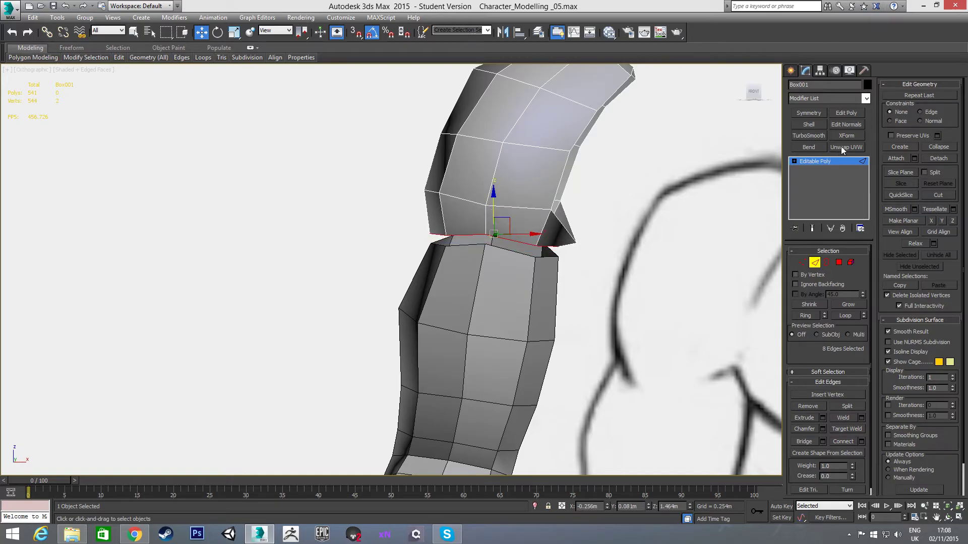
{"action": "left_click", "coordinate": [816, 263]}
Step: Attach the shoulder to the arm so that both form one editable poly object
{"action": "left_click", "coordinate": [516, 293]}
{"action": "scroll", "coordinate": [503, 279], "scroll_direction": "down", "scroll_amount": 5}
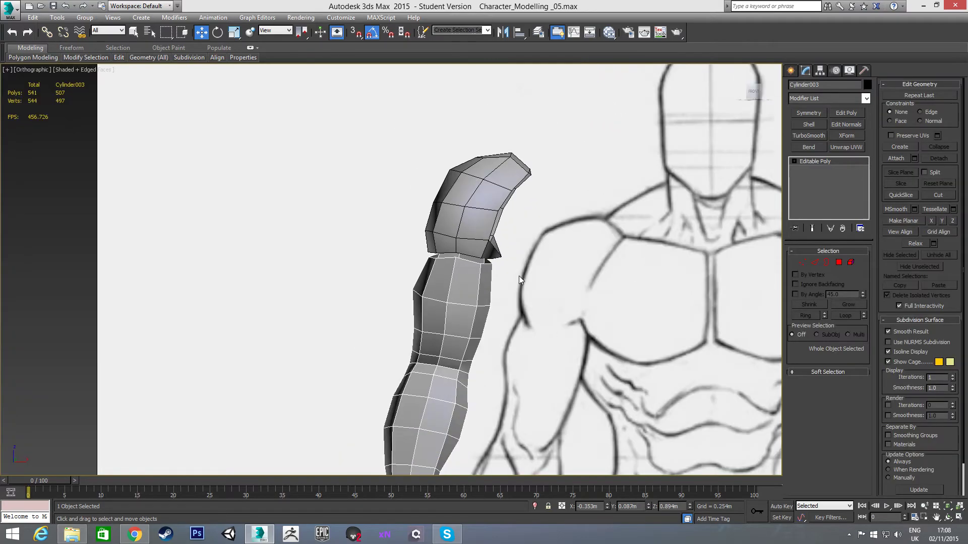
{"action": "left_click", "coordinate": [895, 159]}
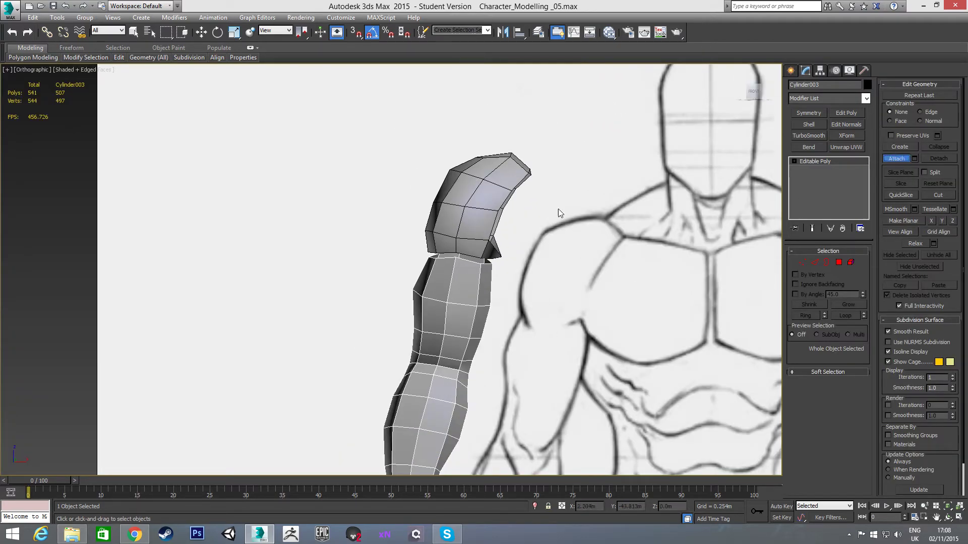
{"action": "left_click", "coordinate": [481, 214]}
{"action": "right_click", "coordinate": [531, 243]}
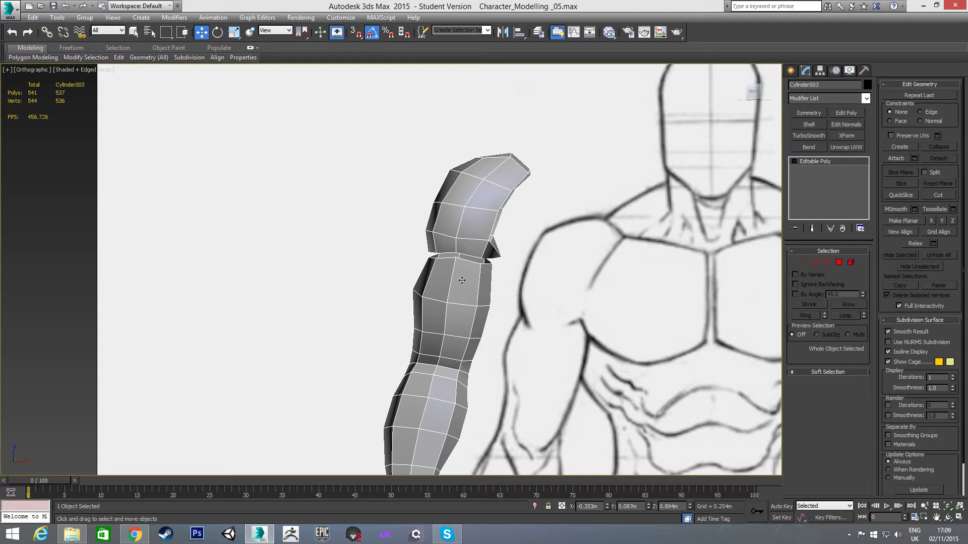
Step: Target-weld the three front vertices of the shoulder's lower edge onto the matching vertices of the upper arm's rim
{"action": "key", "text": "1"}
{"action": "key", "text": "w"}
{"action": "middle_click_drag", "start_coordinate": [462, 280], "coordinate": [465, 245]}
{"action": "scroll", "coordinate": [477, 263], "scroll_direction": "up", "scroll_amount": 2}
{"action": "scroll", "coordinate": [473, 249], "scroll_direction": "up", "scroll_amount": 1}
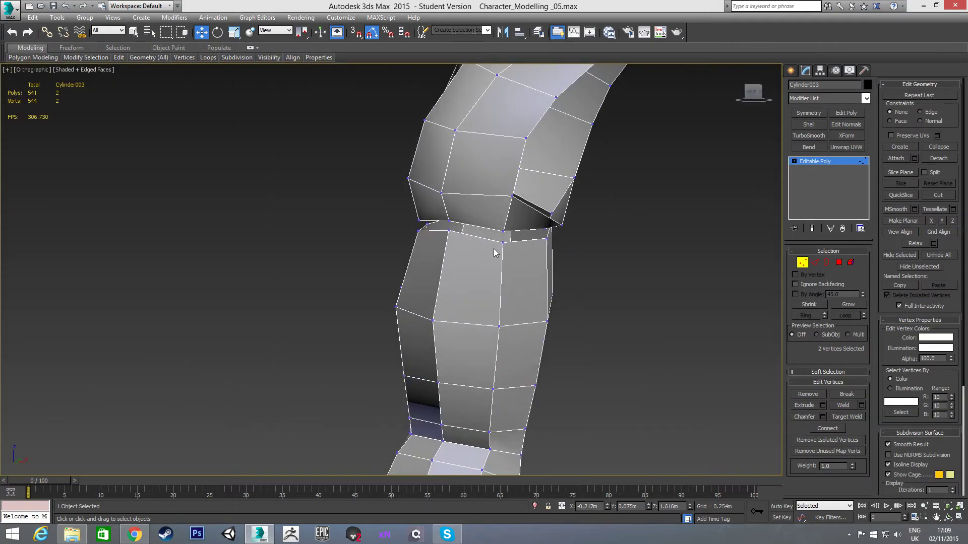
{"action": "scroll", "coordinate": [494, 249], "scroll_direction": "up", "scroll_amount": 1}
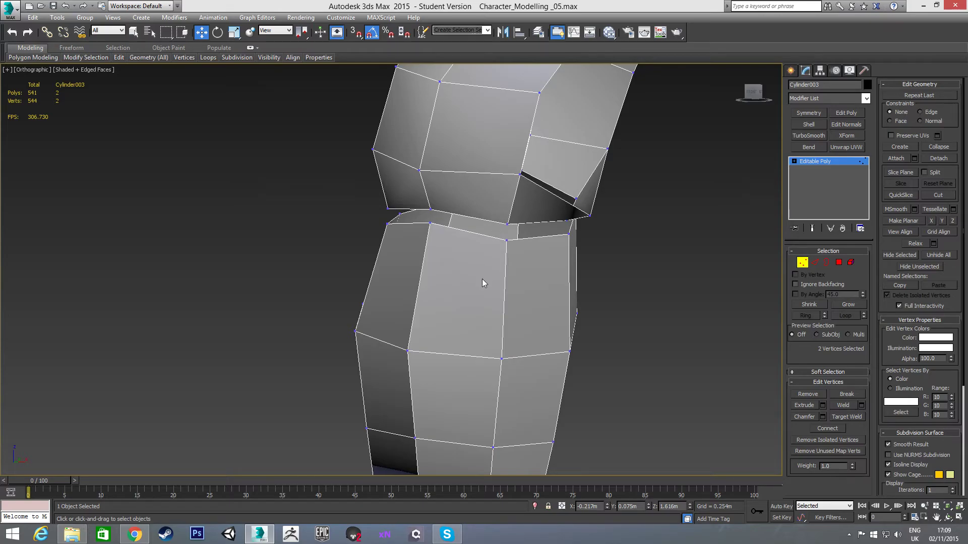
{"action": "right_click", "coordinate": [482, 278]}
{"action": "left_click", "coordinate": [464, 346]}
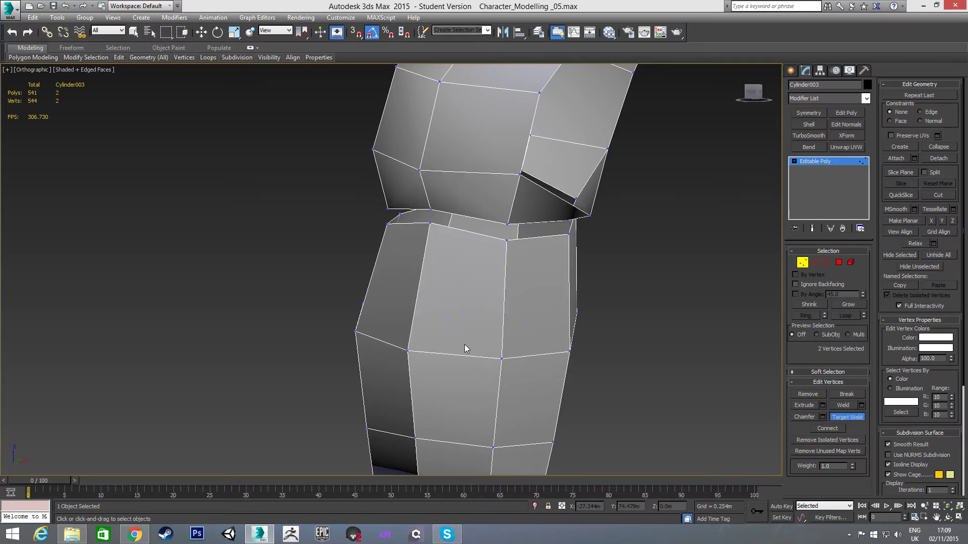
{"action": "left_click", "coordinate": [507, 225]}
{"action": "left_click", "coordinate": [507, 239]}
{"action": "left_click", "coordinate": [430, 209]}
{"action": "left_click", "coordinate": [430, 223]}
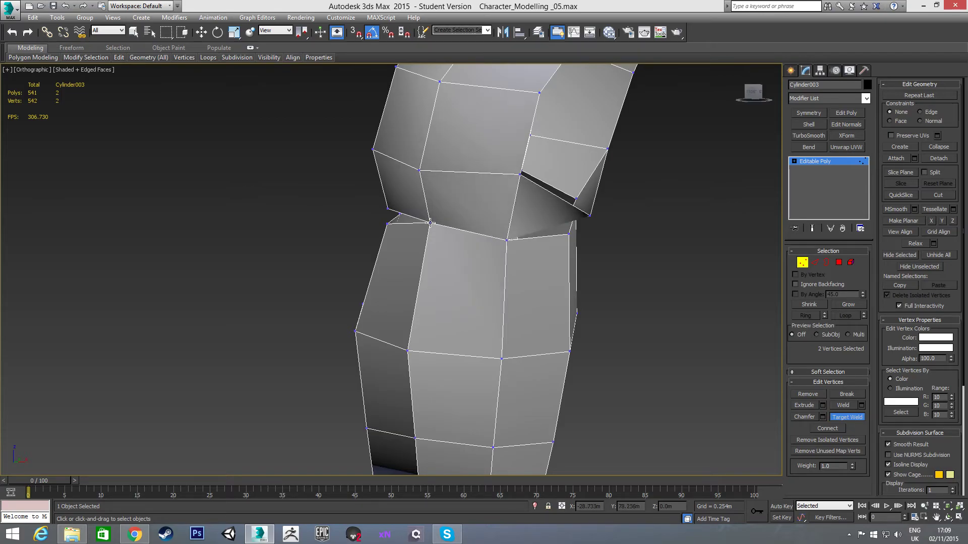
{"action": "left_click", "coordinate": [387, 222]}
Step: Target-weld two vertices on the outer side of the shoulder's lower edge onto the arm's rim
{"action": "scroll", "coordinate": [359, 210], "scroll_direction": "up", "scroll_amount": 3}
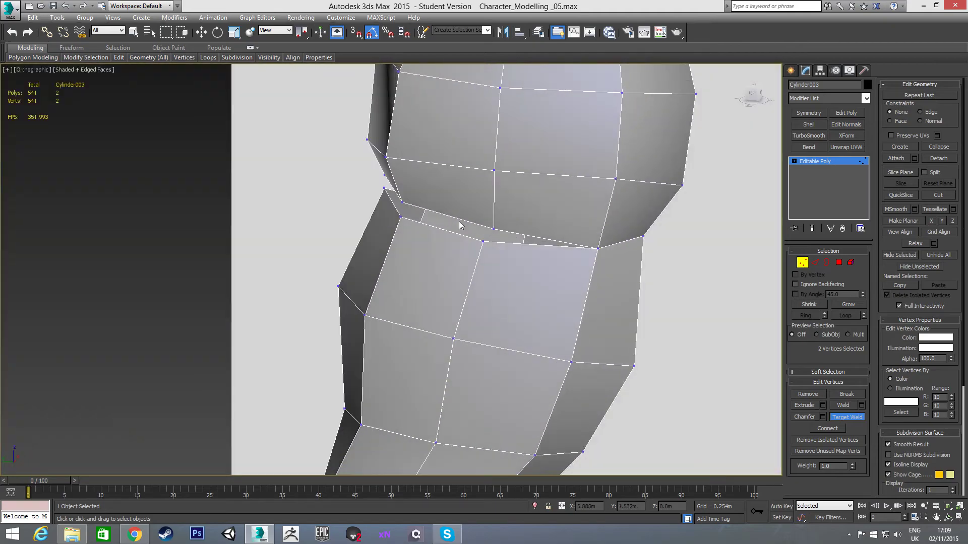
{"action": "left_click", "coordinate": [494, 229]}
{"action": "left_click", "coordinate": [483, 241]}
{"action": "left_click", "coordinate": [402, 203]}
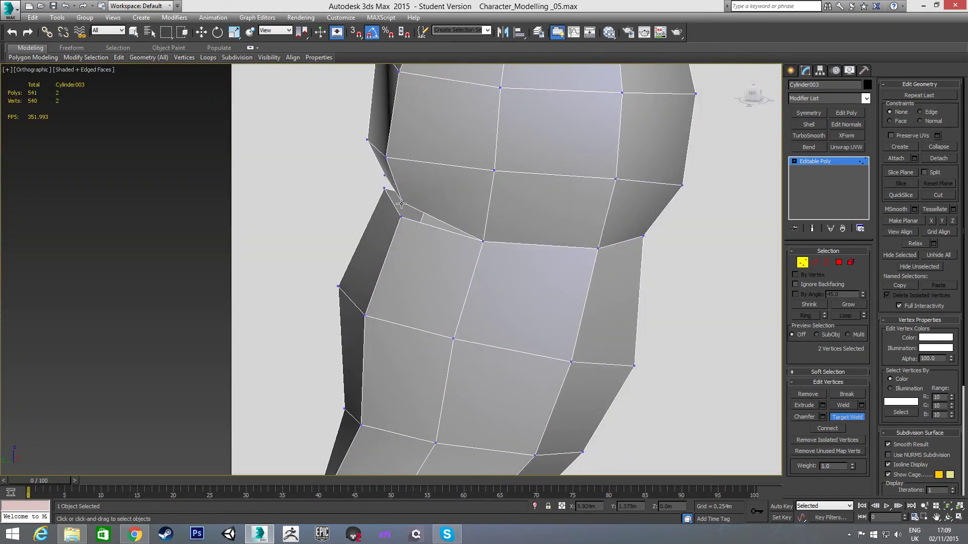
{"action": "left_click", "coordinate": [402, 217]}
Step: Target-weld the next two vertices around the back of the shoulder's lower edge onto the arm's rim
{"action": "middle_click_drag", "start_coordinate": [379, 199], "coordinate": [524, 206], "text": "alt"}
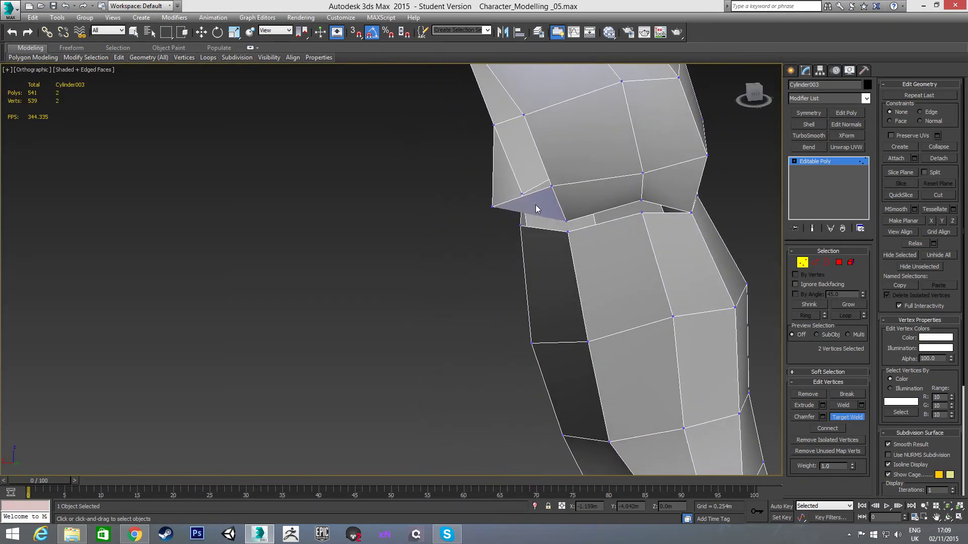
{"action": "left_click", "coordinate": [641, 200]}
{"action": "left_click", "coordinate": [641, 212]}
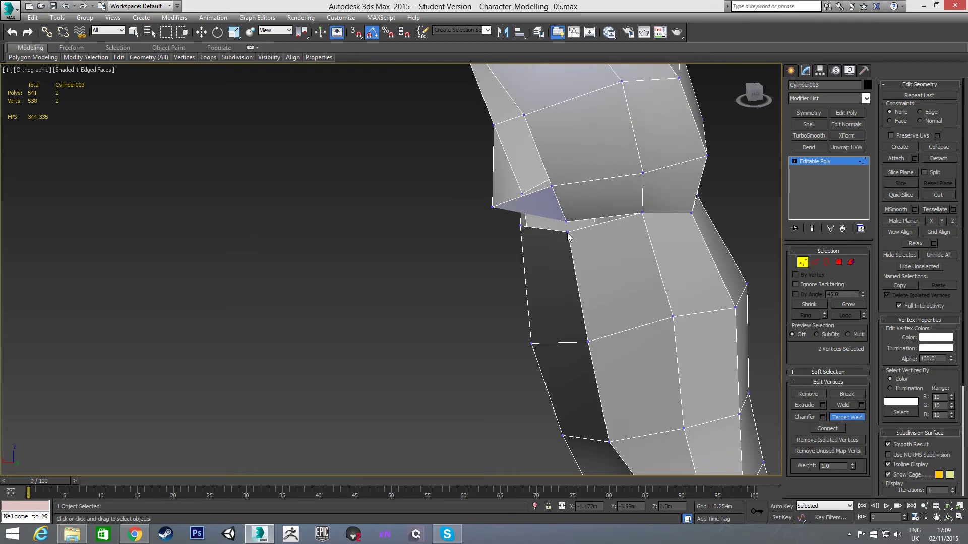
{"action": "right_click", "coordinate": [571, 248]}
{"action": "left_click", "coordinate": [546, 316]}
{"action": "left_click", "coordinate": [567, 232]}
Step: Target-weld the last open shoulder vertex under the armpit onto the arm's rim and leave vertex editing
{"action": "middle_click_drag", "start_coordinate": [506, 241], "coordinate": [549, 180], "text": "alt"}
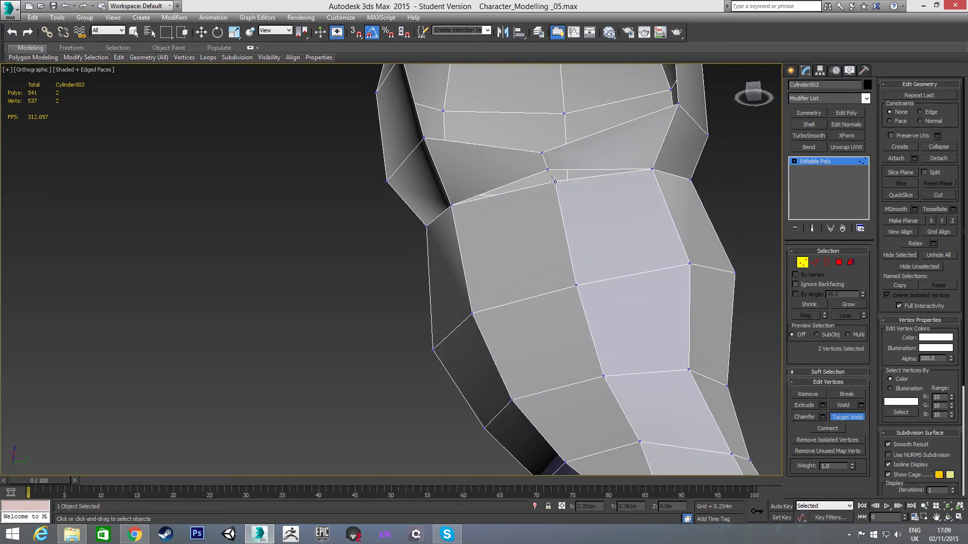
{"action": "left_click", "coordinate": [555, 181]}
{"action": "right_click", "coordinate": [577, 144]}
{"action": "right_click", "coordinate": [567, 141]}
{"action": "middle_click_drag", "start_coordinate": [411, 227], "coordinate": [564, 239], "text": "alt"}
{"action": "scroll", "coordinate": [550, 212], "scroll_direction": "down", "scroll_amount": 4}
{"action": "left_click", "coordinate": [802, 262]}
Step: Shift the two lower corner vertices of the shoulder's inner opening slightly toward each other along Y, then leave vertex editing
{"action": "key", "text": "f"}
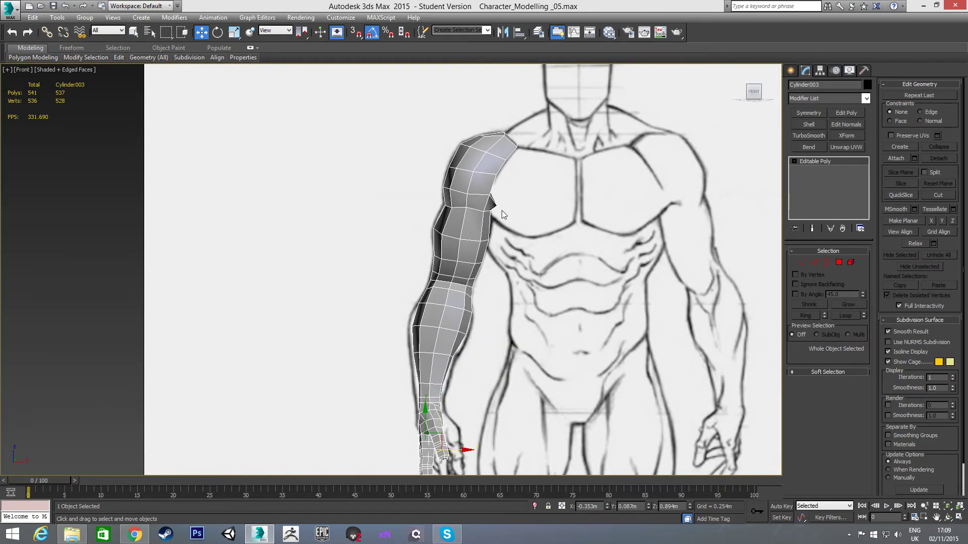
{"action": "mouse_move", "coordinate": [517, 203]}
{"action": "middle_mouse_down", "text": "alt"}
{"action": "mouse_move", "coordinate": [476, 216]}
{"action": "mouse_move", "coordinate": [428, 197]}
{"action": "middle_mouse_up", "text": "alt"}
{"action": "scroll", "coordinate": [427, 197], "scroll_direction": "up", "scroll_amount": 5}
{"action": "key", "text": "1"}
{"action": "left_click", "coordinate": [408, 235]}
{"action": "middle_click_drag", "start_coordinate": [437, 250], "coordinate": [427, 234], "text": "alt"}
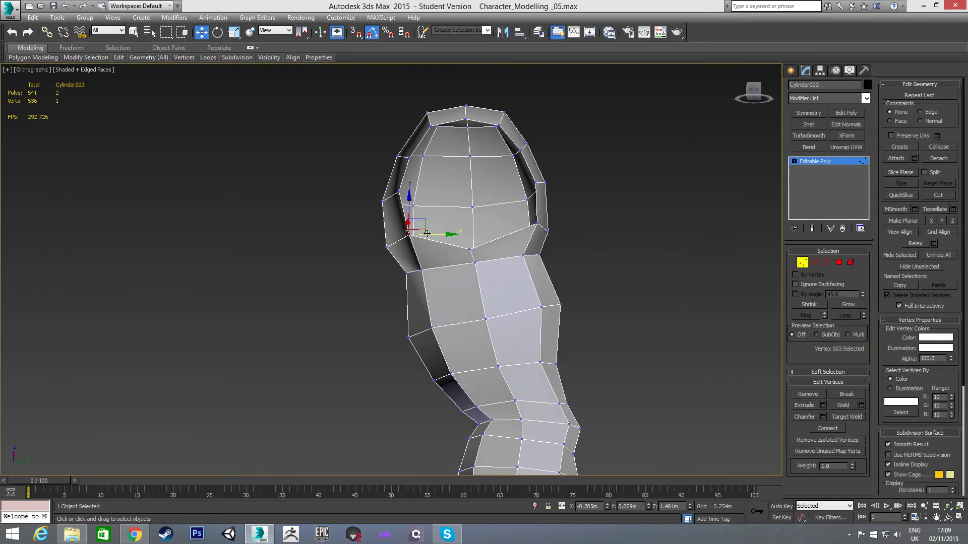
{"action": "left_click_drag", "start_coordinate": [432, 235], "coordinate": [438, 235]}
{"action": "left_click", "coordinate": [538, 223]}
{"action": "left_click_drag", "start_coordinate": [565, 224], "coordinate": [557, 224]}
{"action": "mouse_move", "coordinate": [462, 195]}
{"action": "middle_mouse_down", "text": "alt"}
{"action": "mouse_move", "coordinate": [504, 218]}
{"action": "mouse_move", "coordinate": [488, 216]}
{"action": "mouse_move", "coordinate": [571, 222]}
{"action": "middle_mouse_up", "text": "alt"}
{"action": "scroll", "coordinate": [570, 220], "scroll_direction": "down", "scroll_amount": 2}
{"action": "left_click", "coordinate": [801, 264]}
Step: Apply a TurboSmooth modifier to the whole arm and deselect it
{"action": "mouse_move", "coordinate": [619, 257]}
{"action": "middle_mouse_down"}
{"action": "mouse_move", "coordinate": [541, 220]}
{"action": "mouse_move", "coordinate": [528, 252]}
{"action": "middle_mouse_up"}
{"action": "scroll", "coordinate": [540, 220], "scroll_direction": "down", "scroll_amount": 4}
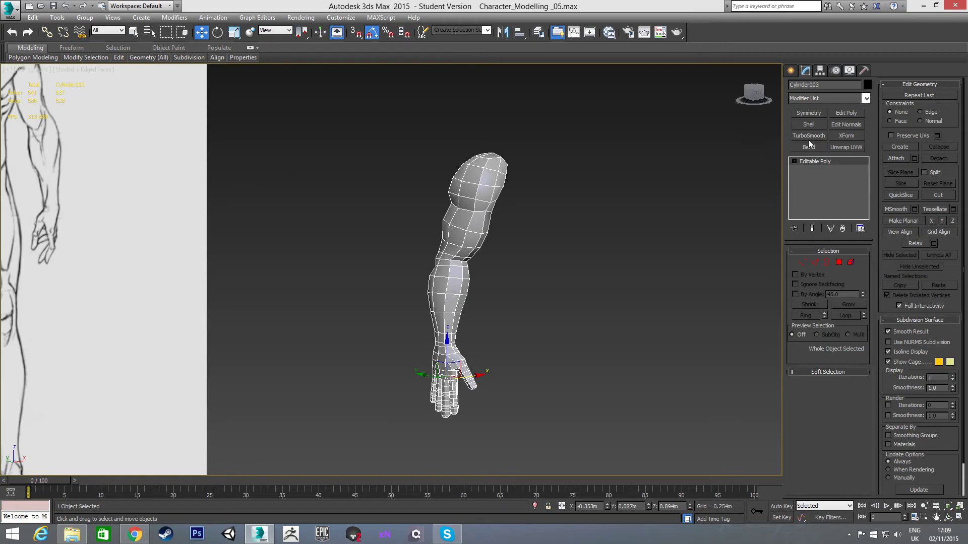
{"action": "left_click", "coordinate": [809, 137]}
{"action": "left_click", "coordinate": [534, 238]}
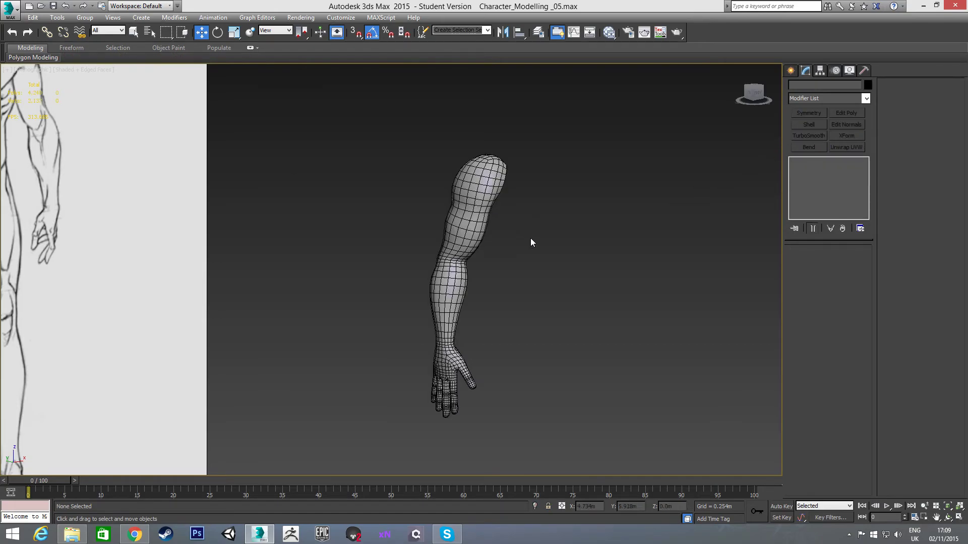
Step: Examine the smoothed arm without its edge overlay from several sides and against the front reference sketch
{"action": "key", "text": "F4"}
{"action": "left_click", "coordinate": [463, 246]}
{"action": "middle_click_drag", "start_coordinate": [462, 246], "coordinate": [596, 245], "text": "alt"}
{"action": "key", "text": "F4"}
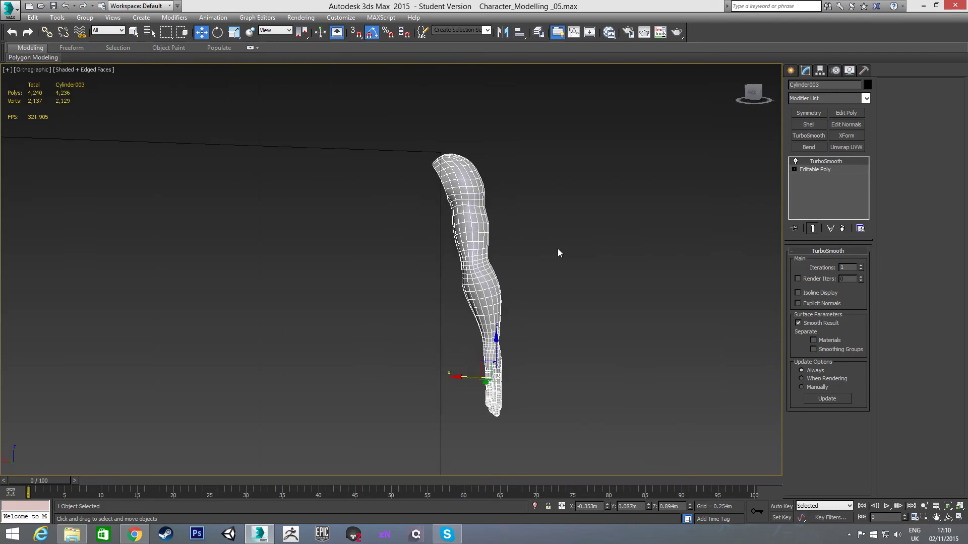
{"action": "key", "text": "F4"}
{"action": "left_click", "coordinate": [502, 246]}
{"action": "middle_click_drag", "start_coordinate": [512, 244], "coordinate": [449, 253], "text": "alt"}
{"action": "left_click", "coordinate": [569, 229]}
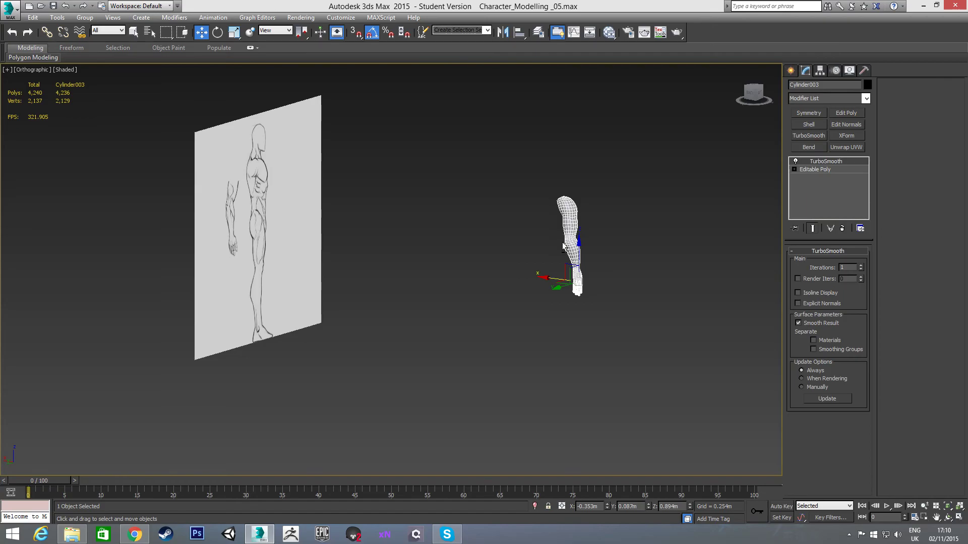
{"action": "middle_click_drag", "start_coordinate": [569, 229], "coordinate": [464, 247], "text": "alt"}
{"action": "scroll", "coordinate": [593, 208], "scroll_direction": "up", "scroll_amount": 5}
{"action": "mouse_move", "coordinate": [535, 219]}
{"action": "middle_mouse_down", "text": "alt"}
{"action": "mouse_move", "coordinate": [516, 226]}
{"action": "mouse_move", "coordinate": [478, 204]}
{"action": "mouse_move", "coordinate": [376, 198]}
{"action": "mouse_move", "coordinate": [458, 210]}
{"action": "middle_mouse_up", "text": "alt"}
{"action": "key", "text": "p"}
{"action": "scroll", "coordinate": [458, 210], "scroll_direction": "down", "scroll_amount": 3}
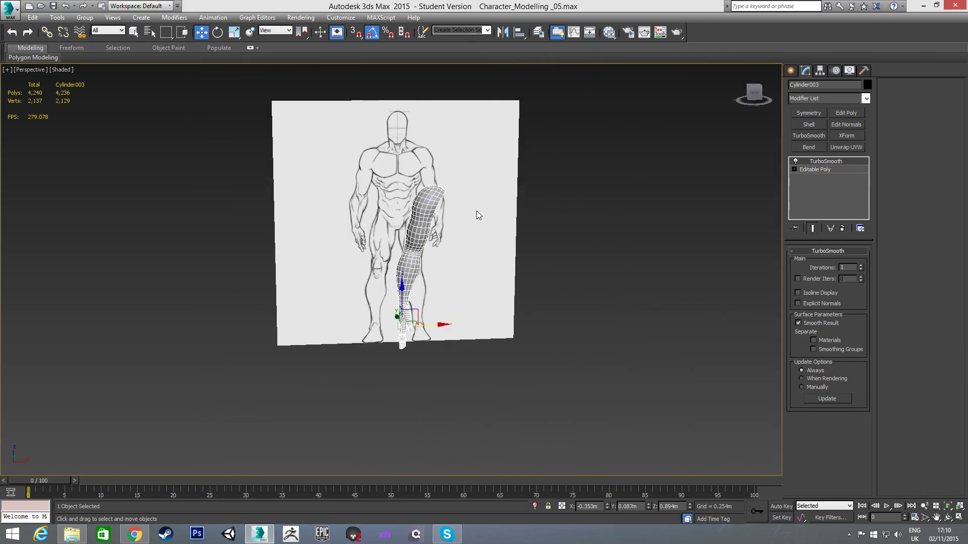
{"action": "left_click", "coordinate": [622, 236]}
{"action": "key", "text": "f"}
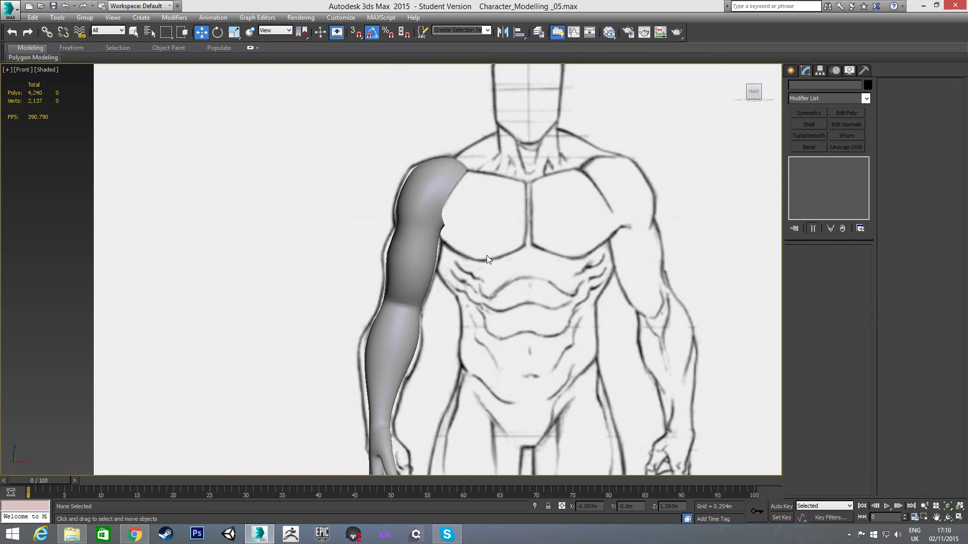
{"action": "middle_click_drag", "start_coordinate": [478, 246], "coordinate": [483, 222]}
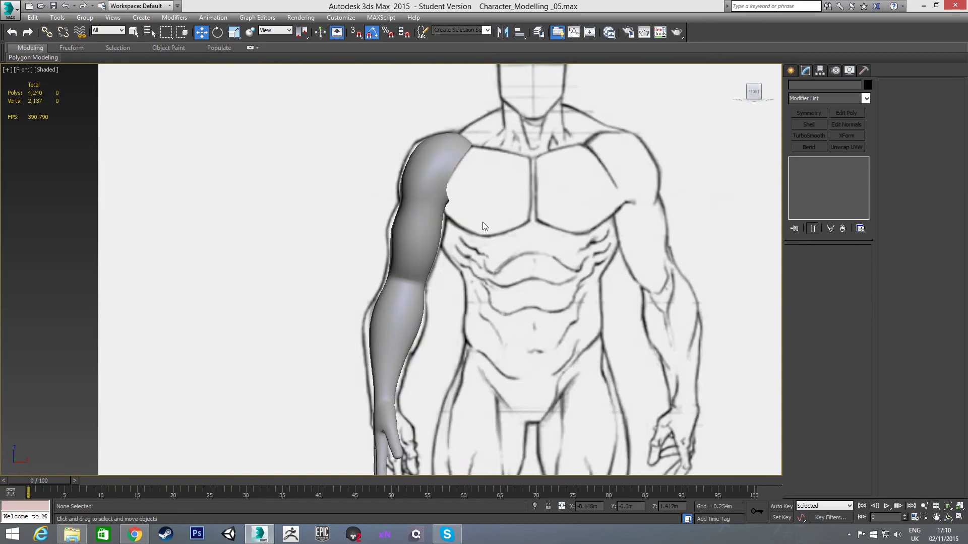
Step: Move the smoothed arm about 0.008 m outward along X in front view to align it with the sketch
{"action": "left_click", "coordinate": [416, 221]}
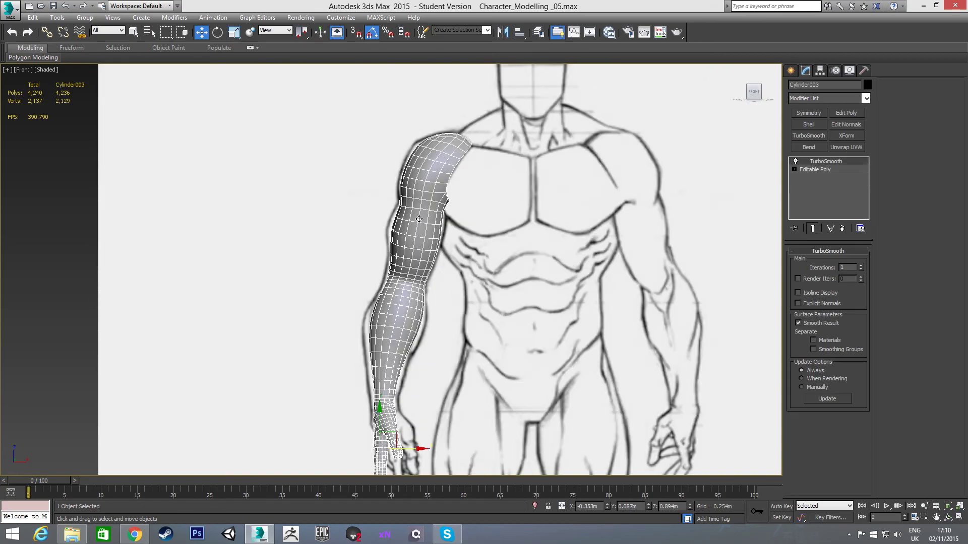
{"action": "middle_click_drag", "start_coordinate": [465, 228], "coordinate": [505, 171]}
{"action": "scroll", "coordinate": [504, 171], "scroll_direction": "down", "scroll_amount": 2}
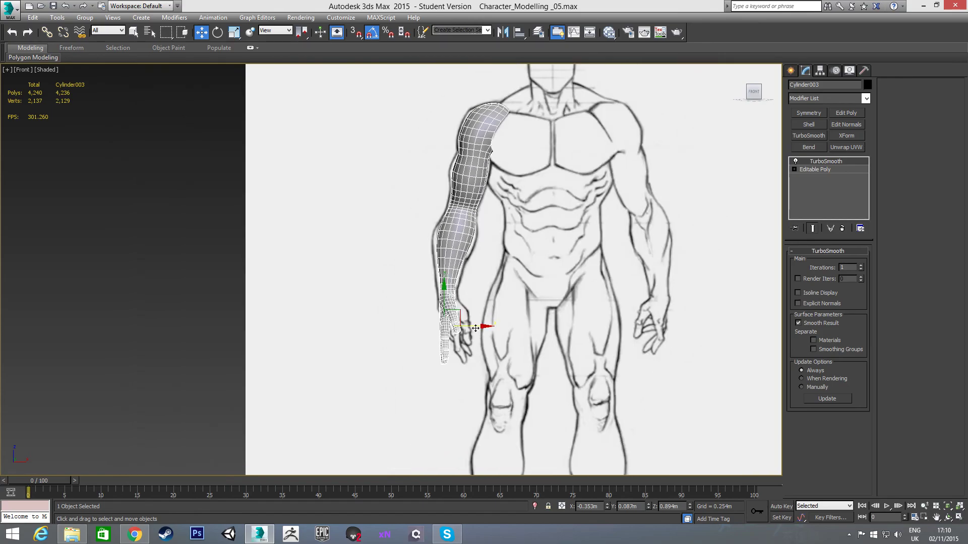
{"action": "left_click_drag", "start_coordinate": [474, 325], "coordinate": [472, 328]}
{"action": "scroll", "coordinate": [506, 186], "scroll_direction": "up", "scroll_amount": 4}
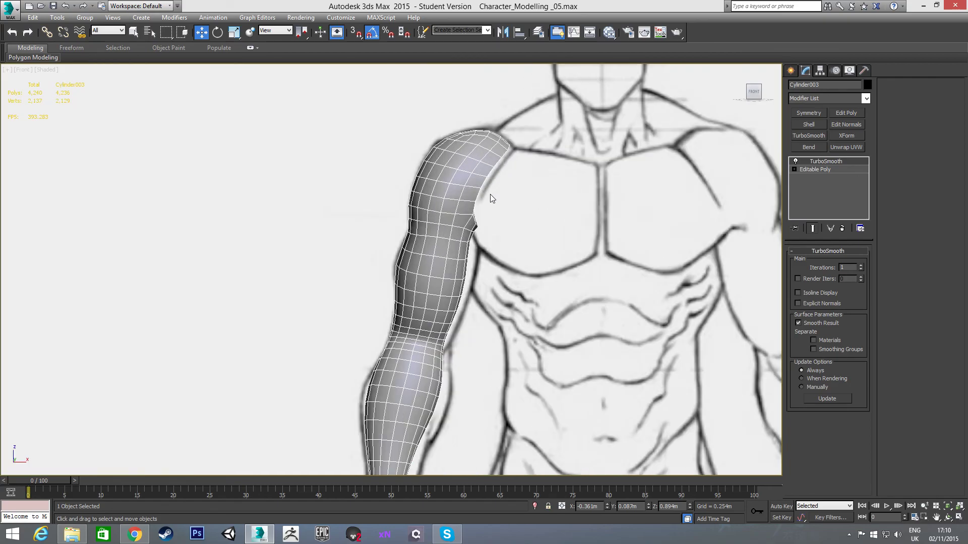
{"action": "scroll", "coordinate": [506, 197], "scroll_direction": "down", "scroll_amount": 3}
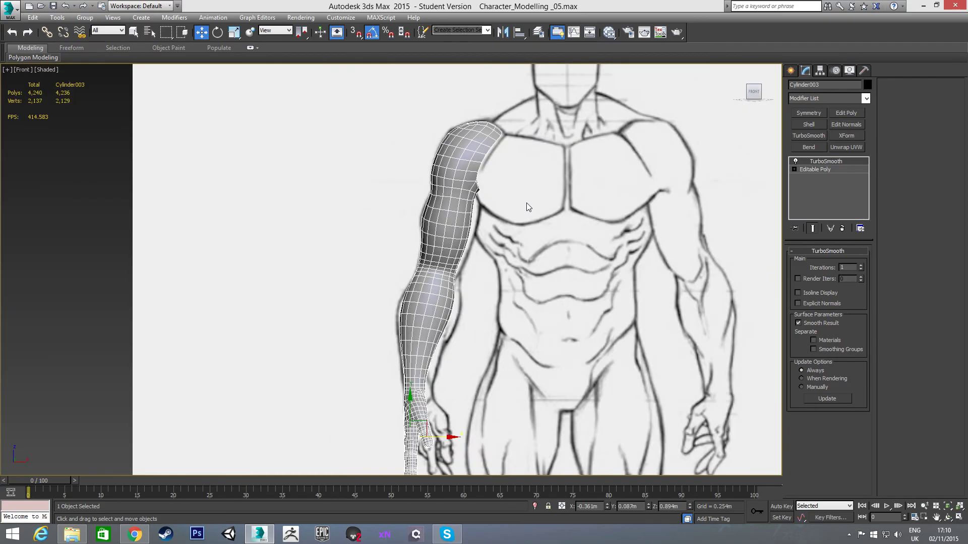
{"action": "scroll", "coordinate": [493, 230], "scroll_direction": "down", "scroll_amount": 2}
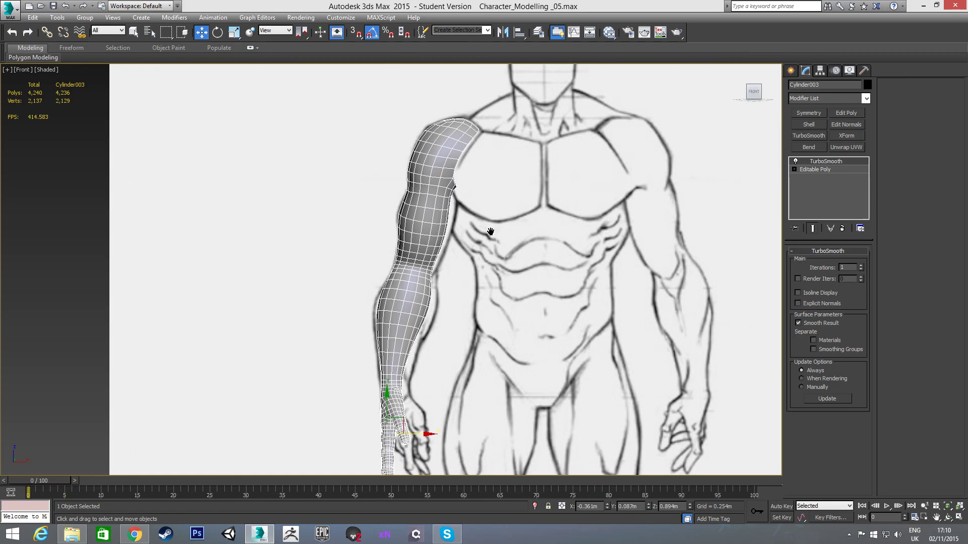